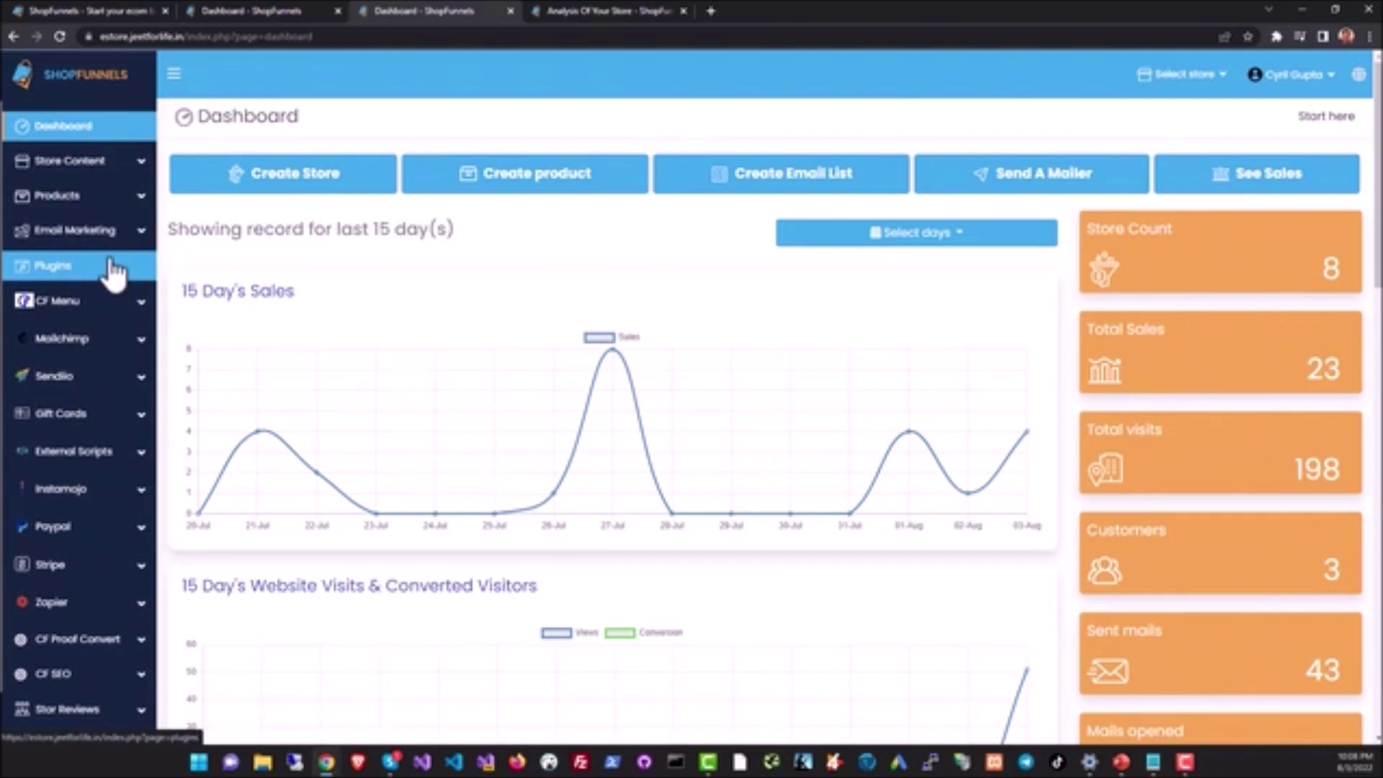
- Look through the dashboard's Store Content, Products and Email Marketing features and the installed plugins
click(128, 158)
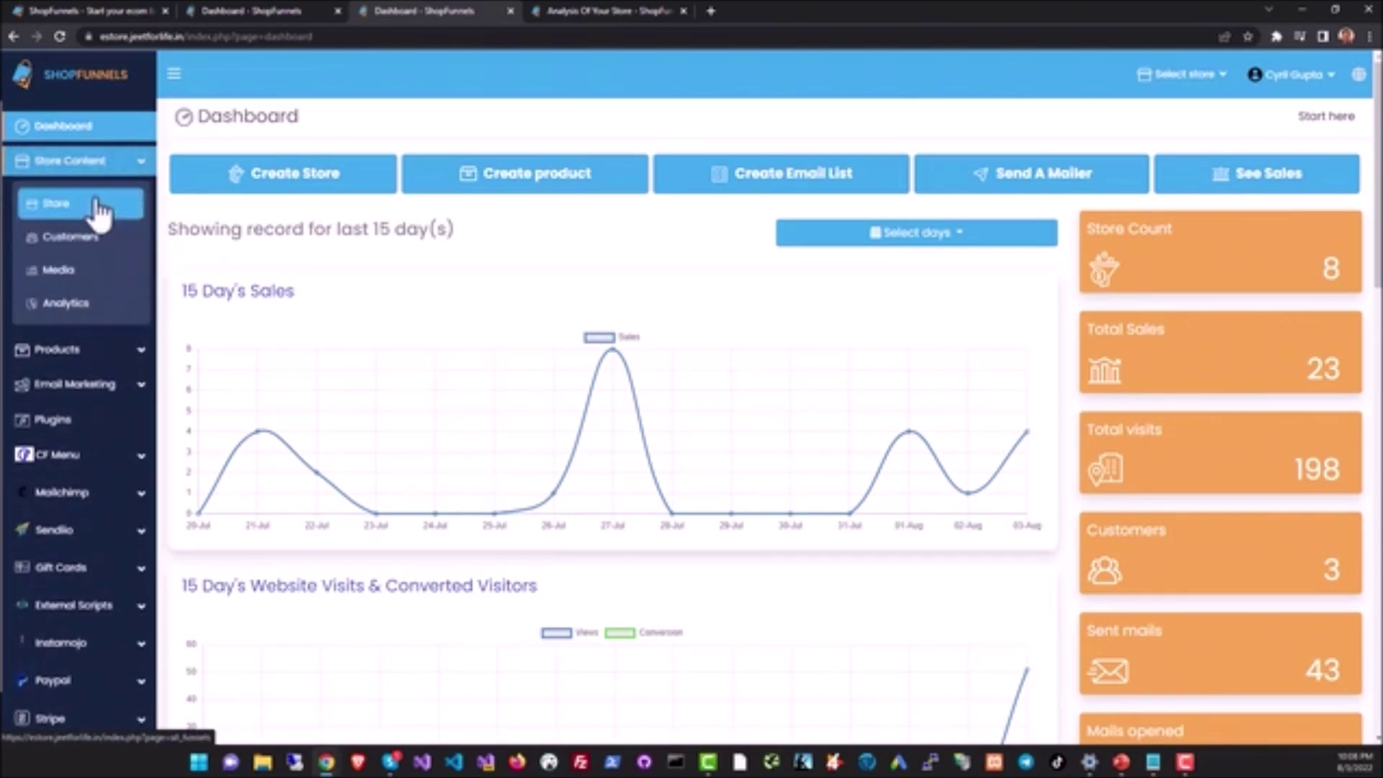
click(112, 359)
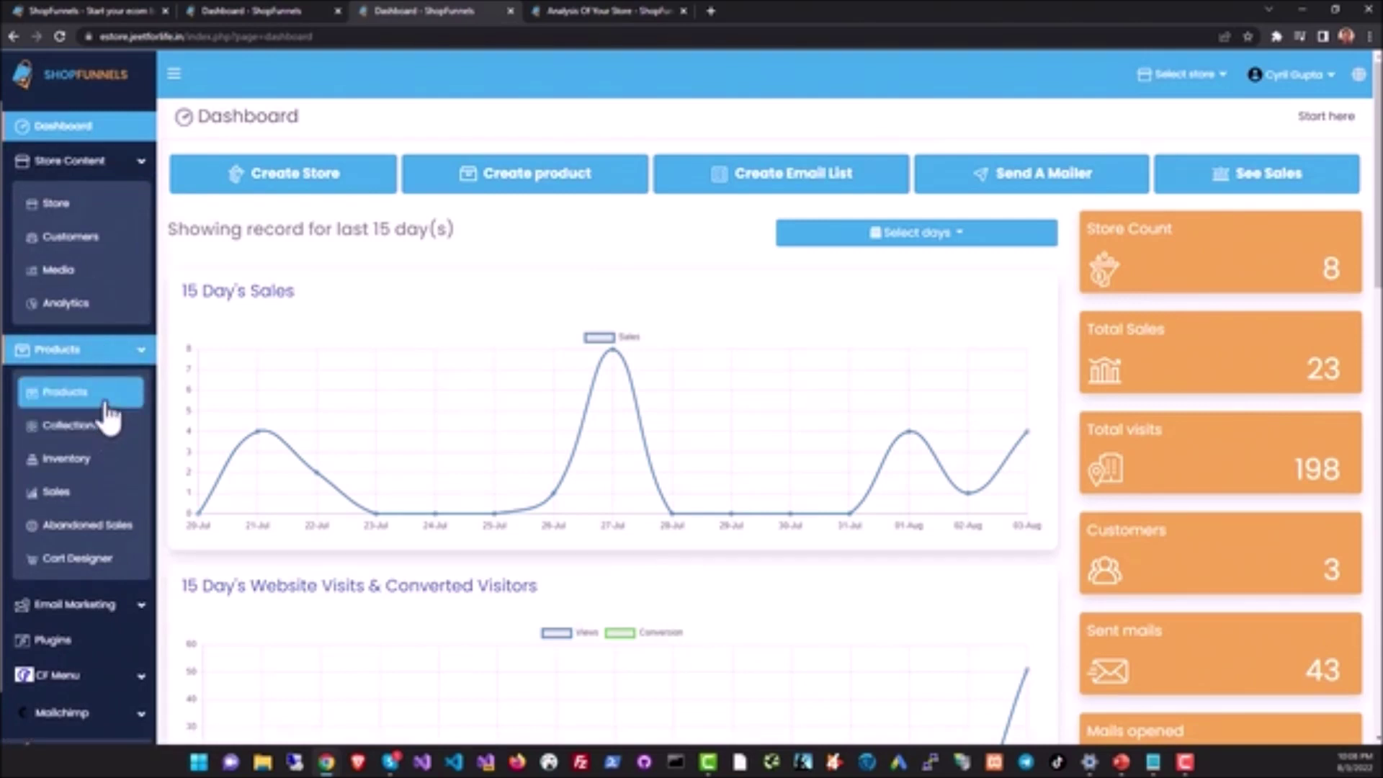
scroll(104, 404, down, 1)
scroll(108, 447, down, 1)
scroll(93, 418, down, 1)
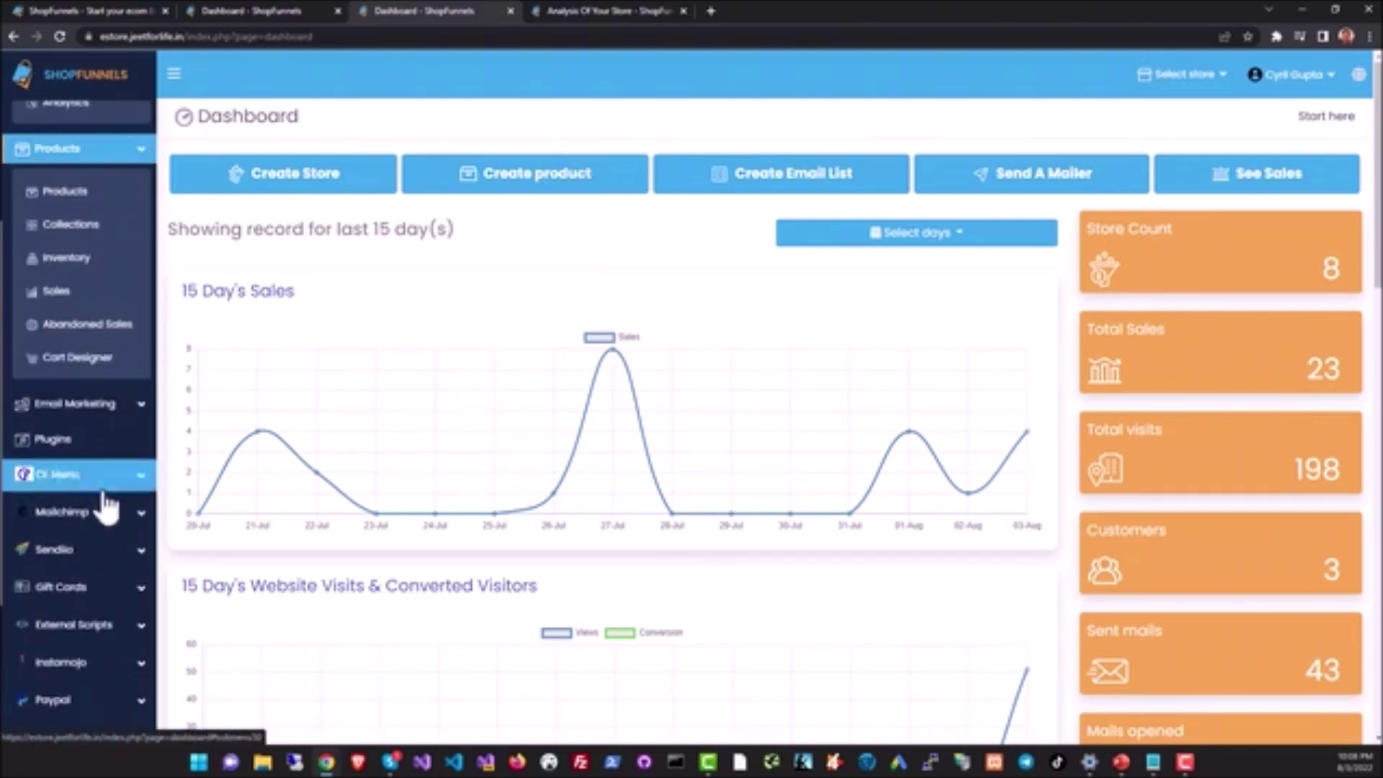
click(114, 406)
scroll(115, 421, down, 1)
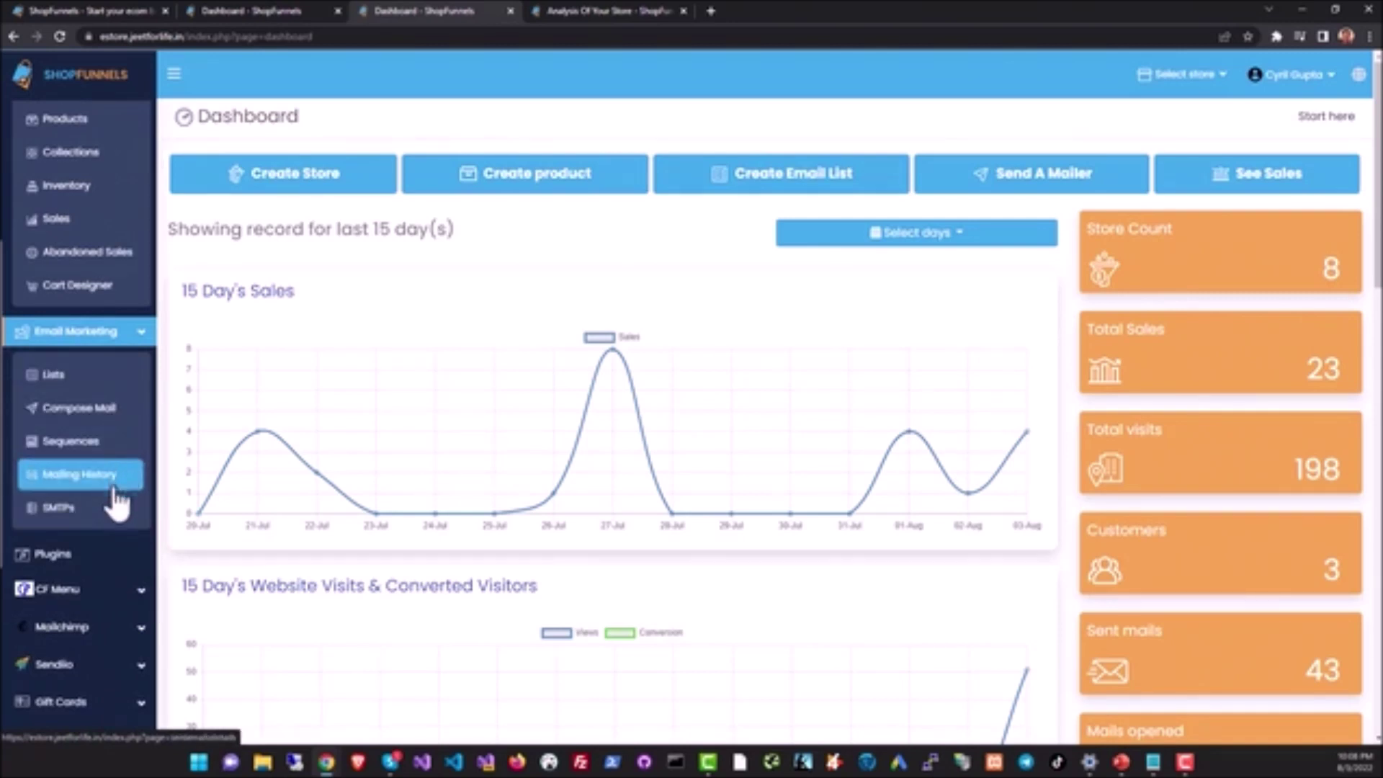
scroll(122, 513, down, 1)
scroll(121, 513, down, 2)
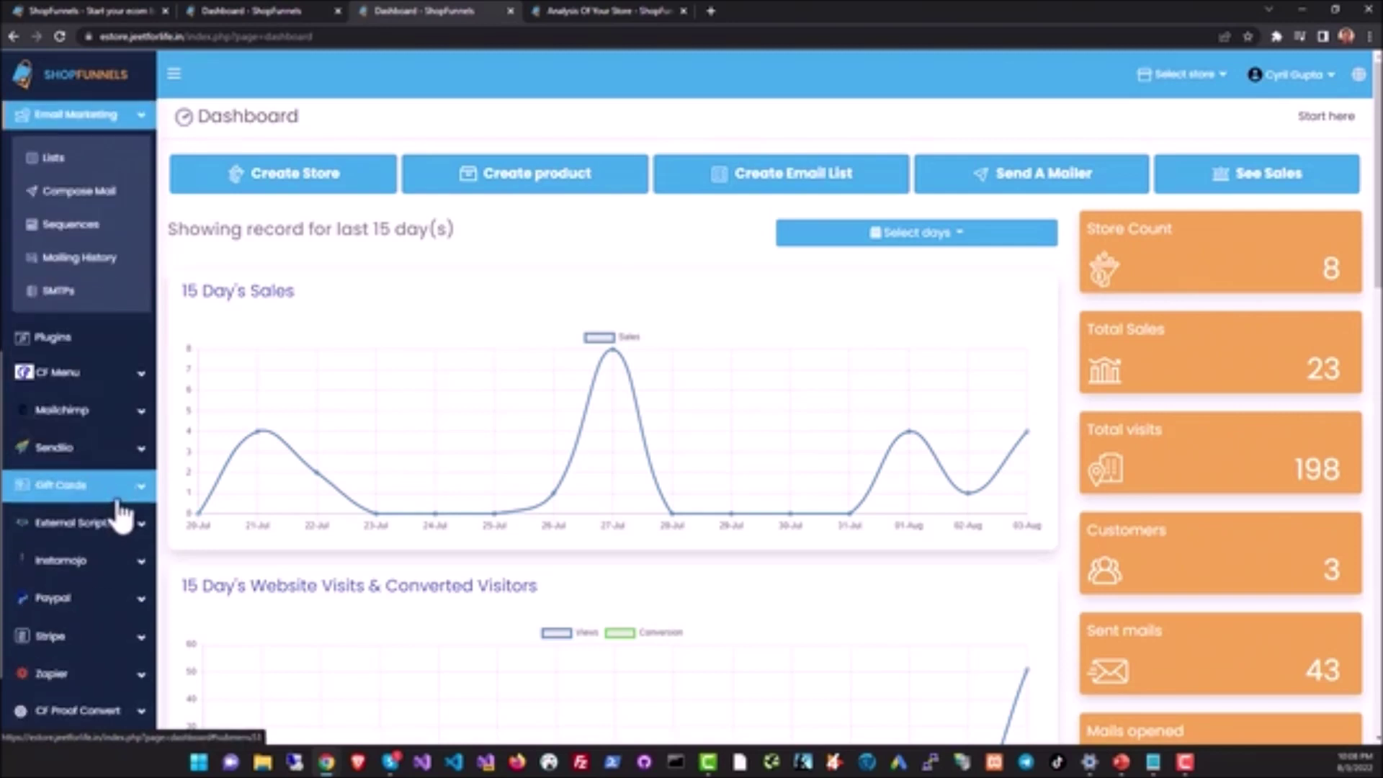
scroll(90, 396, down, 2)
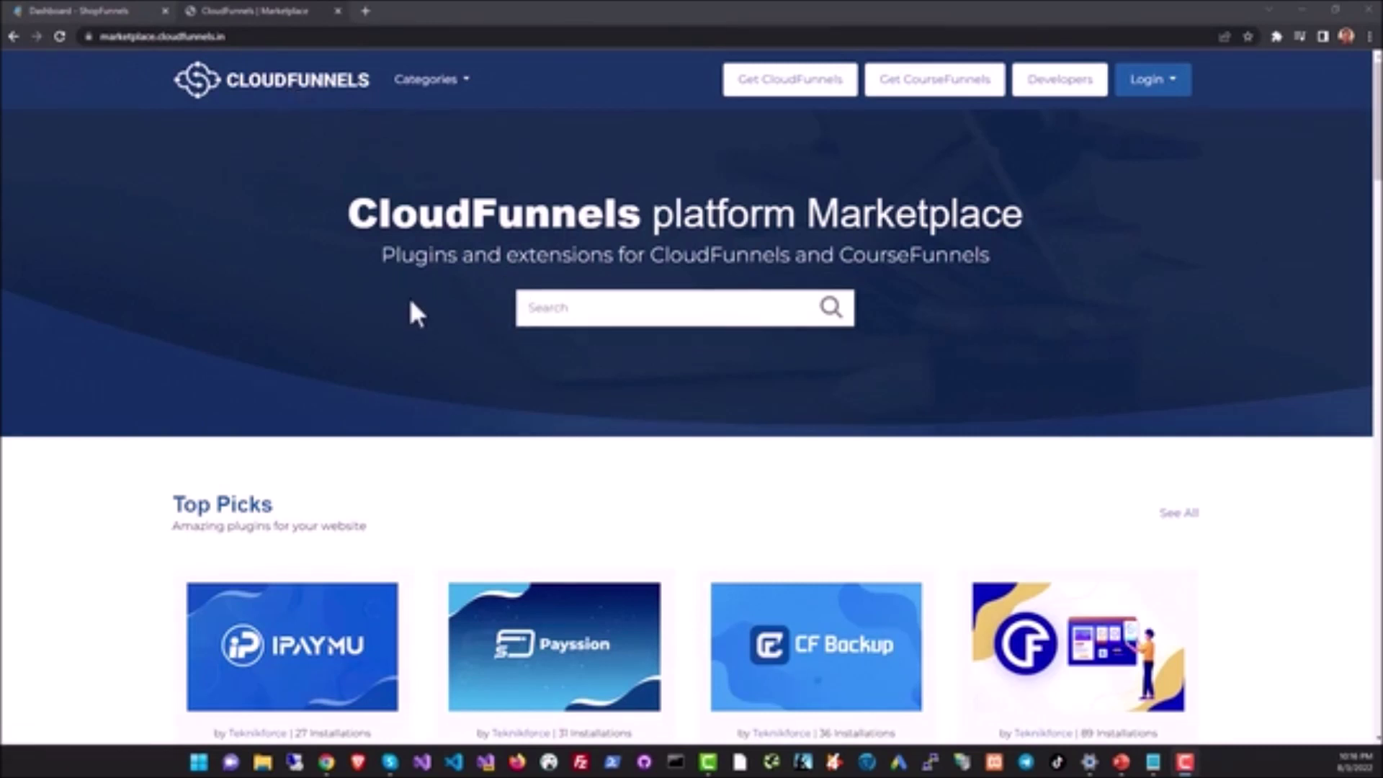
- Look through the Top Picks and New plugins on the CloudFunnels marketplace home page
scroll(409, 302, down, 2)
scroll(409, 302, down, 1)
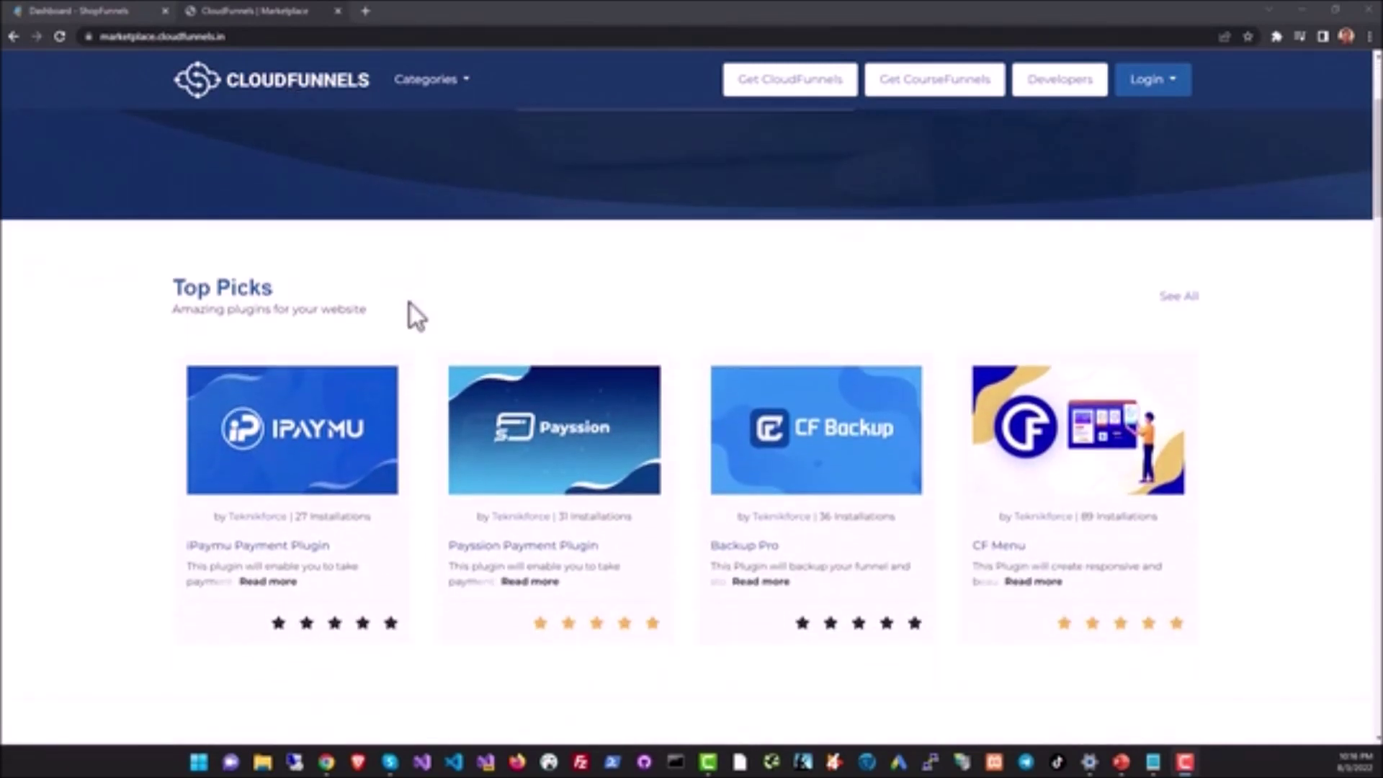
scroll(537, 325, down, 3)
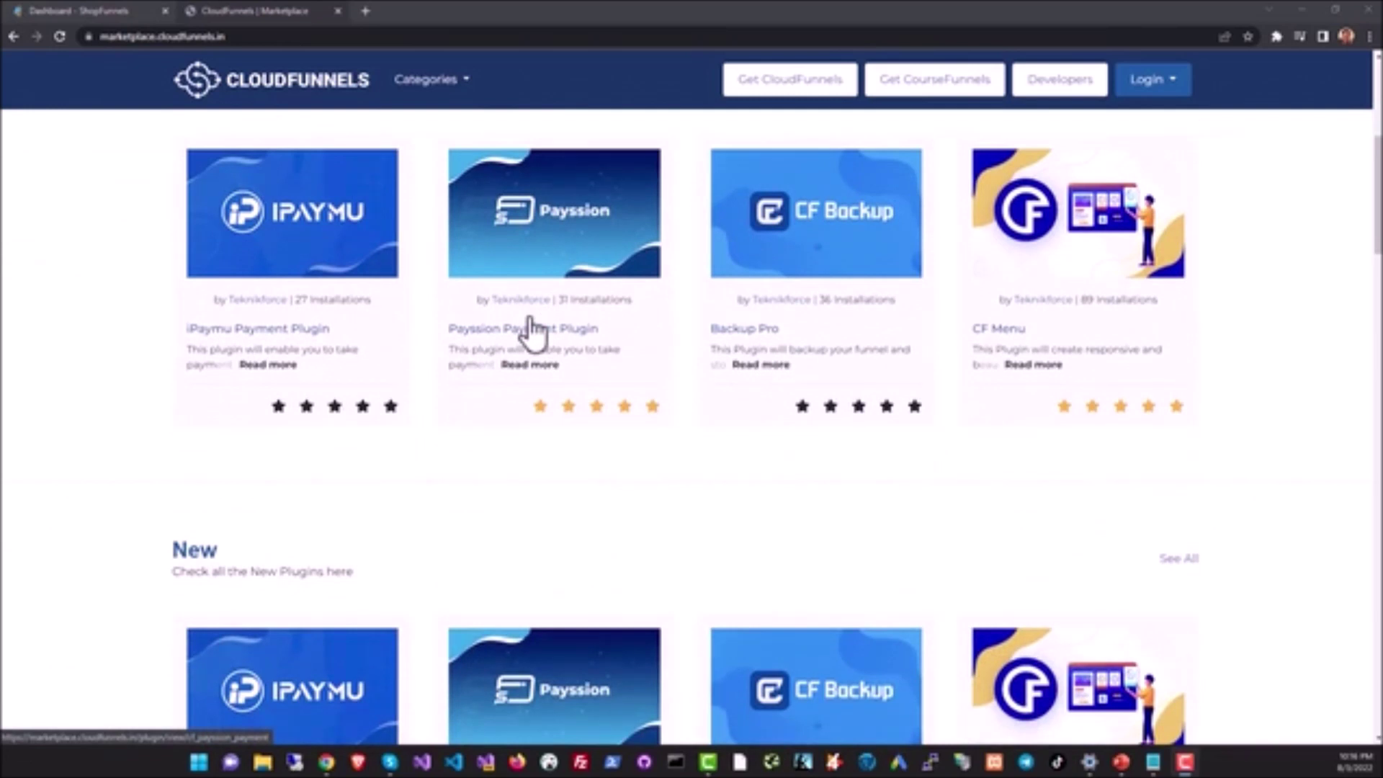
scroll(526, 324, down, 2)
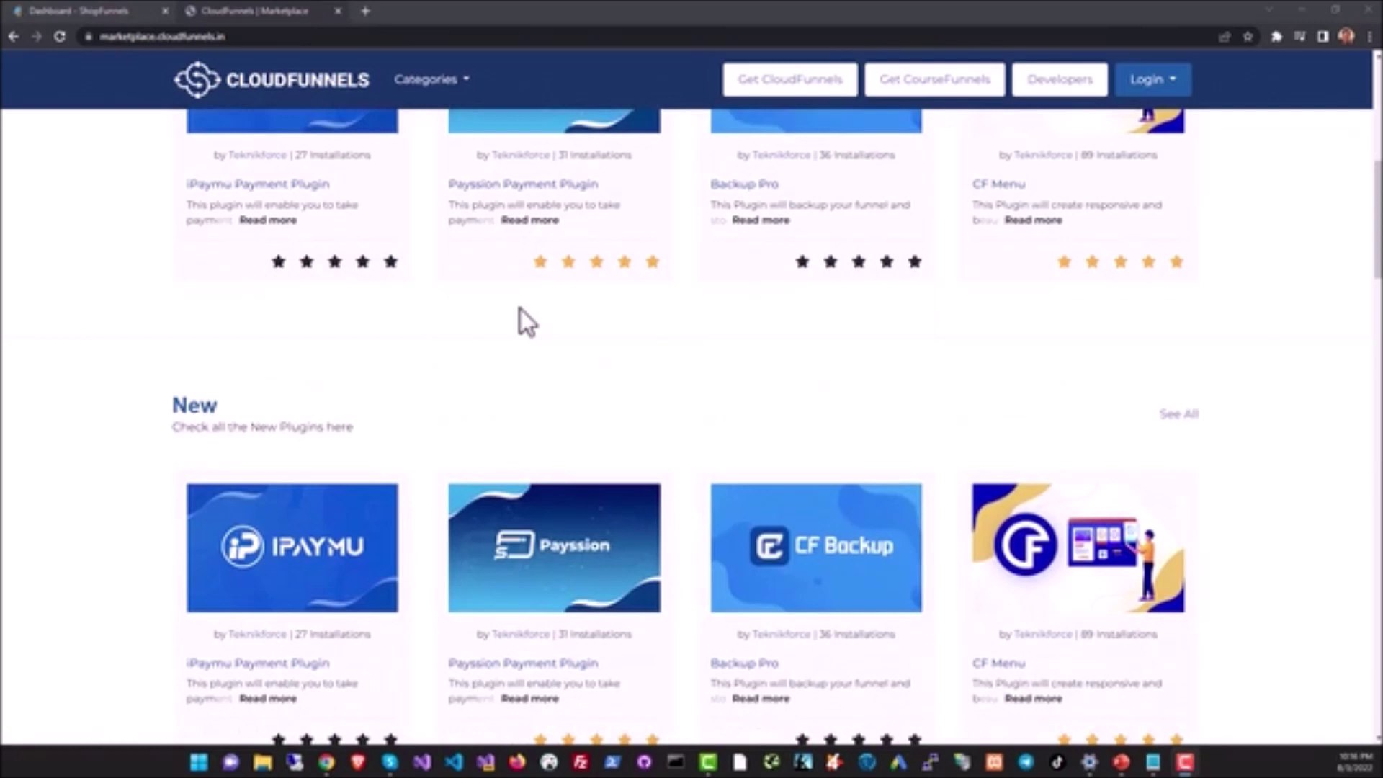
scroll(497, 308, down, 4)
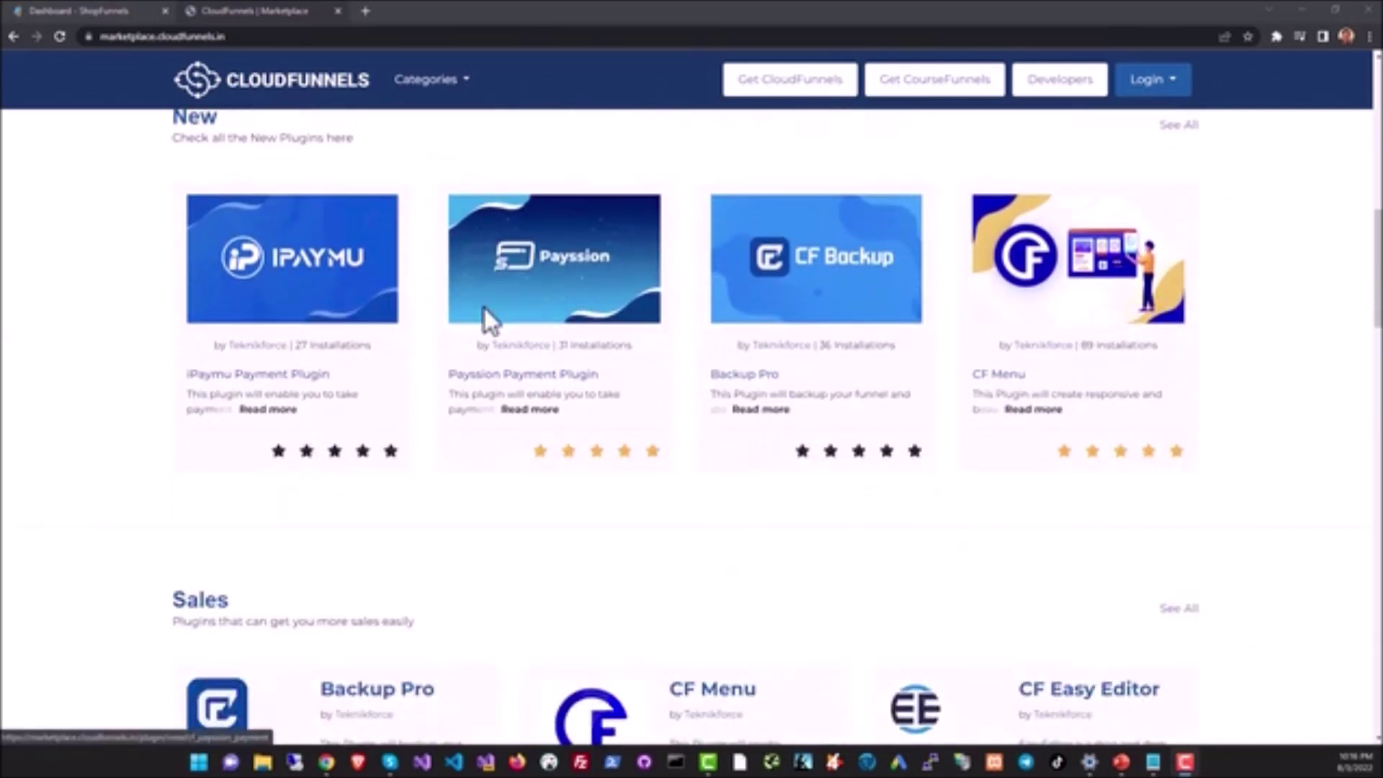
scroll(504, 303, down, 1)
scroll(497, 216, up, 1)
- List the marketplace's Payment Method plugins and look through the first page
click(448, 82)
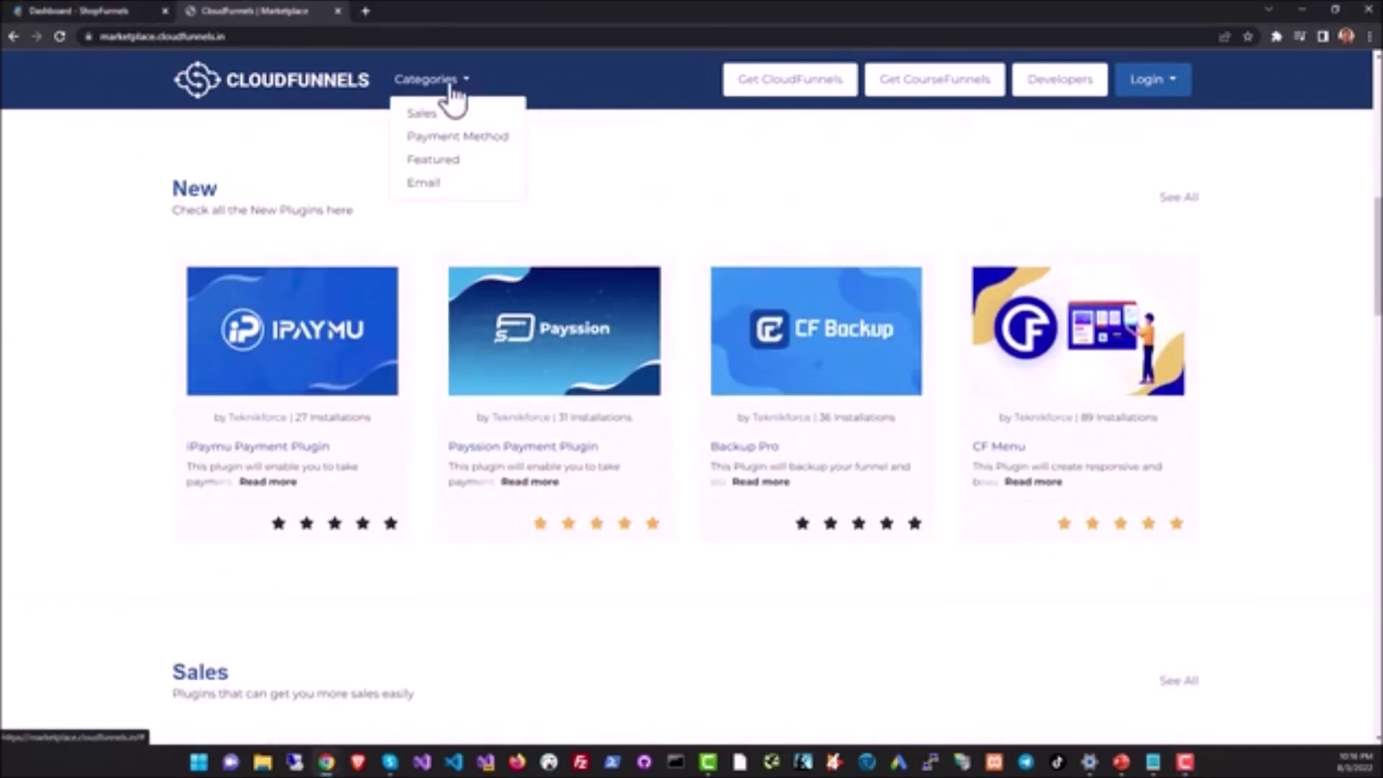
click(480, 144)
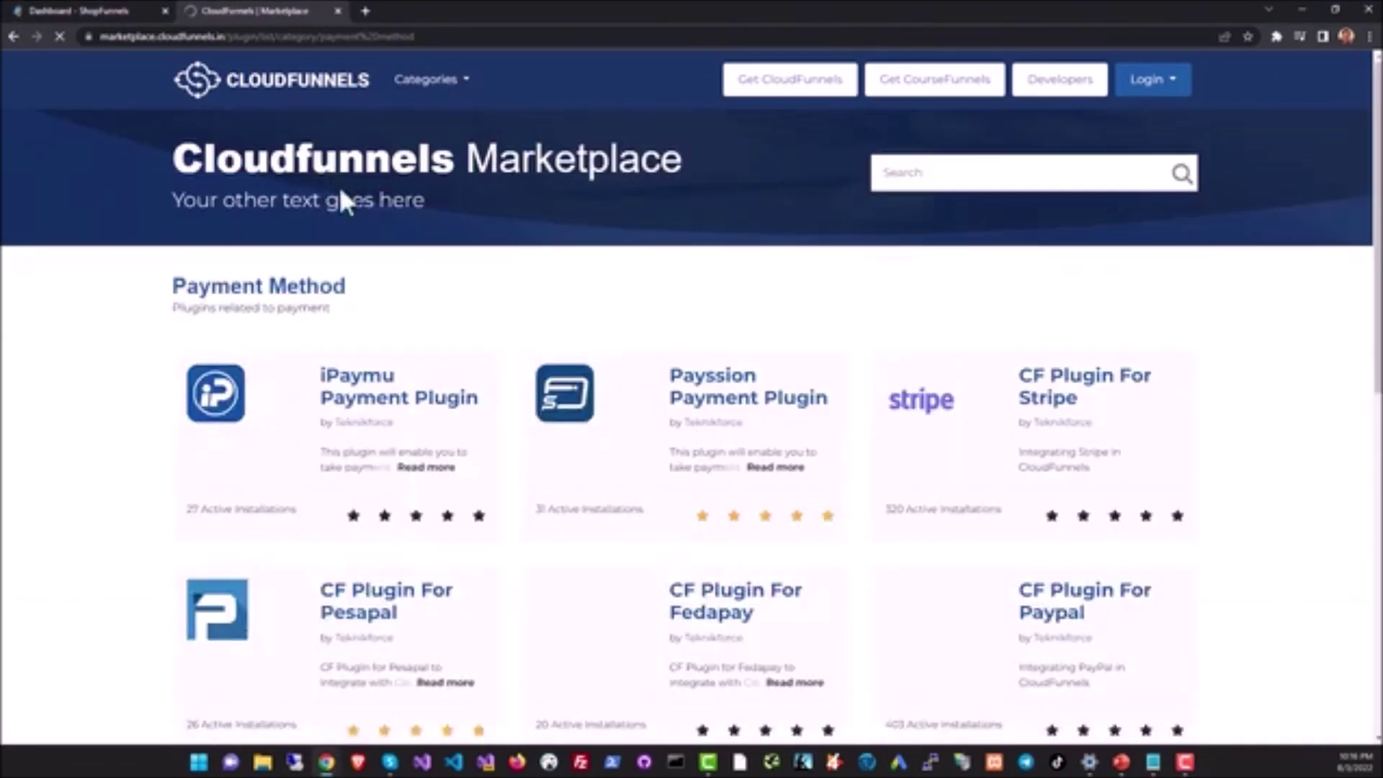
scroll(453, 332, down, 4)
scroll(454, 335, down, 5)
scroll(456, 341, up, 5)
scroll(1050, 525, down, 2)
- Examine the second page of Payment Method plugins
click(1116, 689)
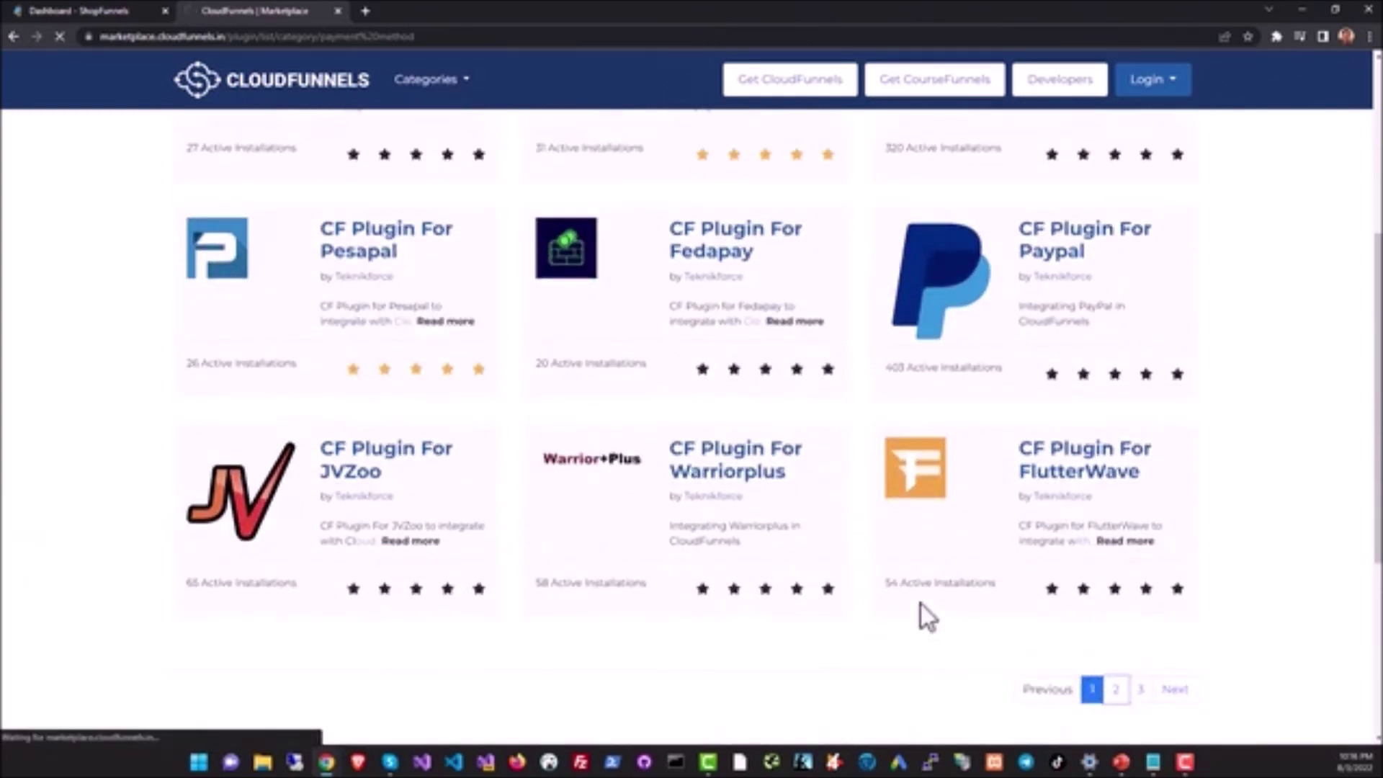
scroll(837, 529, down, 4)
scroll(836, 529, down, 4)
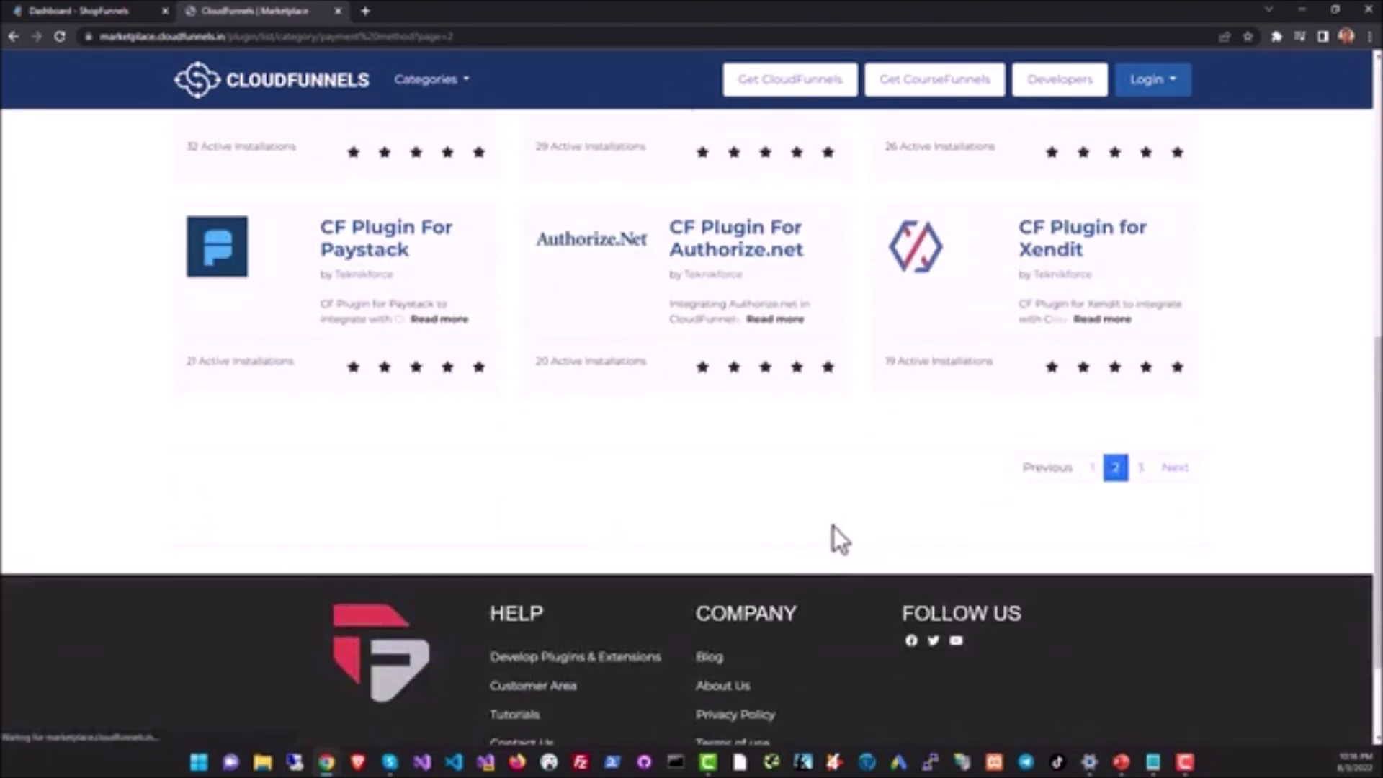
scroll(833, 526, up, 4)
scroll(857, 526, up, 2)
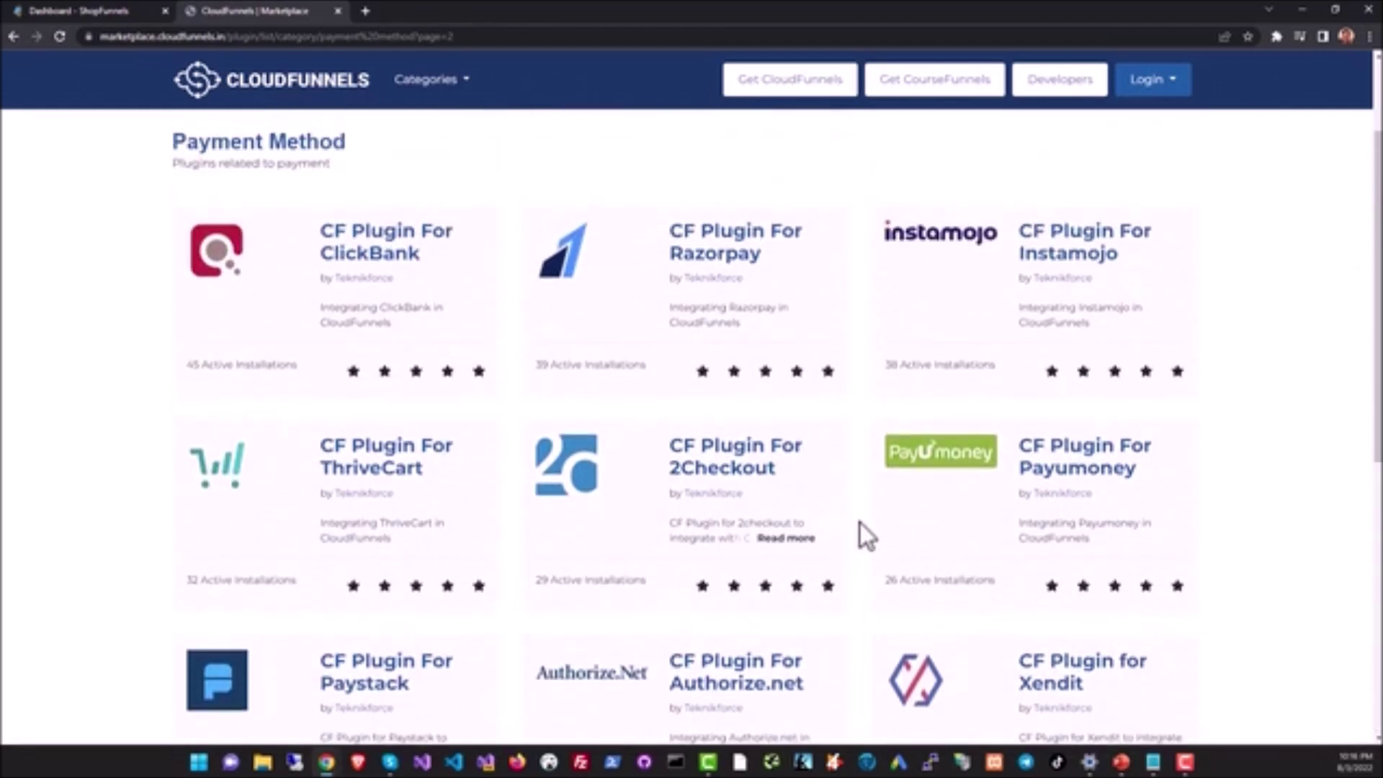
scroll(621, 353, up, 1)
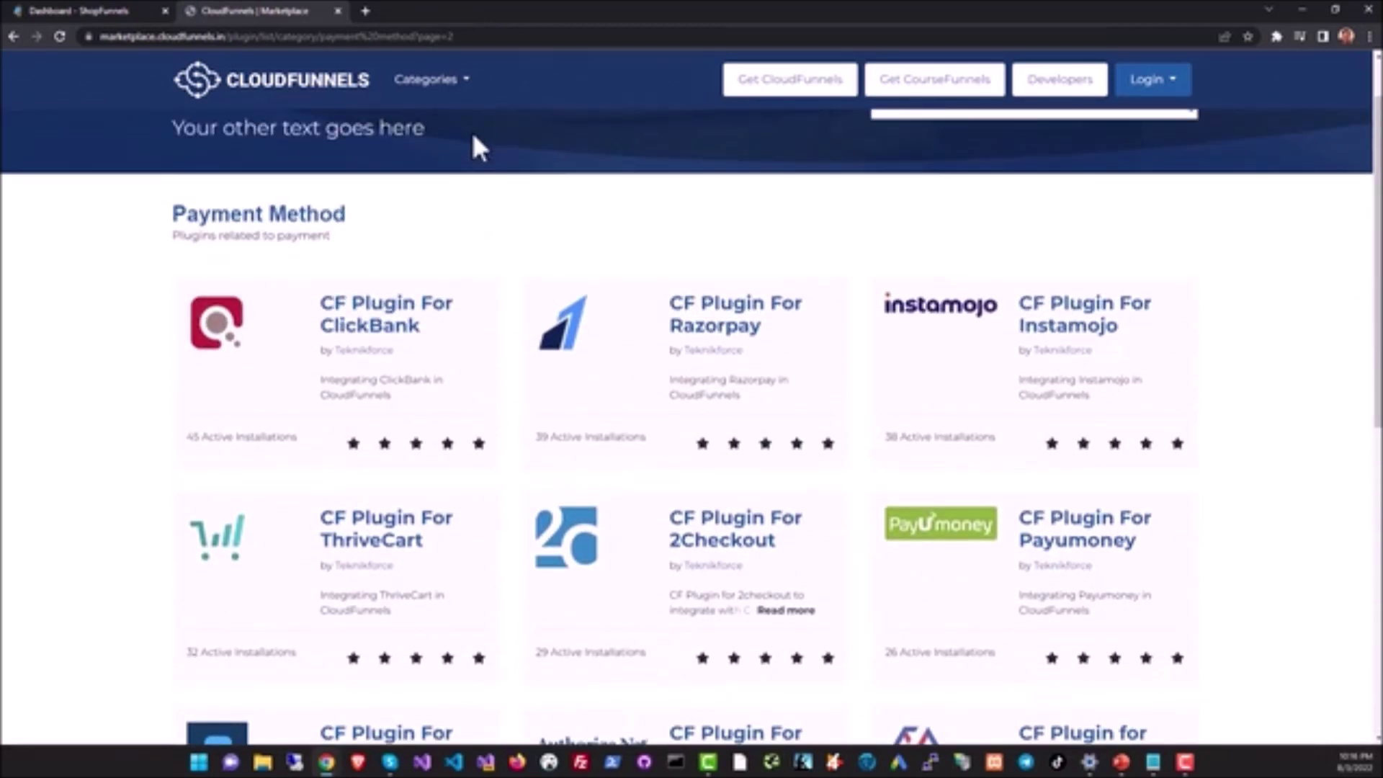
- Look through the marketplace's Email category plugins, including its third page
click(431, 81)
click(446, 189)
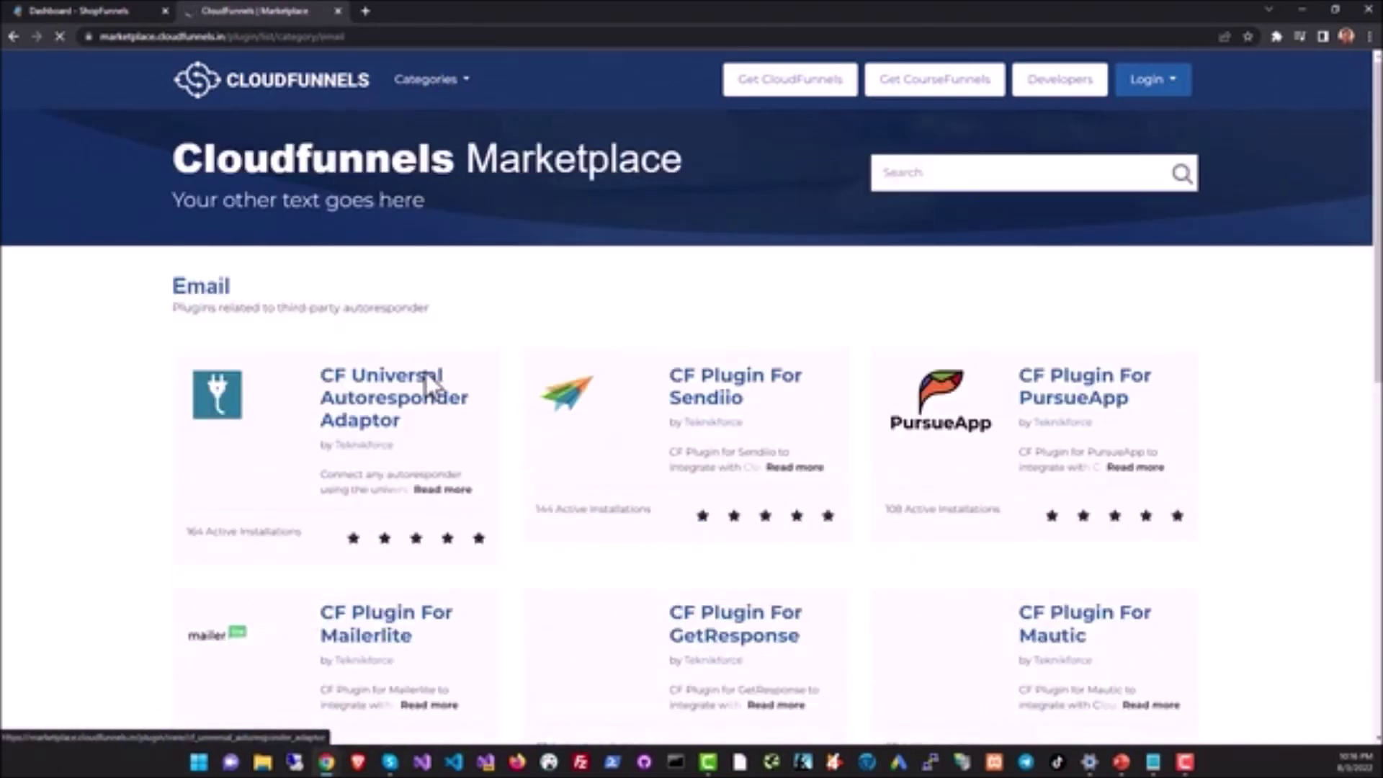
scroll(925, 478, down, 10)
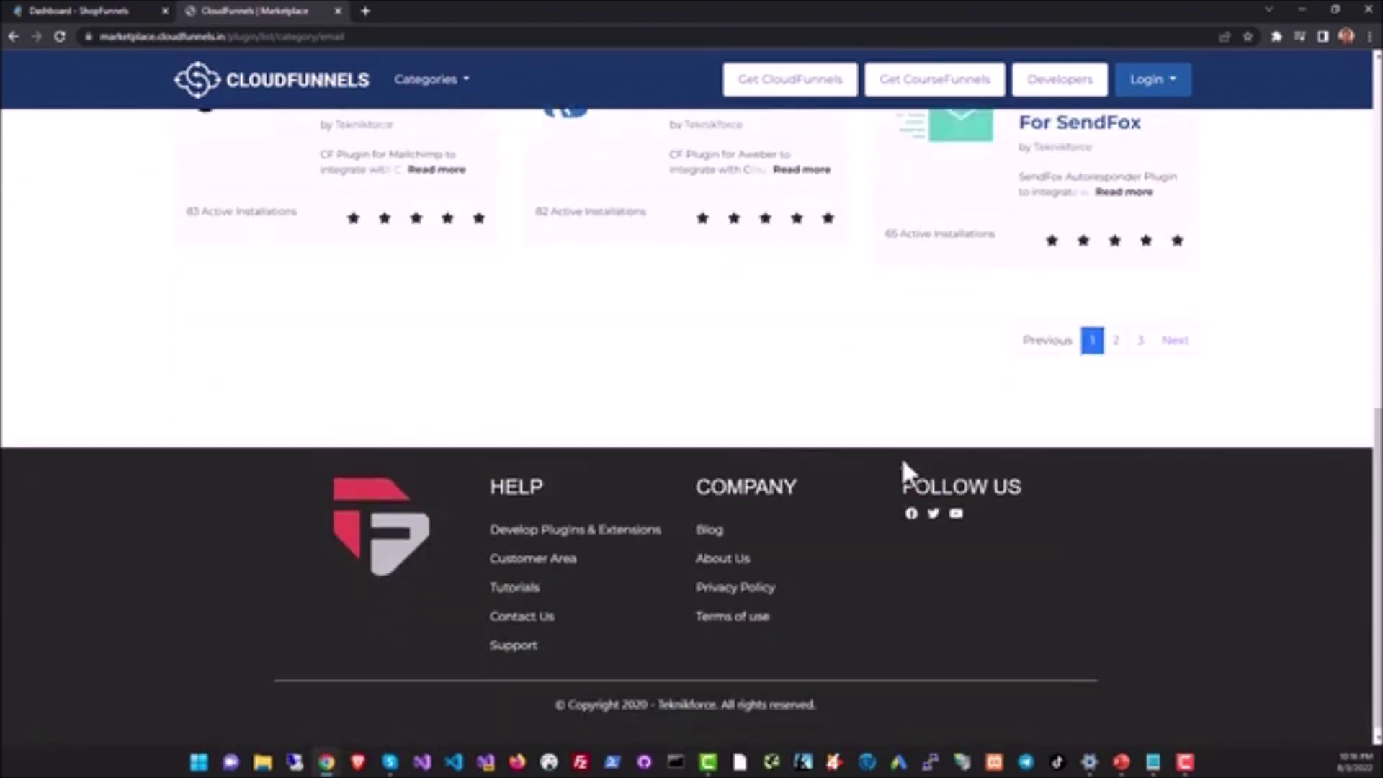
scroll(904, 463, up, 8)
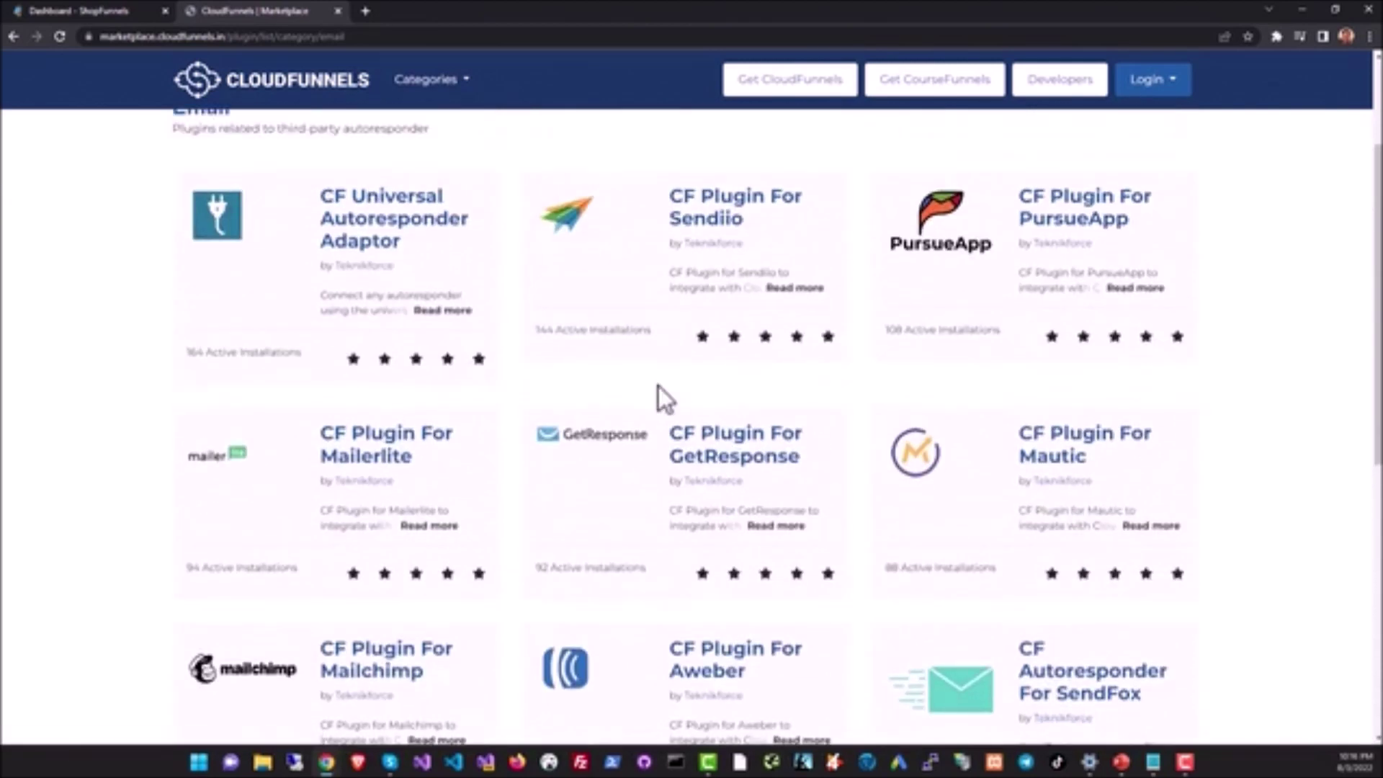
scroll(691, 403, up, 3)
scroll(908, 525, down, 4)
scroll(1027, 609, down, 3)
click(1141, 586)
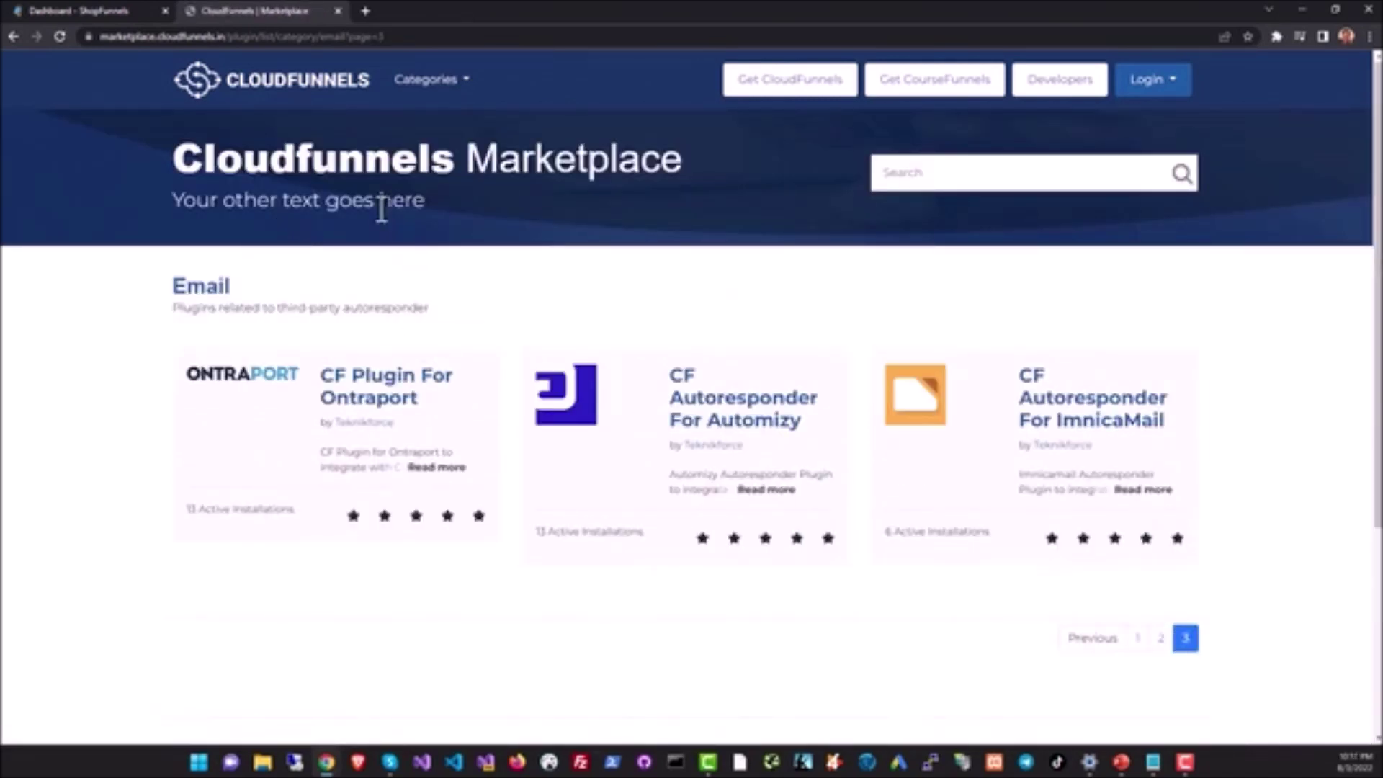
- Look through both pages of the Sales category plugins and return to the marketplace home page
click(441, 86)
click(448, 134)
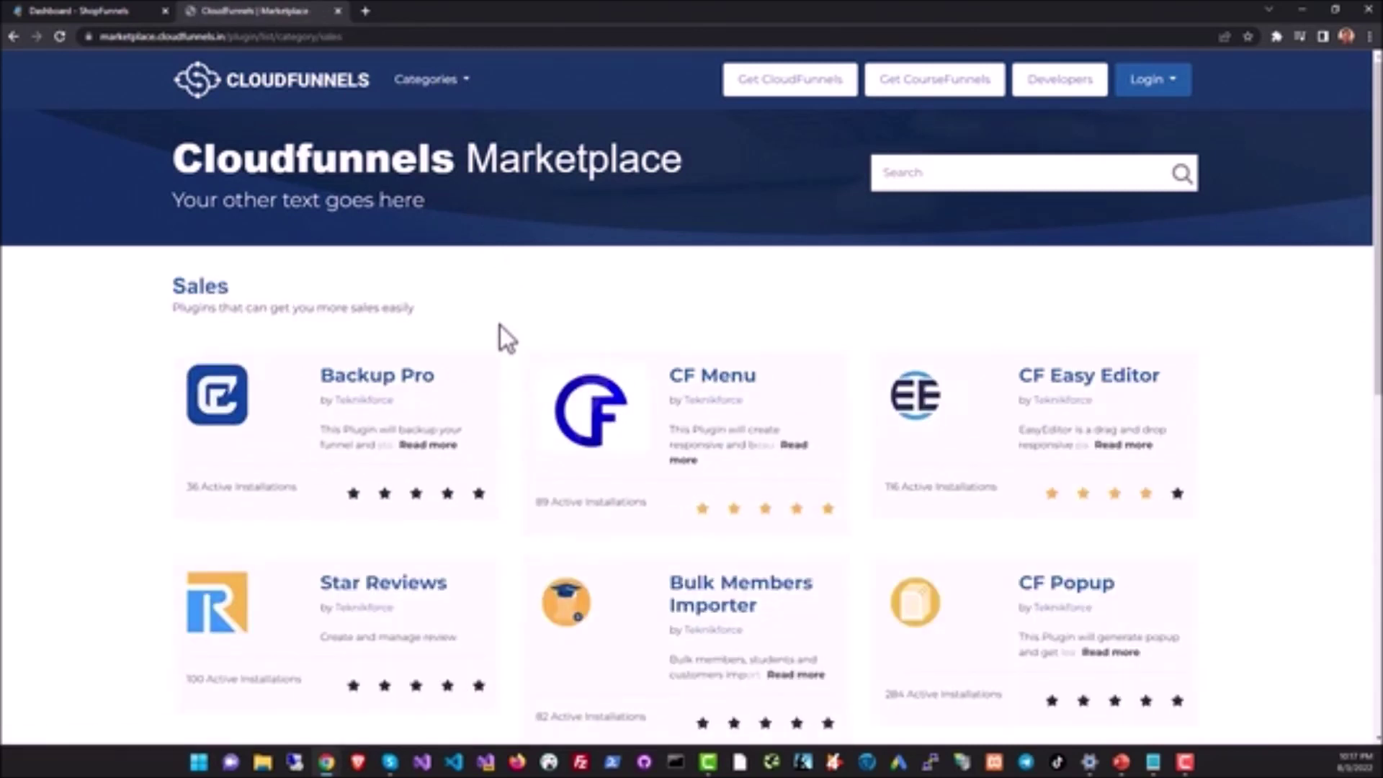
scroll(525, 401, down, 4)
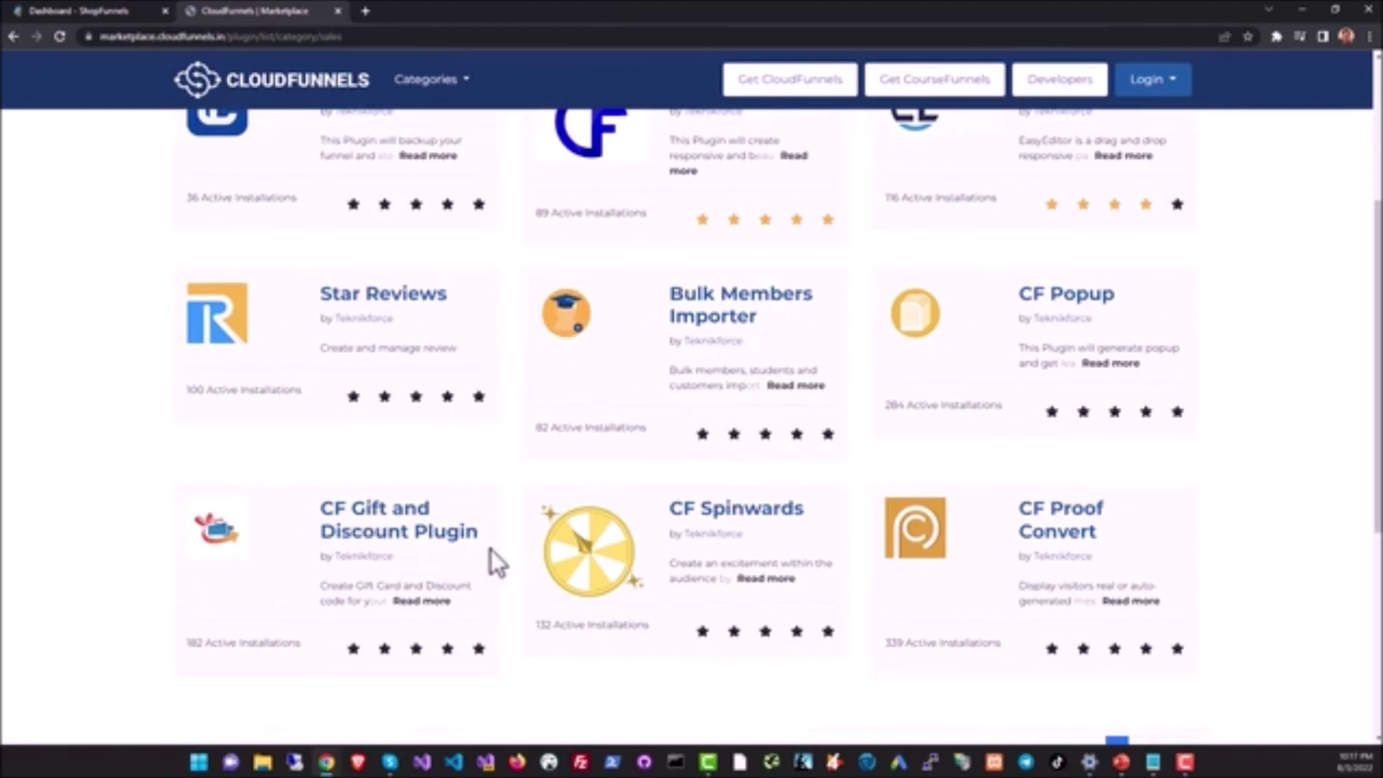
scroll(848, 528, down, 2)
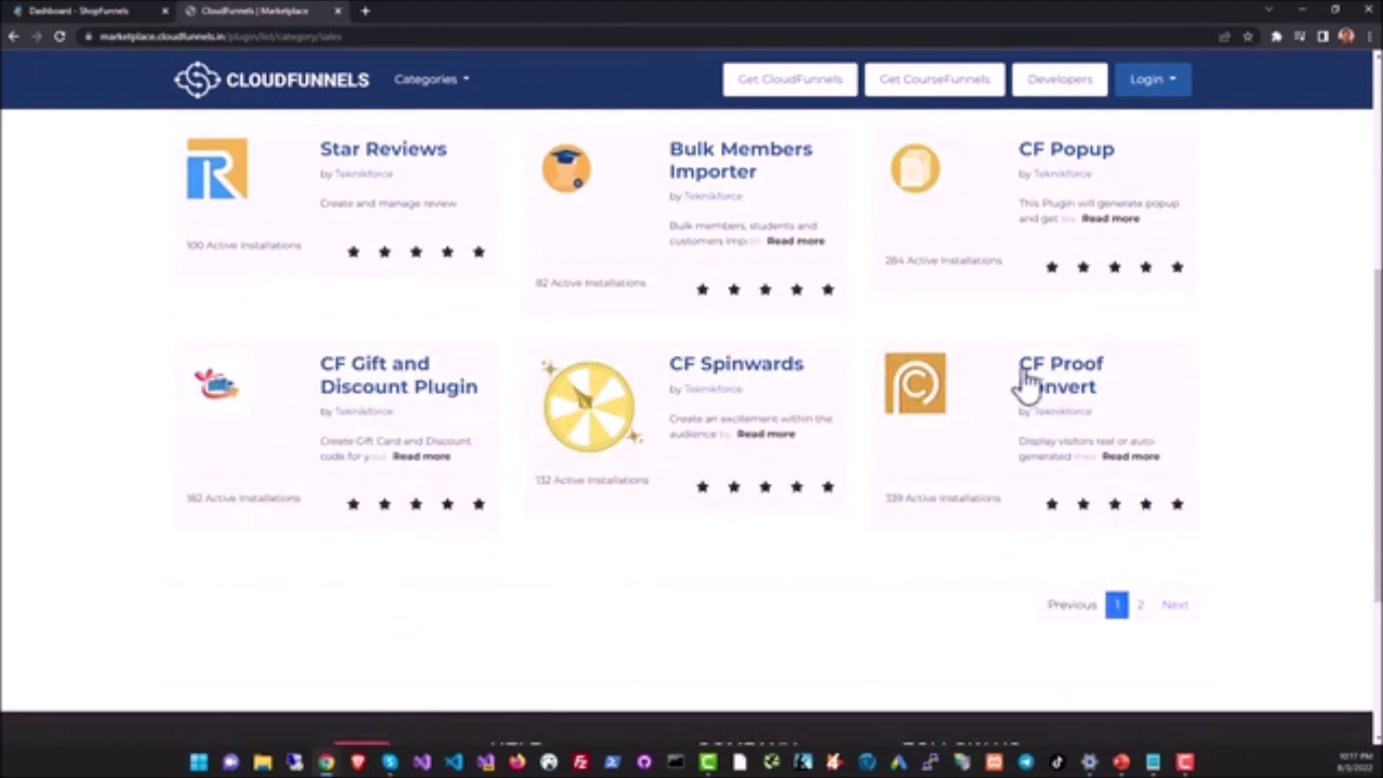
click(1144, 605)
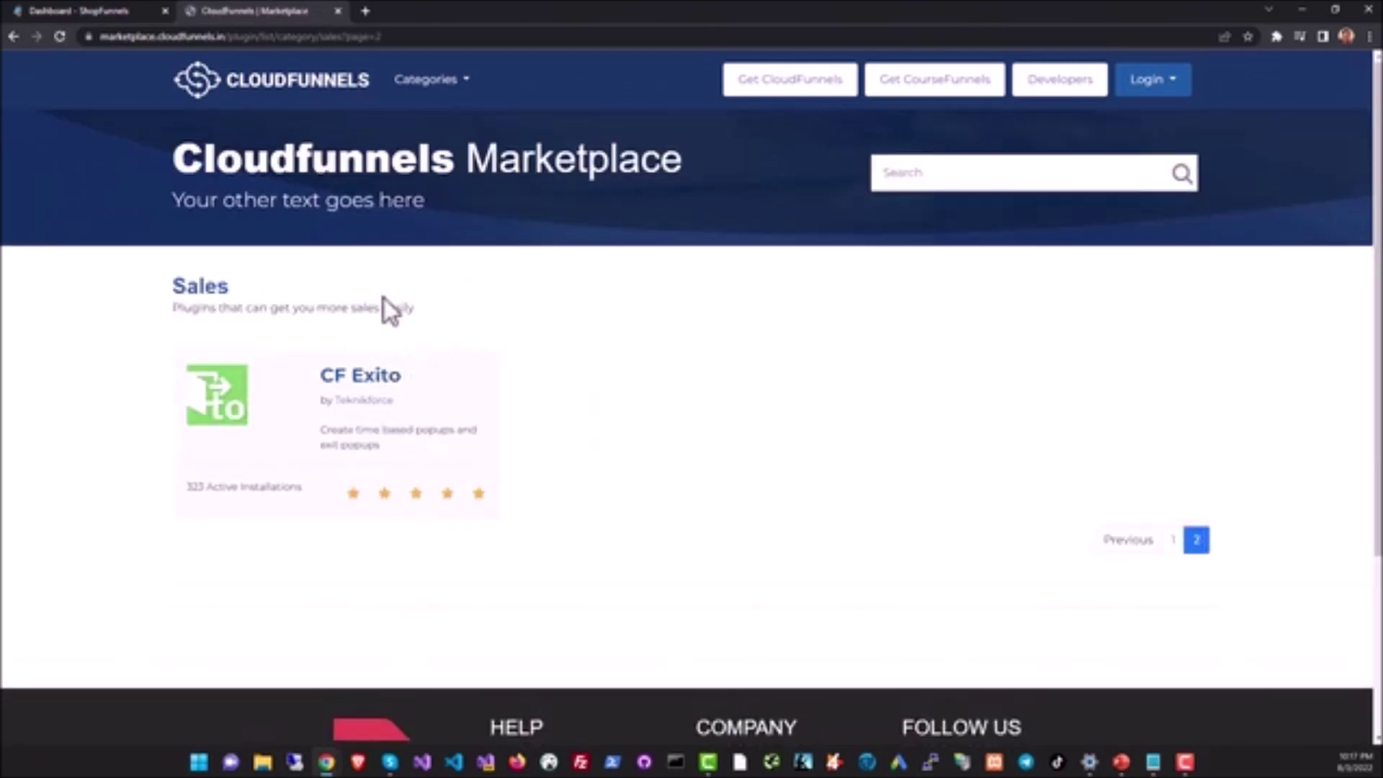
click(1172, 540)
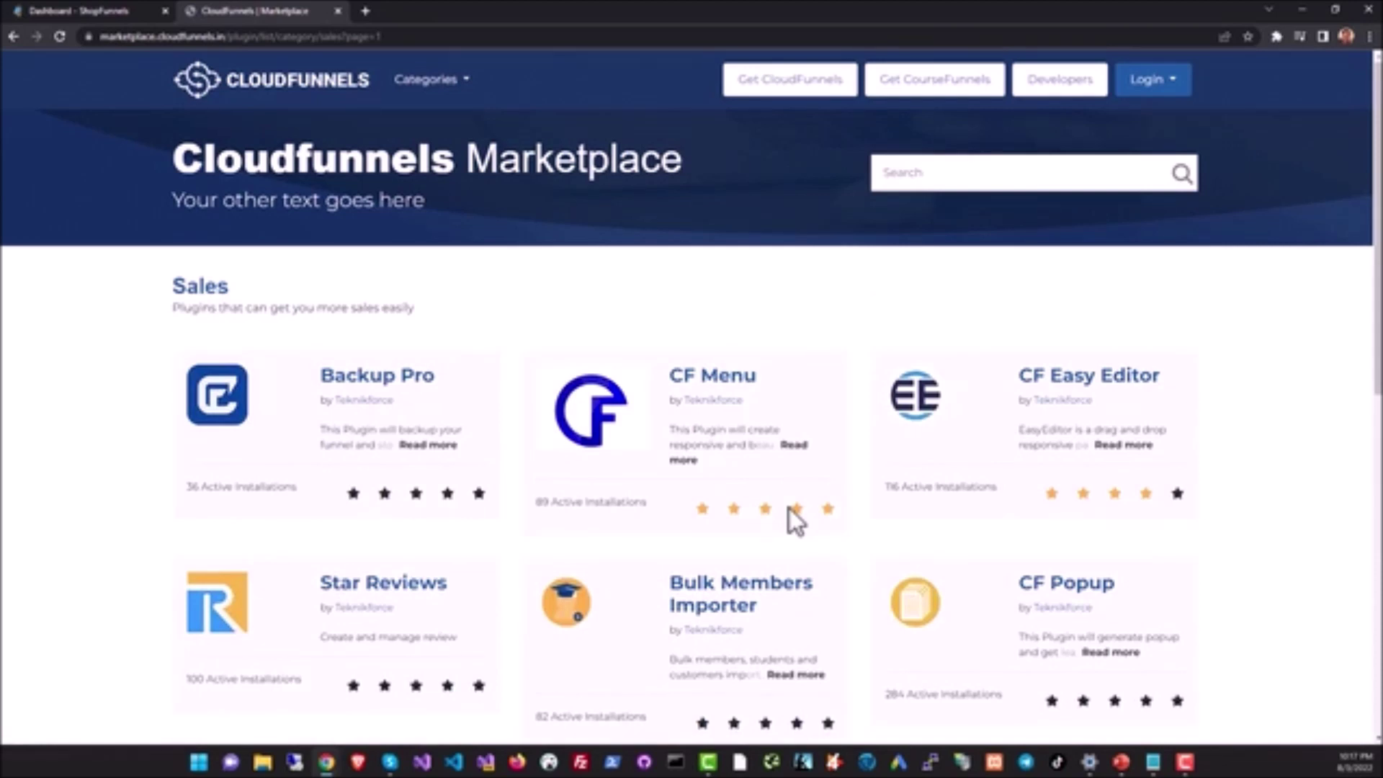
click(317, 83)
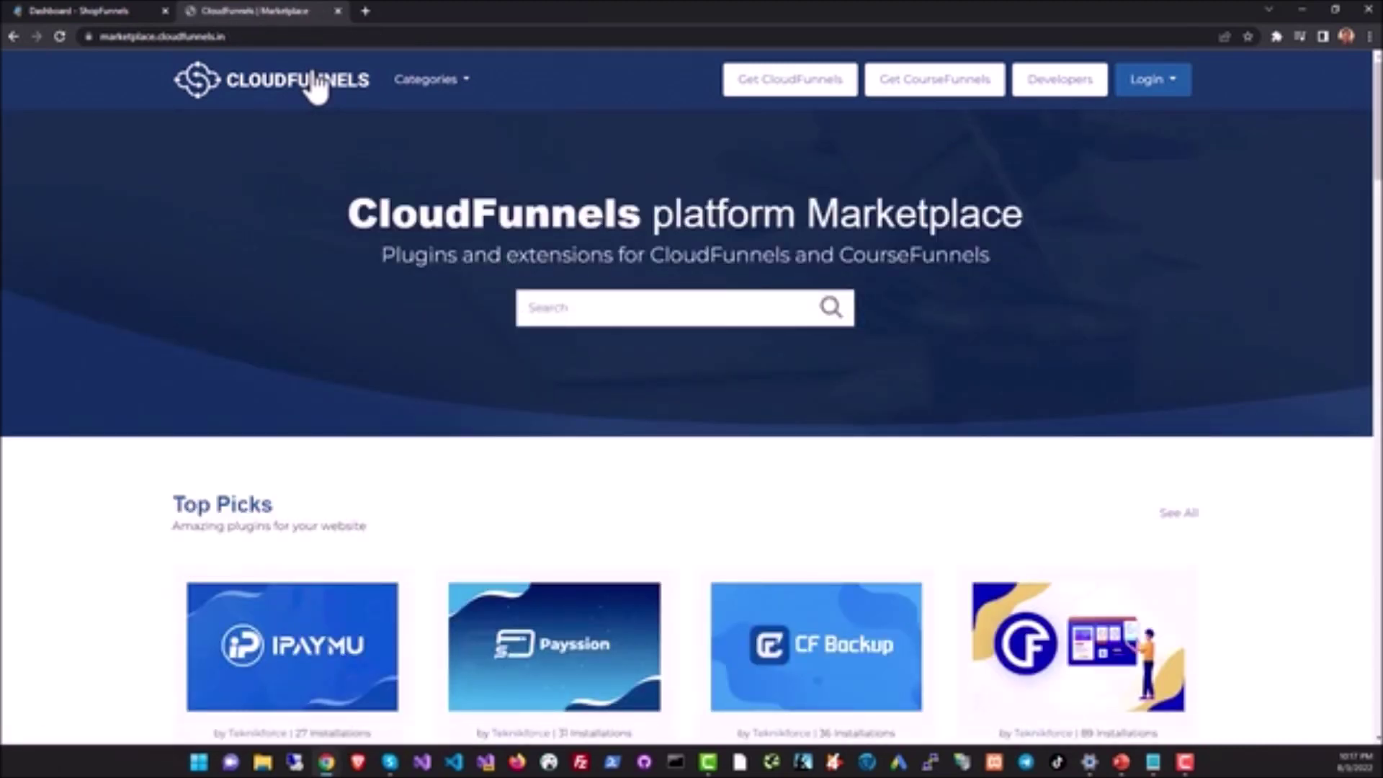
scroll(443, 368, down, 5)
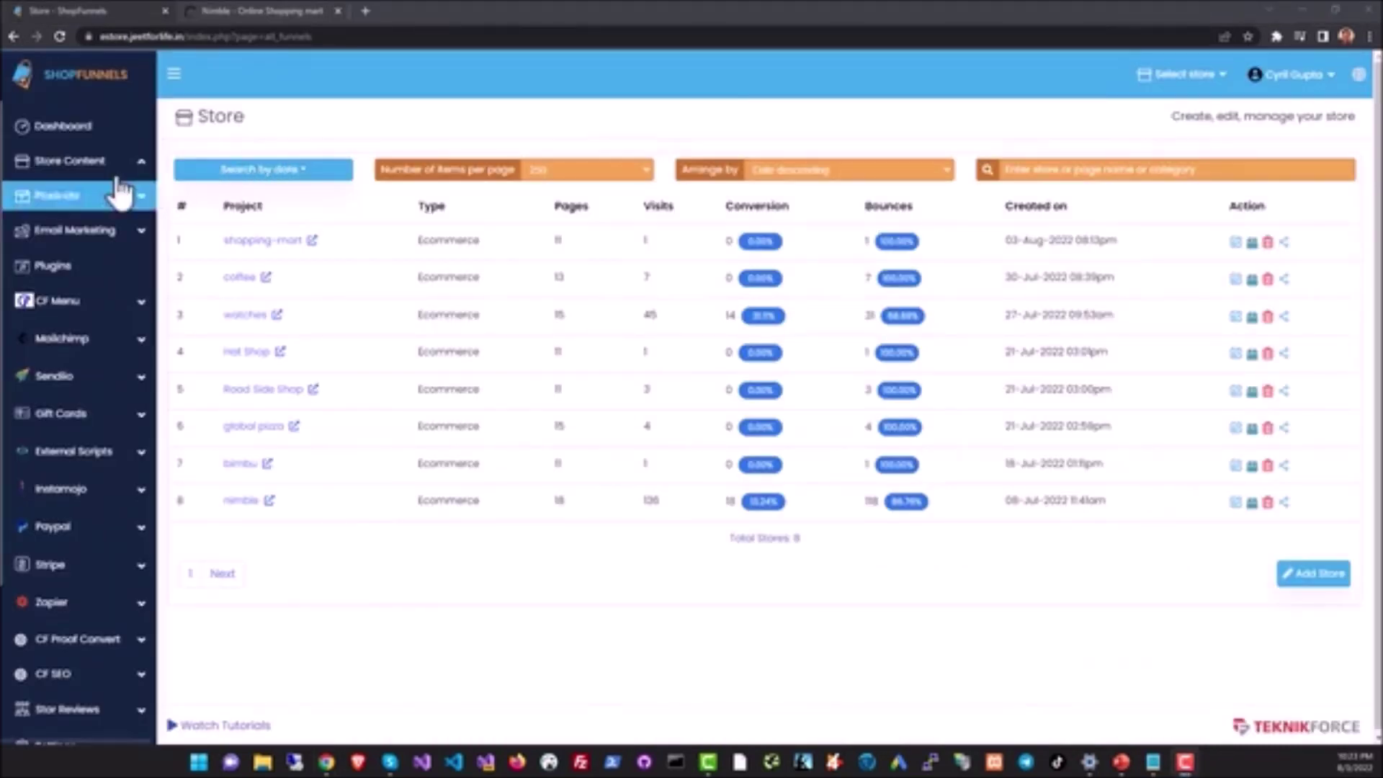
- Switch to ShopFunnels and show the list of all stores
click(134, 167)
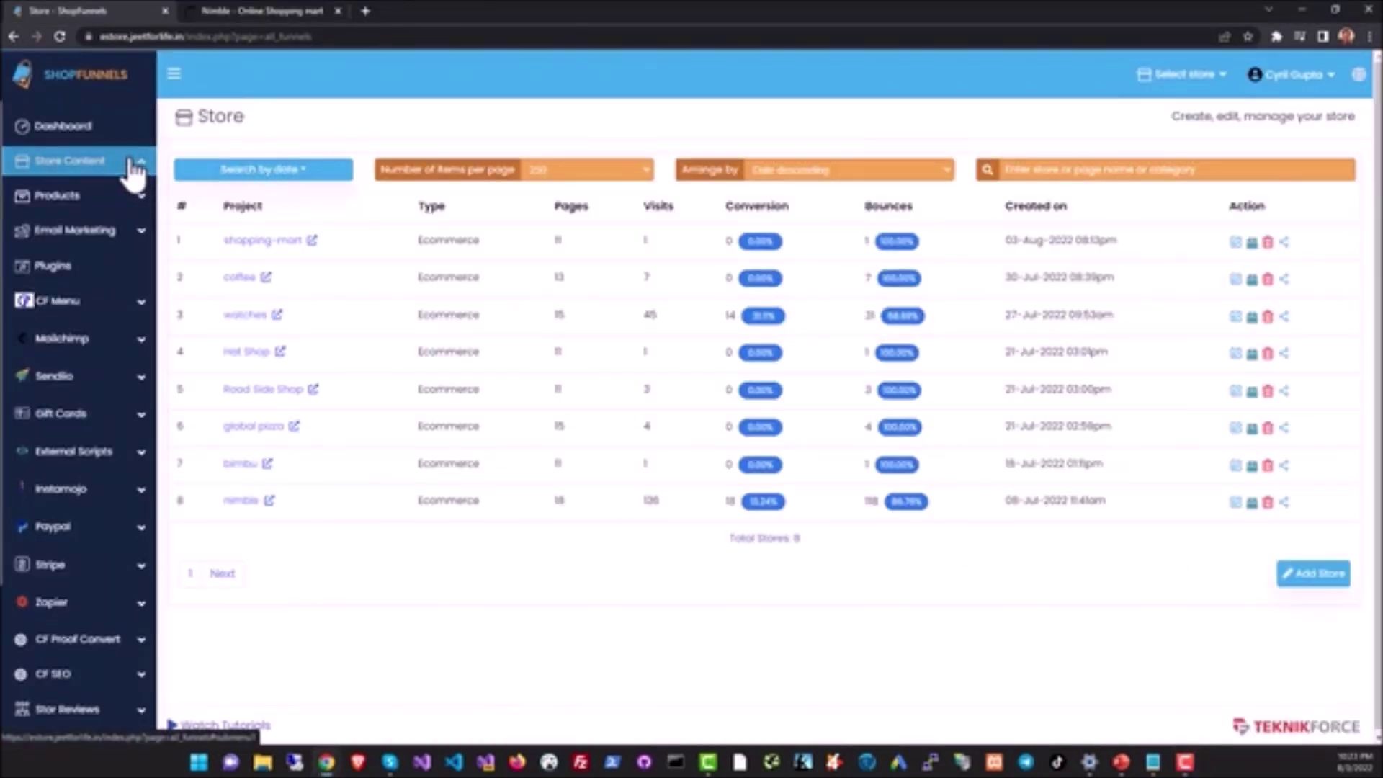
click(134, 168)
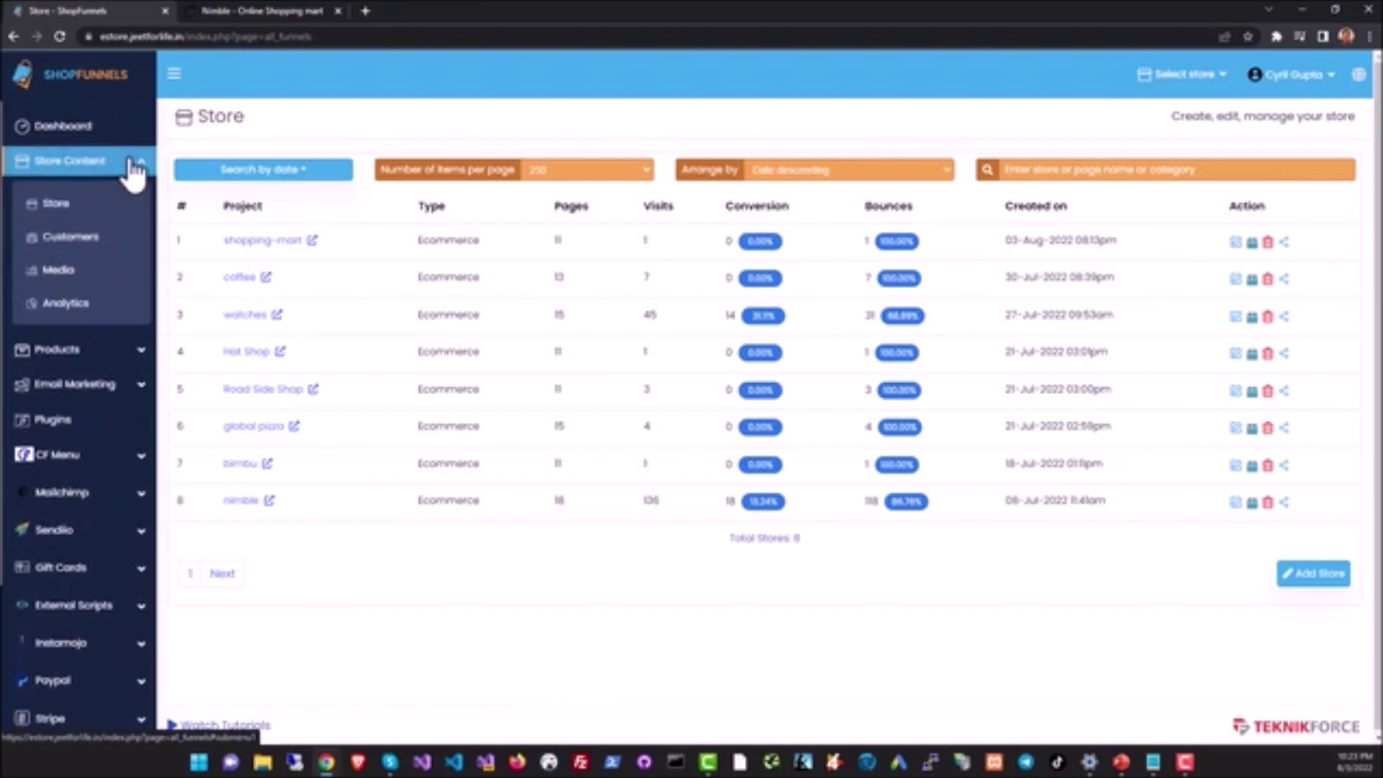
click(85, 209)
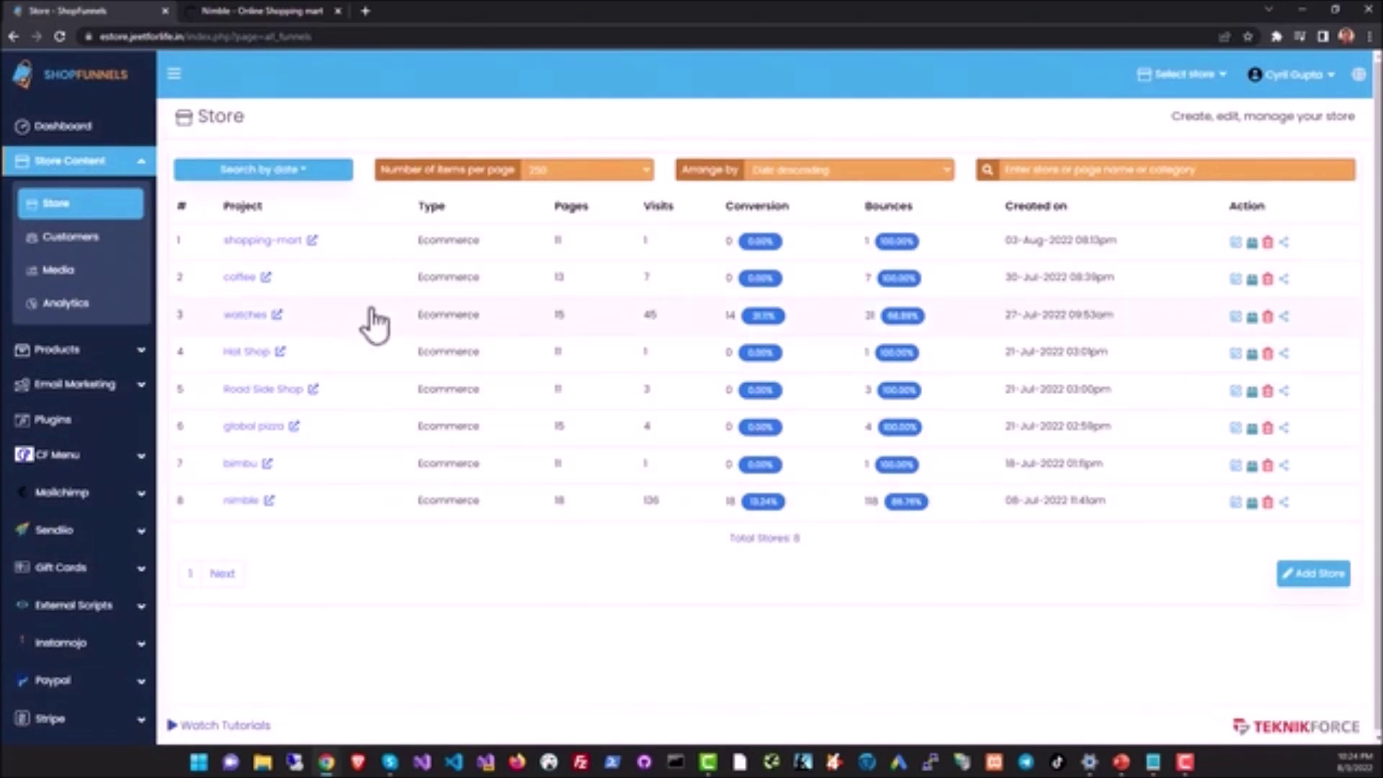
- View the live nimble storefront, close the duplicate browser tab and look through the home page's banner and Our Products section
click(248, 503)
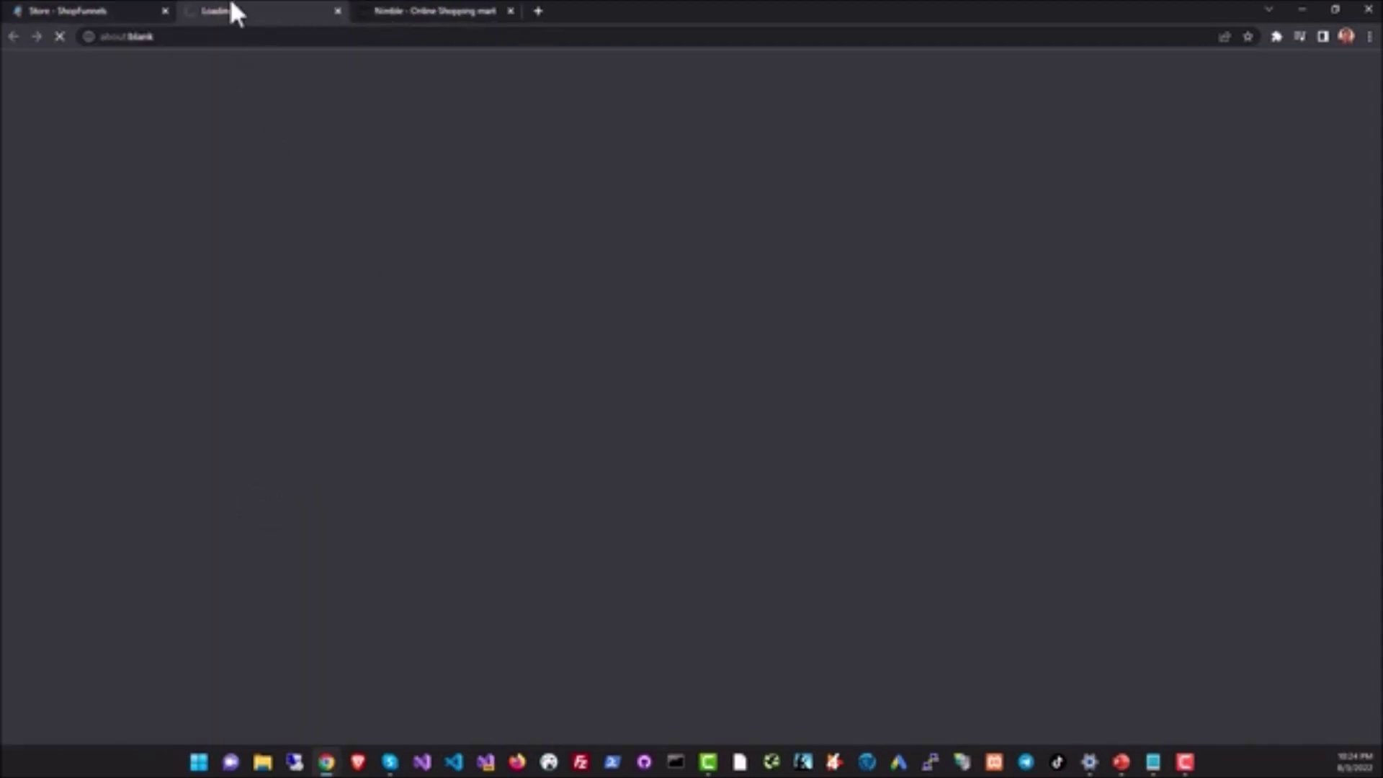
click(510, 11)
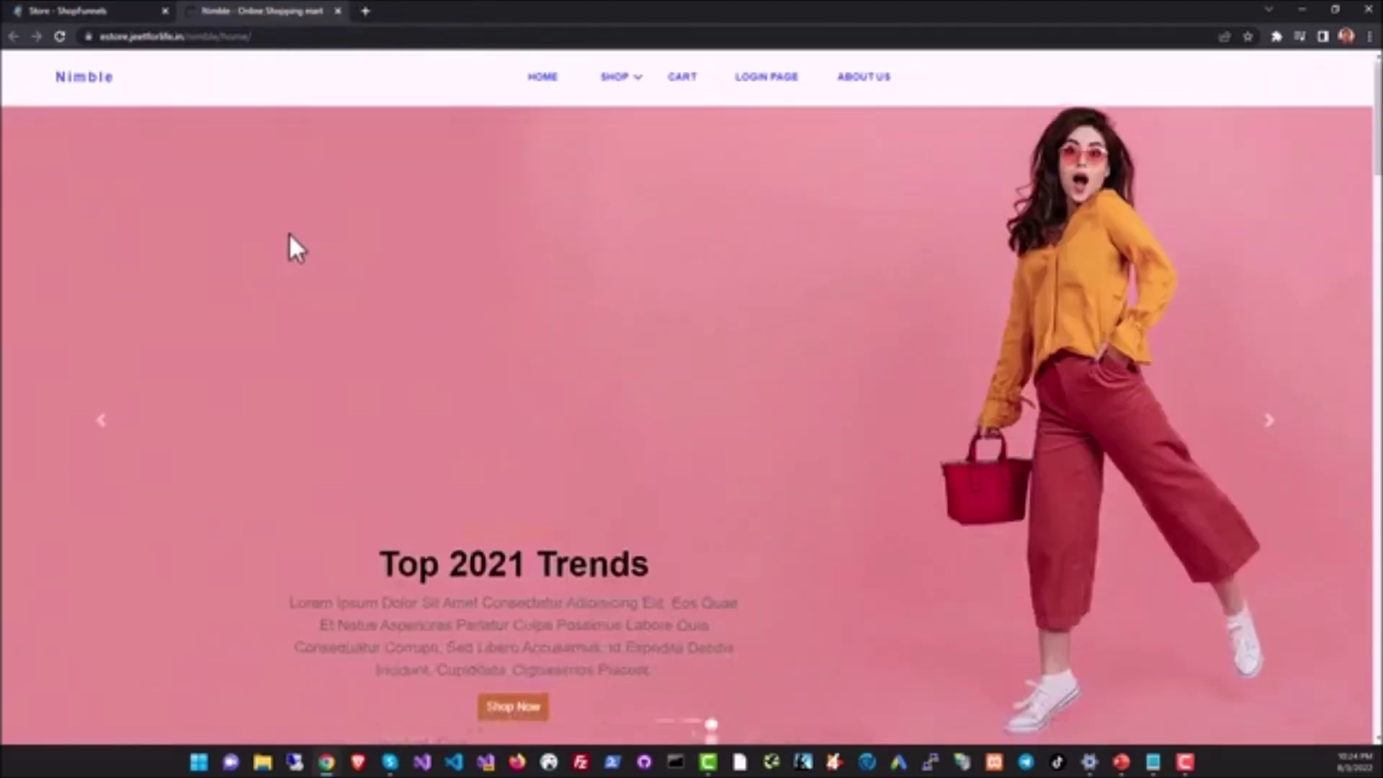
scroll(494, 204, down, 12)
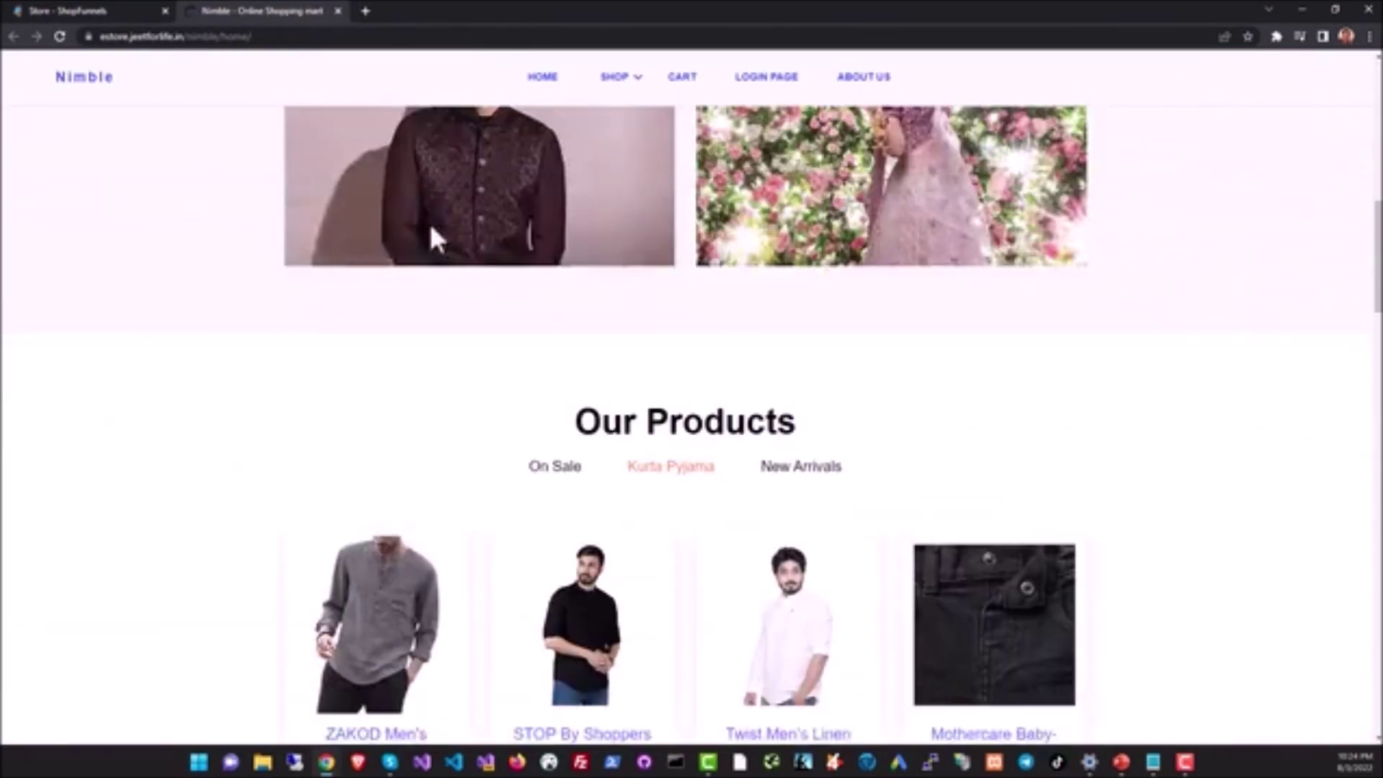
scroll(426, 240, up, 5)
scroll(426, 241, down, 9)
mouse_move(353, 281)
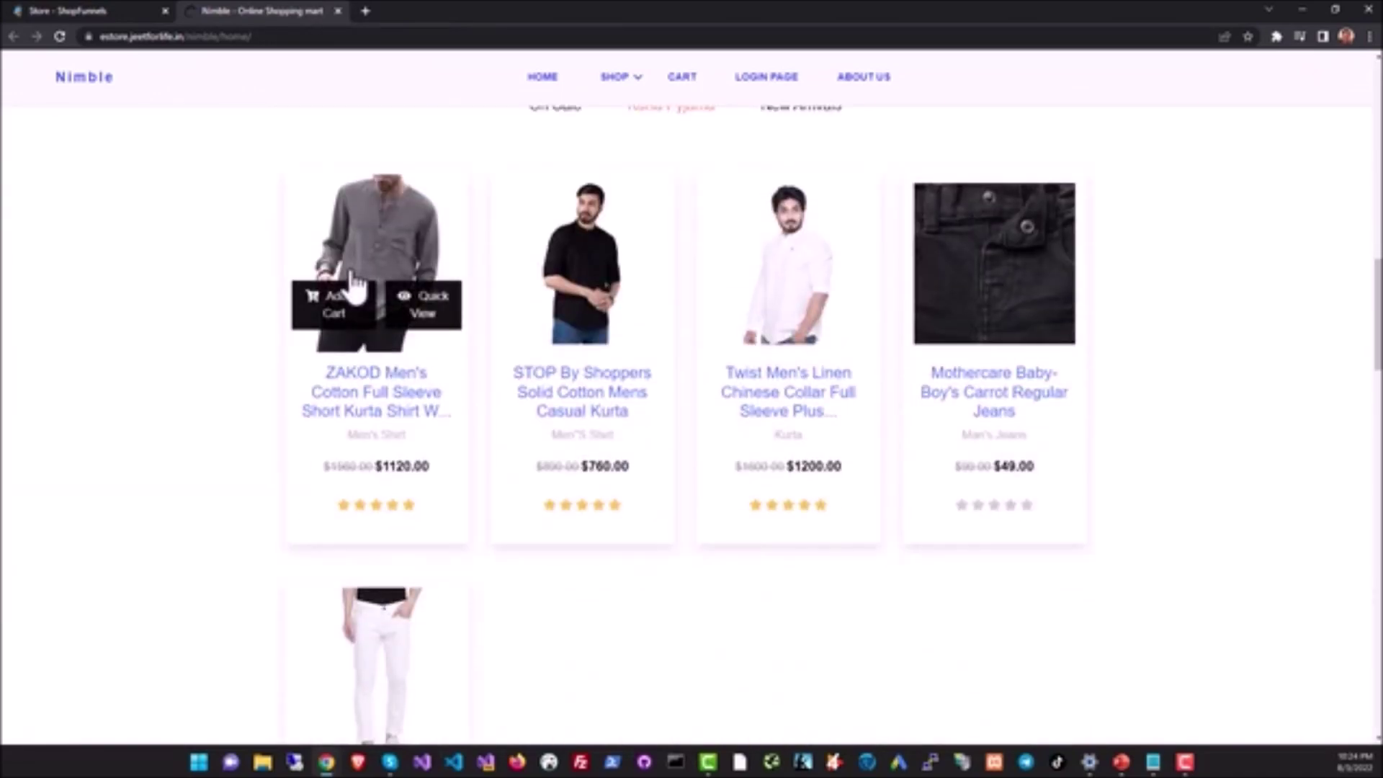
scroll(353, 281, up, 5)
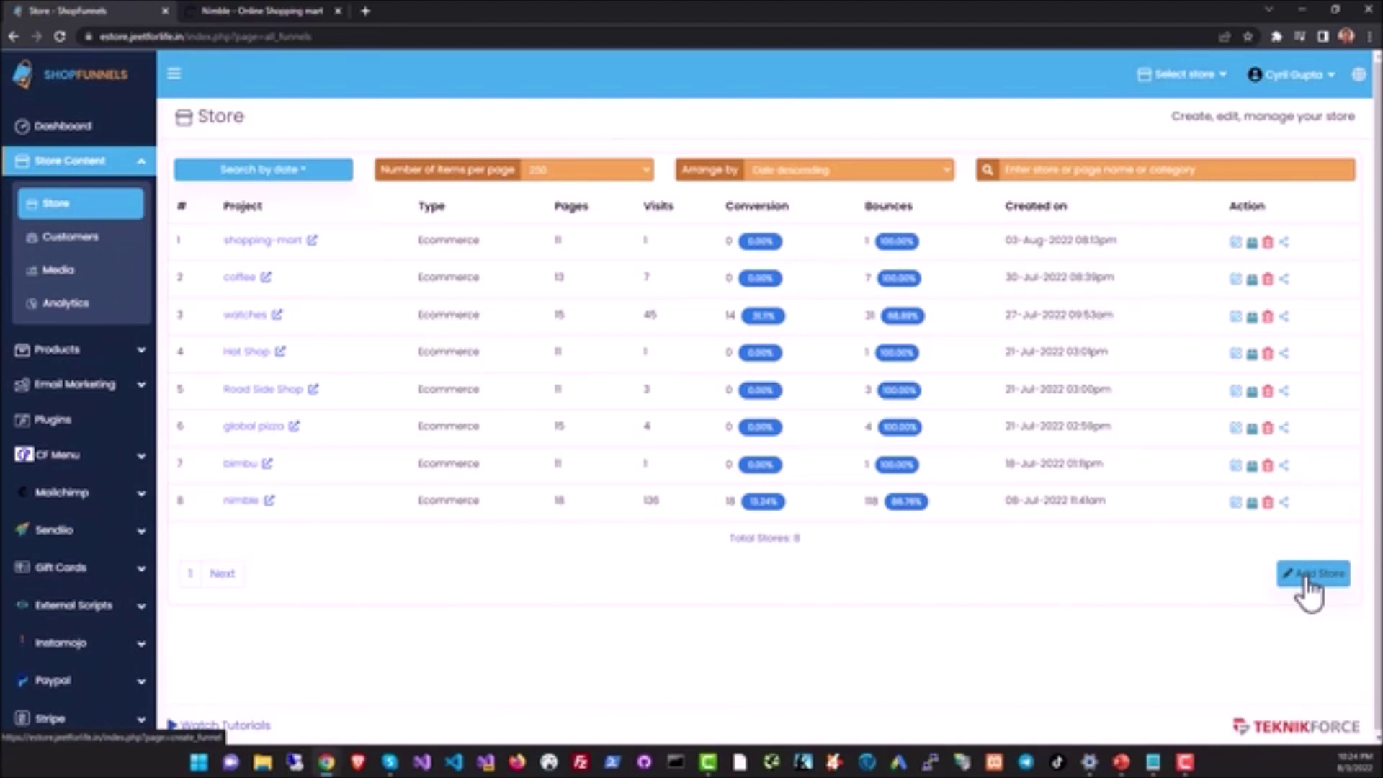
- View the blank Create Store form and return to the list of stores
click(1330, 573)
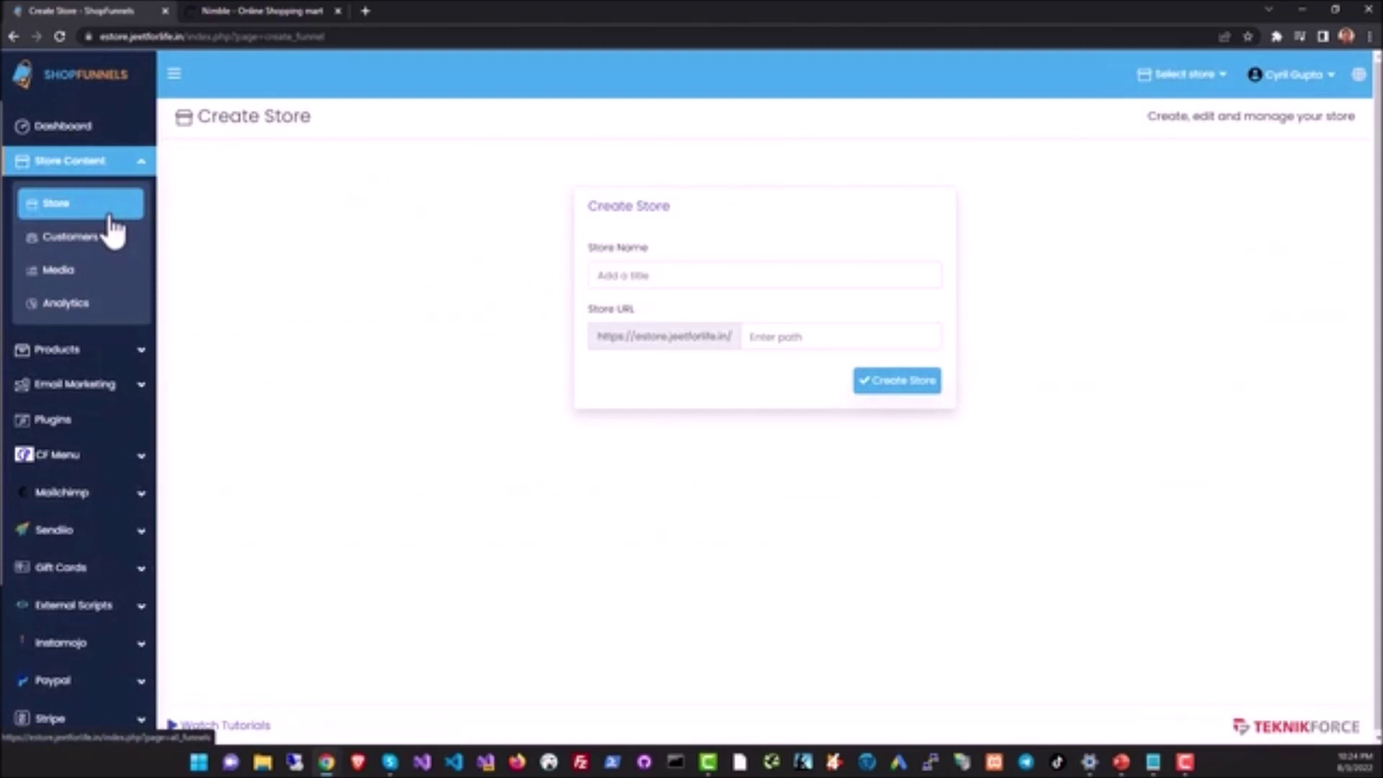
click(109, 215)
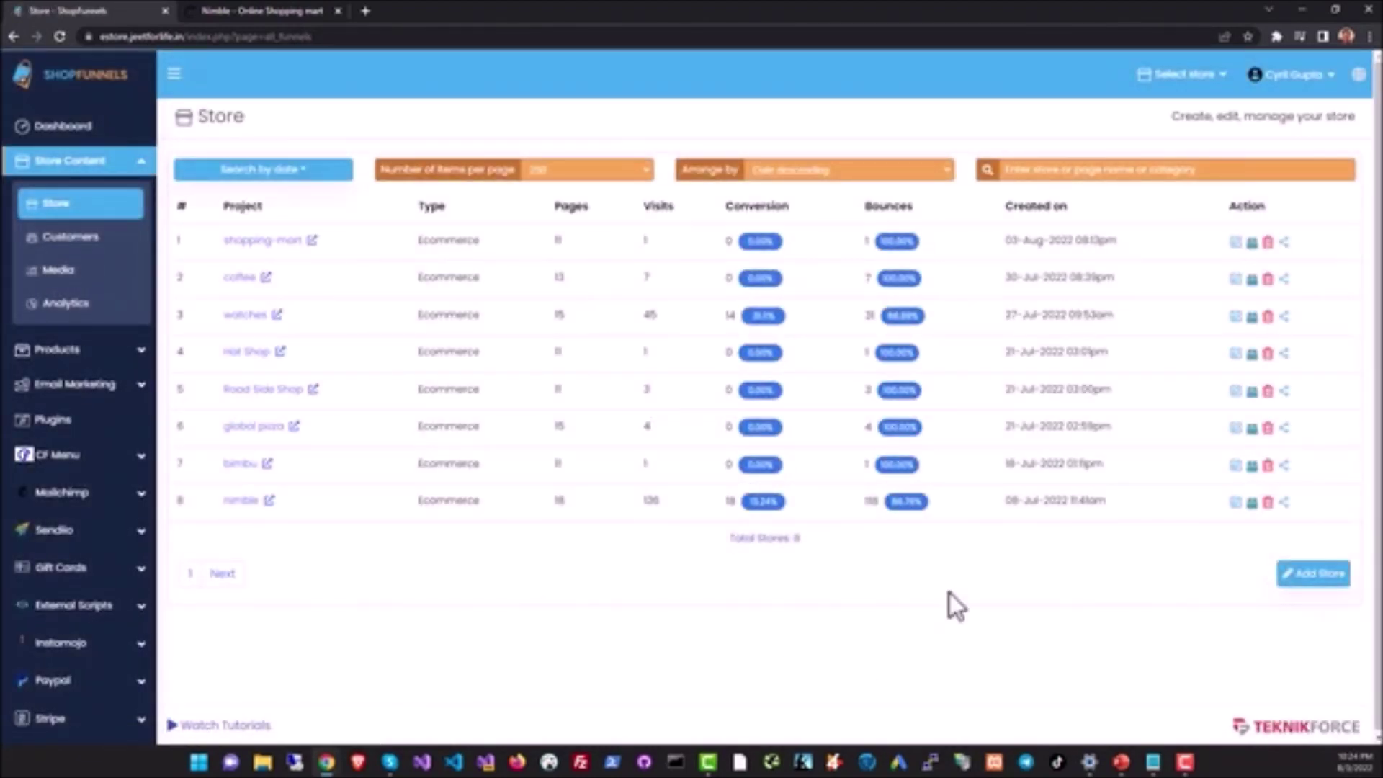
- Open the nimble store for editing and look through its list of page types
click(1237, 505)
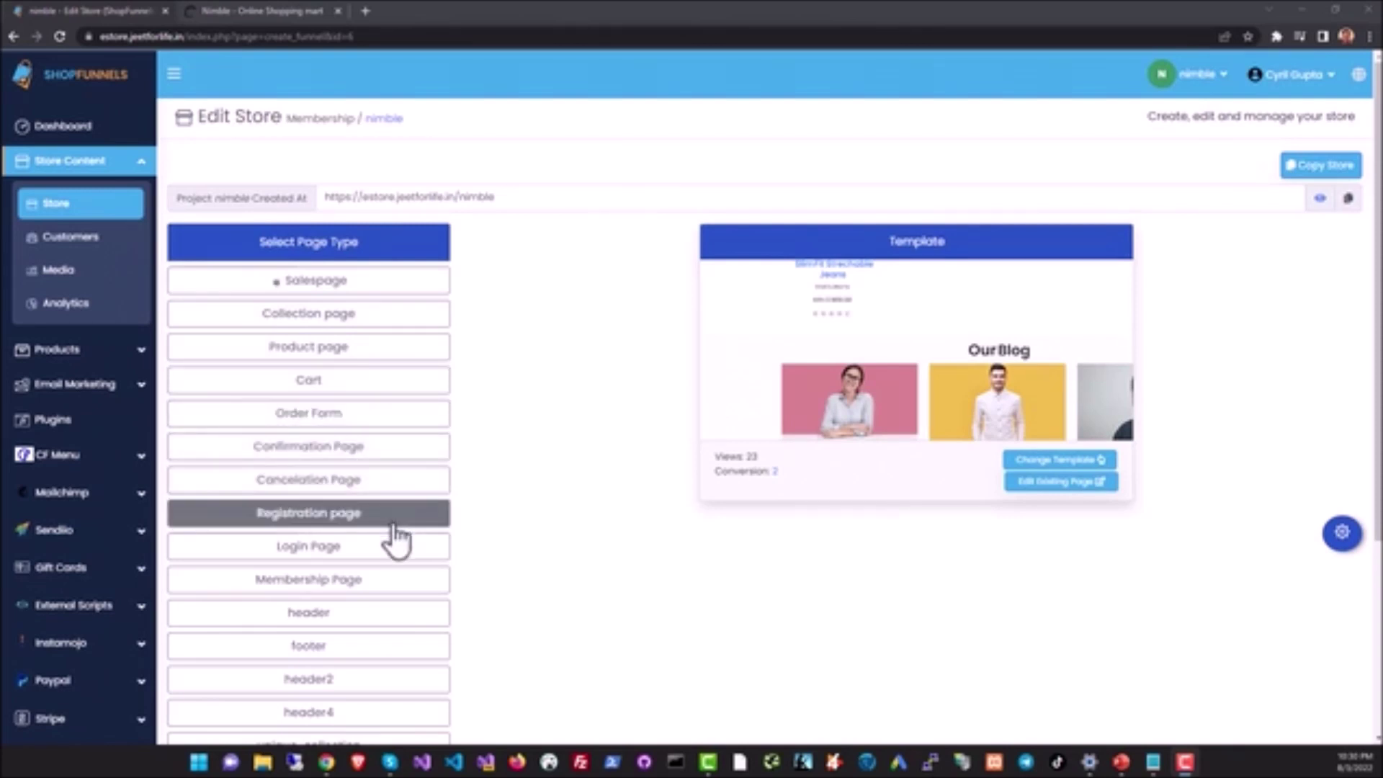
scroll(384, 565, down, 1)
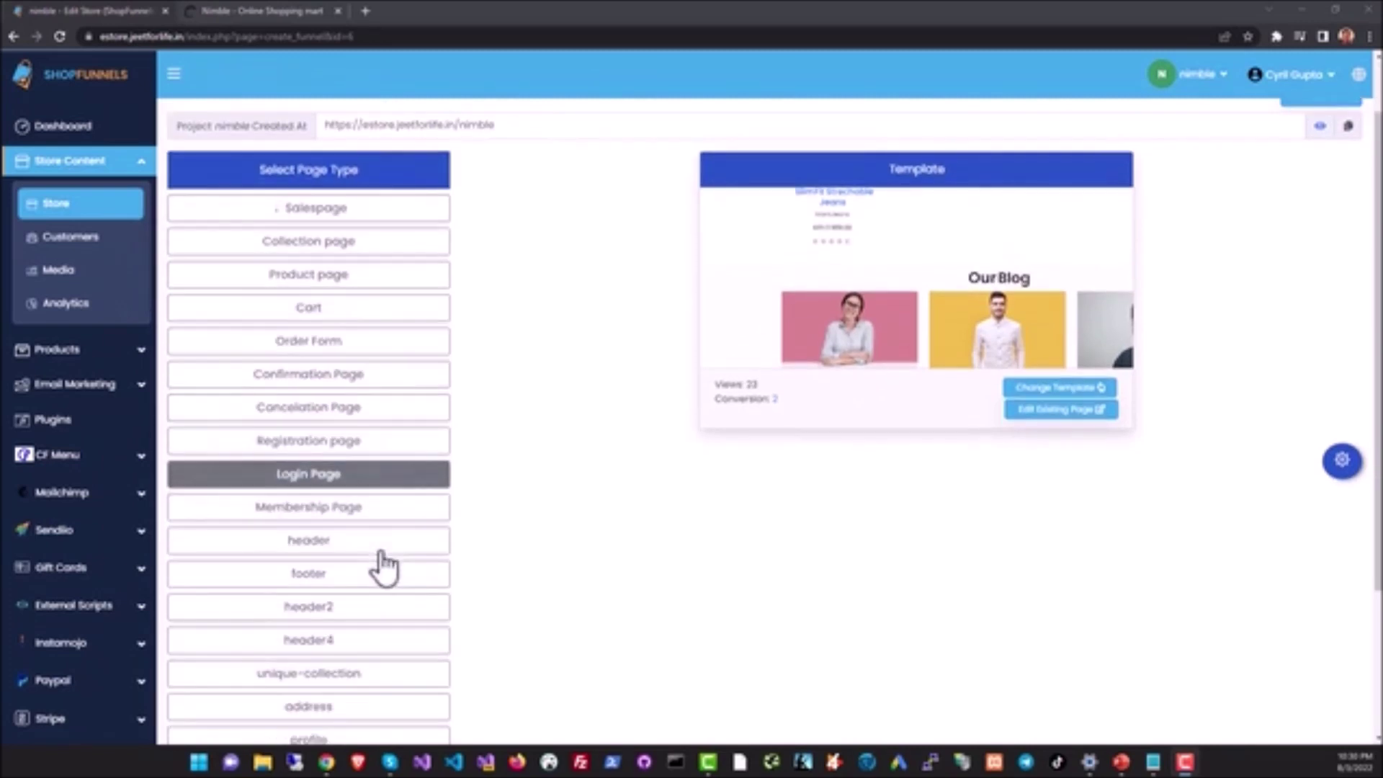
scroll(386, 550, down, 2)
scroll(386, 550, up, 3)
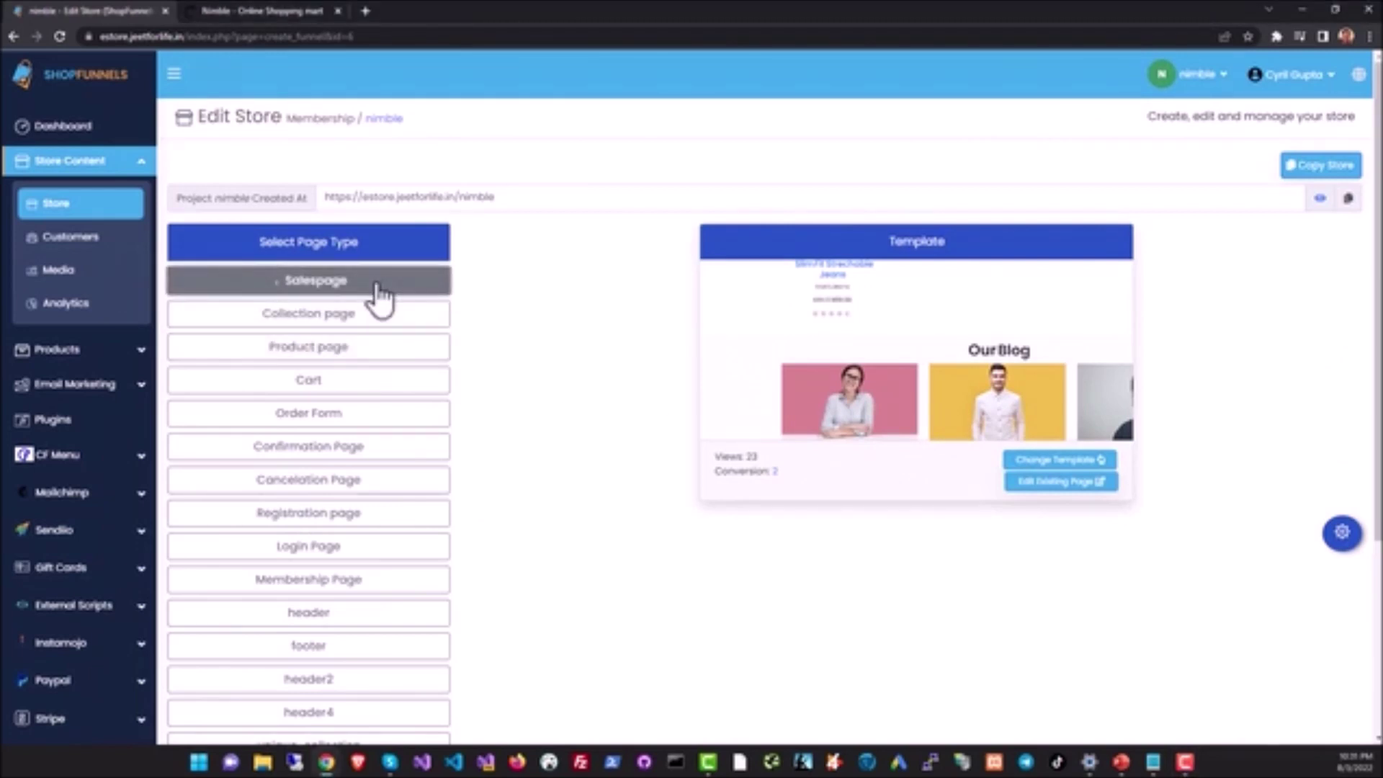
- Open the template chooser for the nimble store's Salespage and look through the available Sales templates
click(1067, 462)
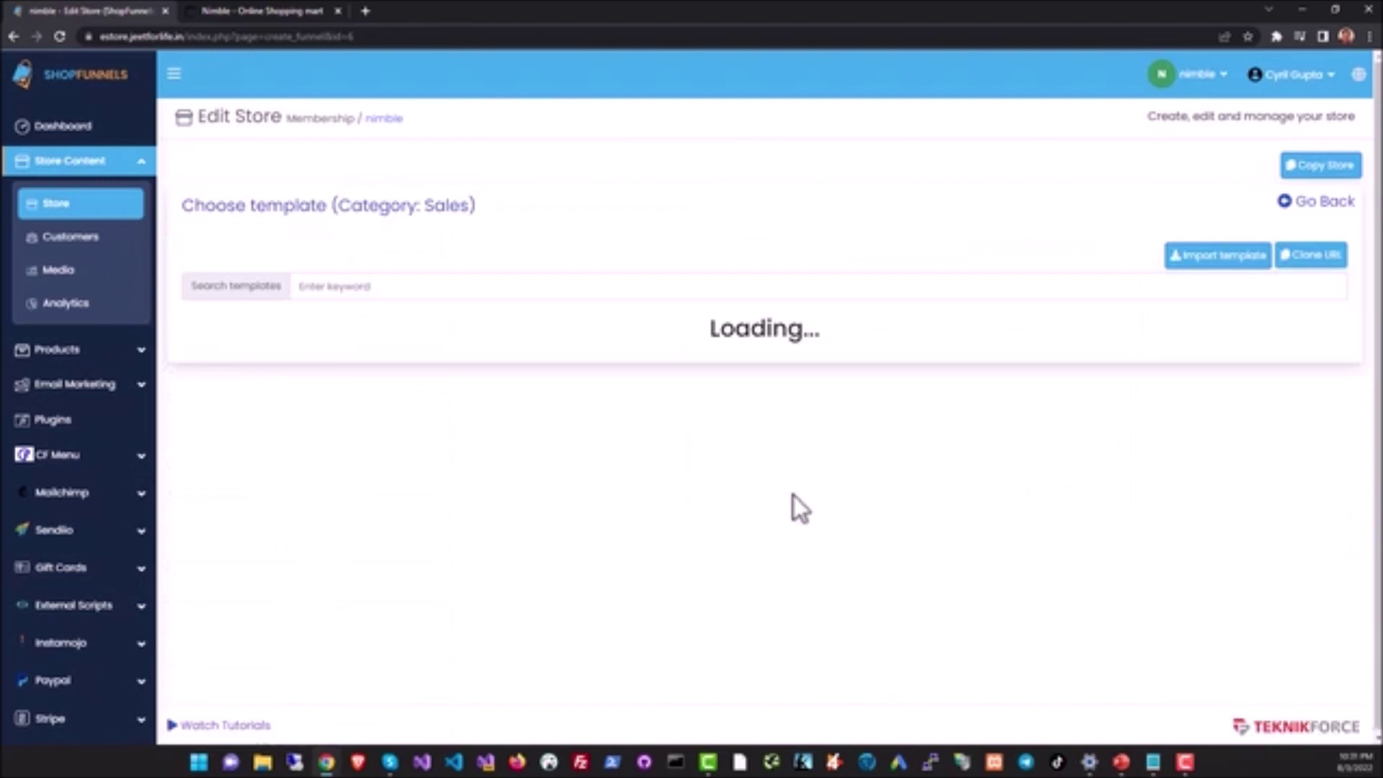
scroll(423, 469, down, 5)
scroll(896, 522, down, 14)
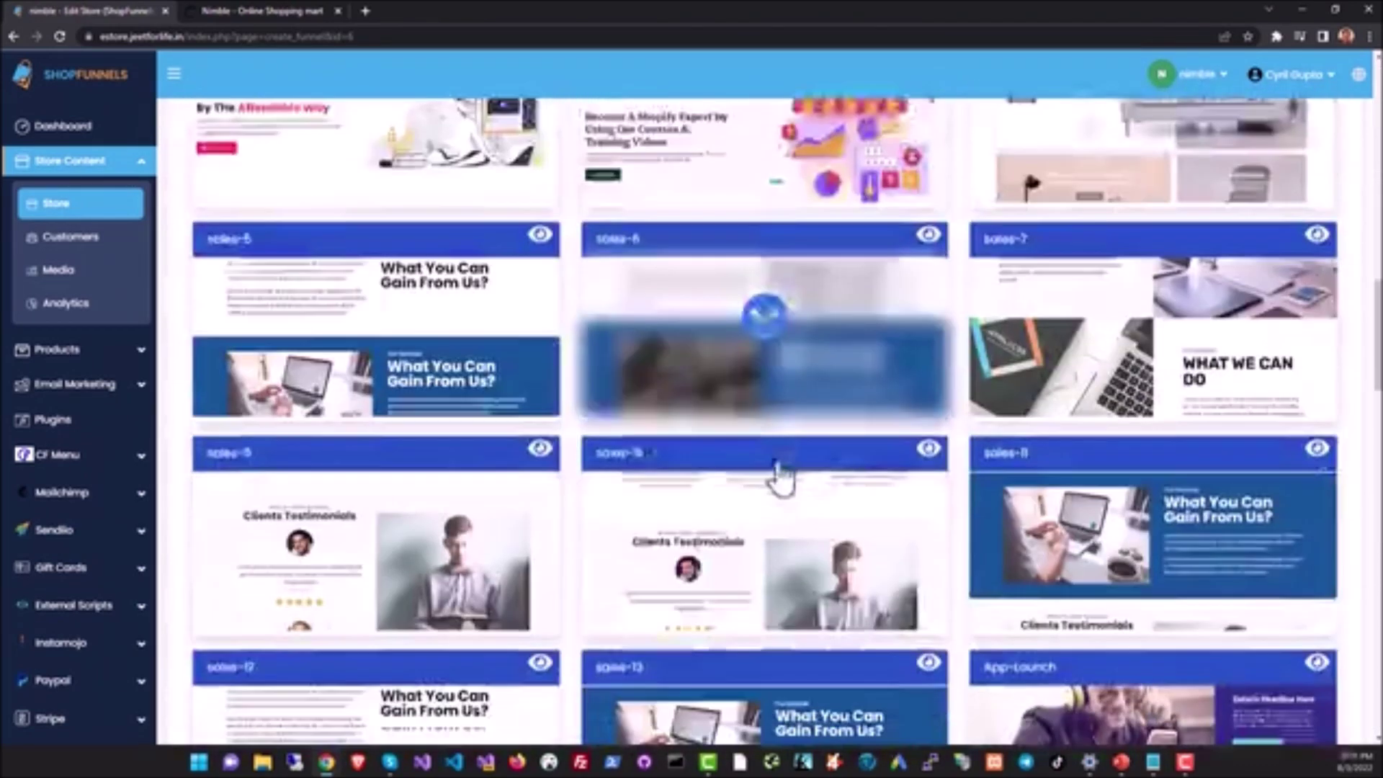
scroll(778, 468, up, 14)
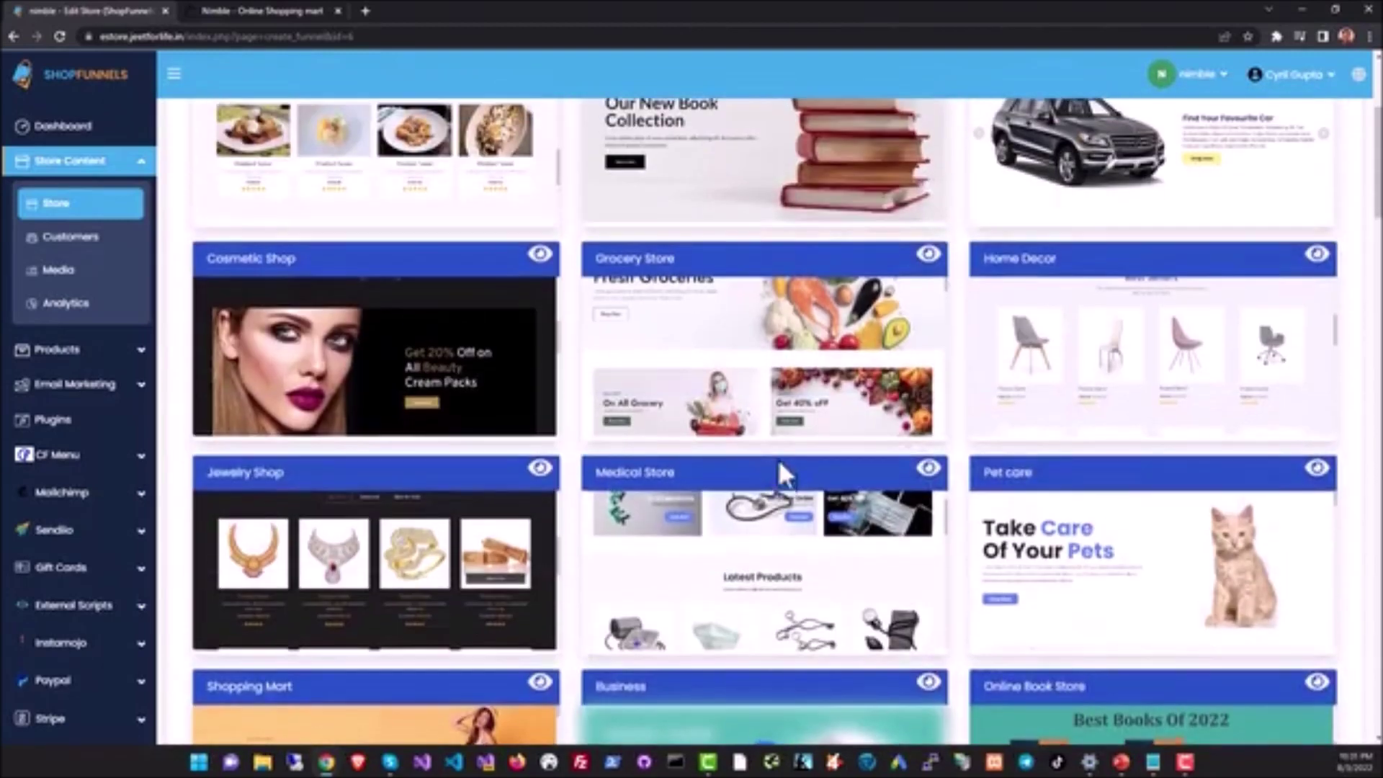
scroll(778, 469, up, 4)
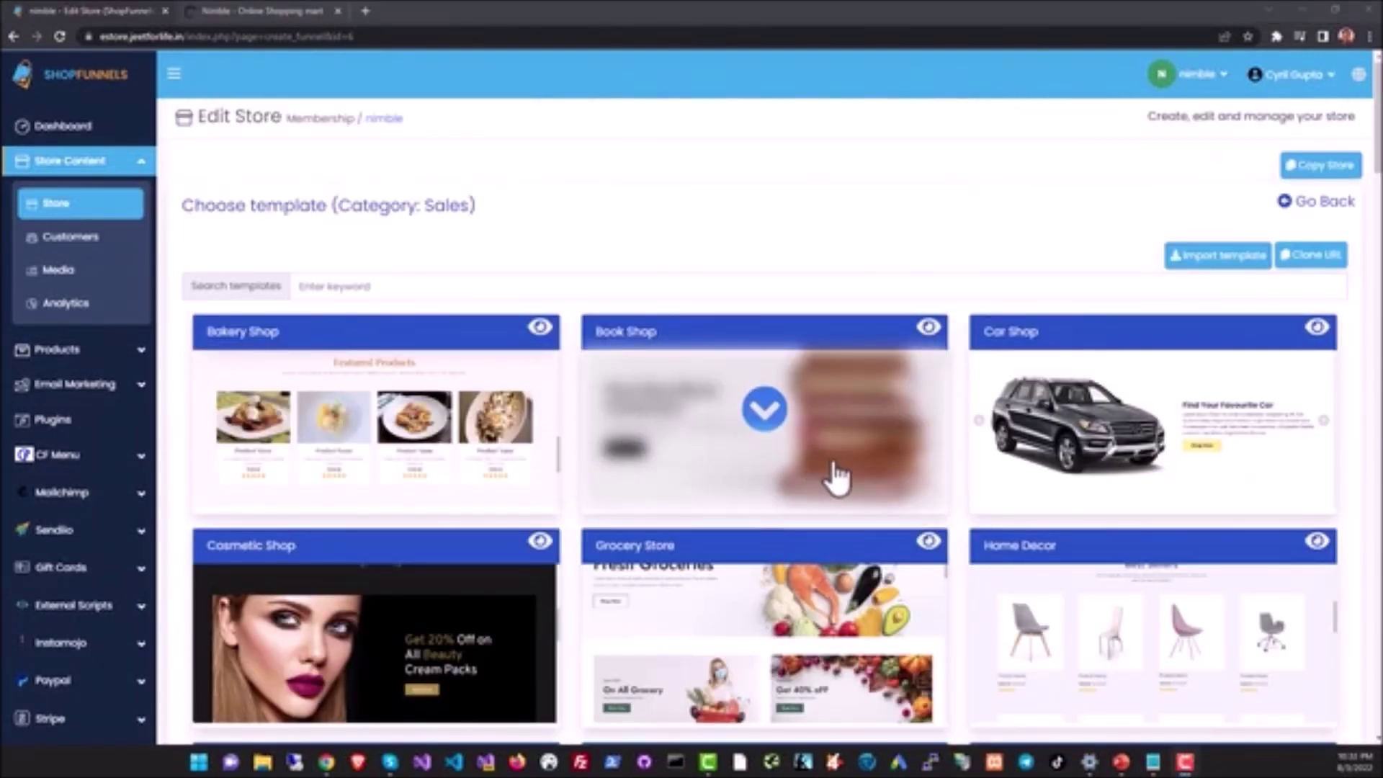
scroll(836, 479, down, 2)
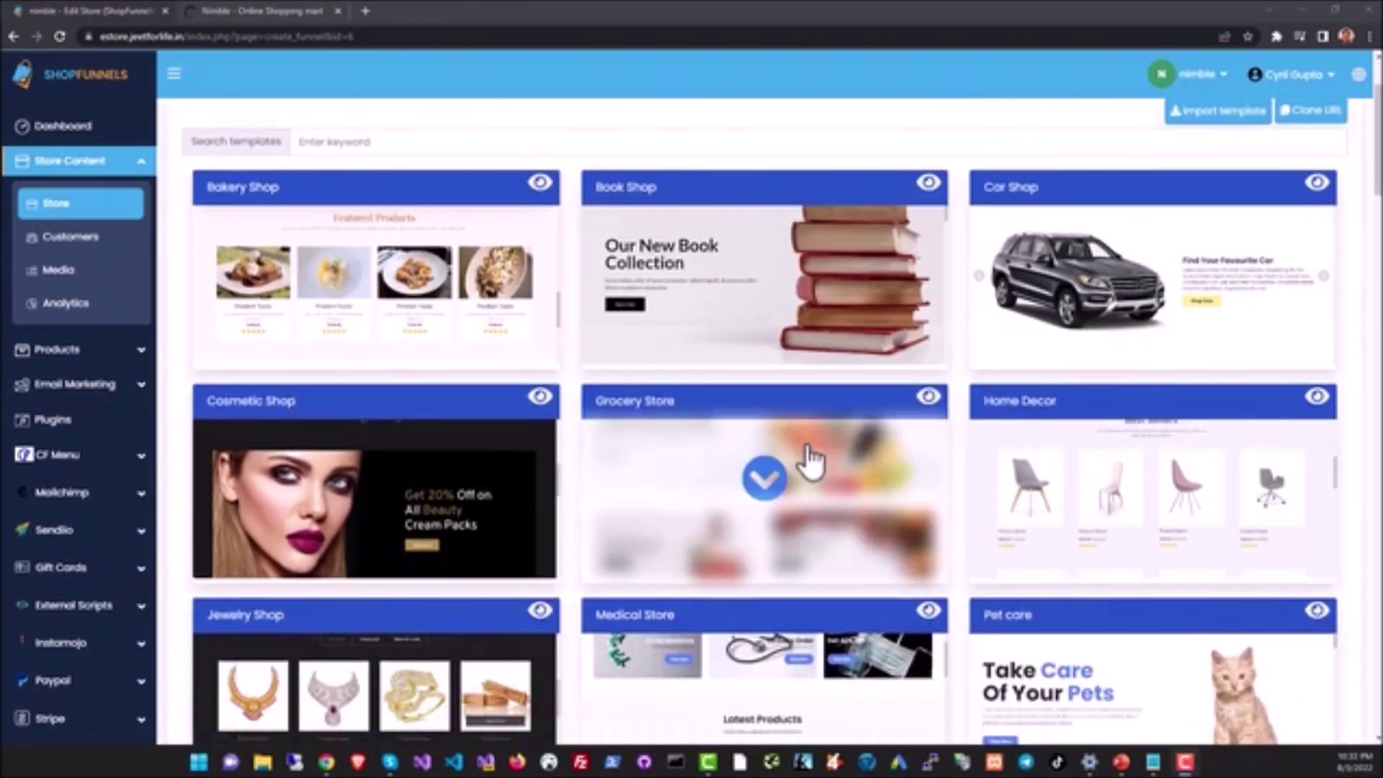
scroll(811, 461, up, 1)
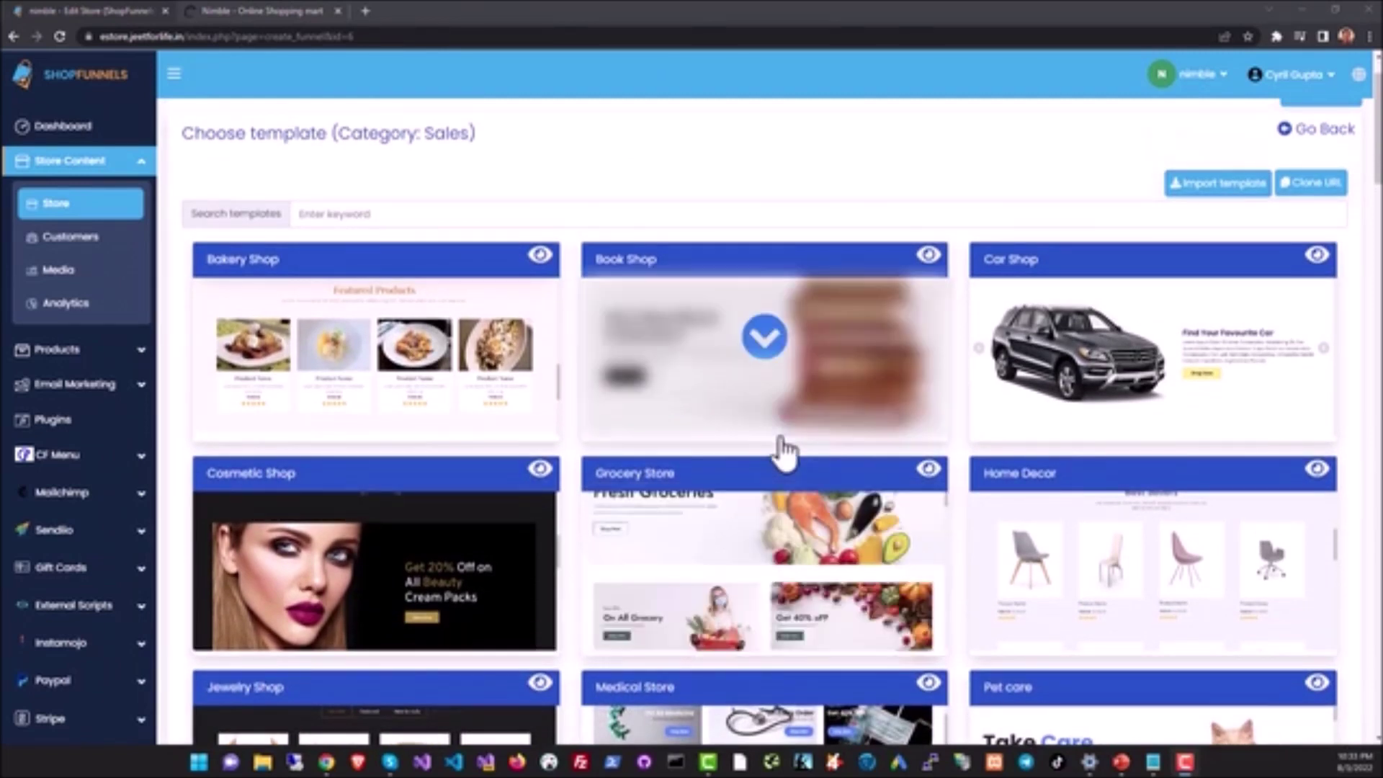
scroll(756, 465, up, 1)
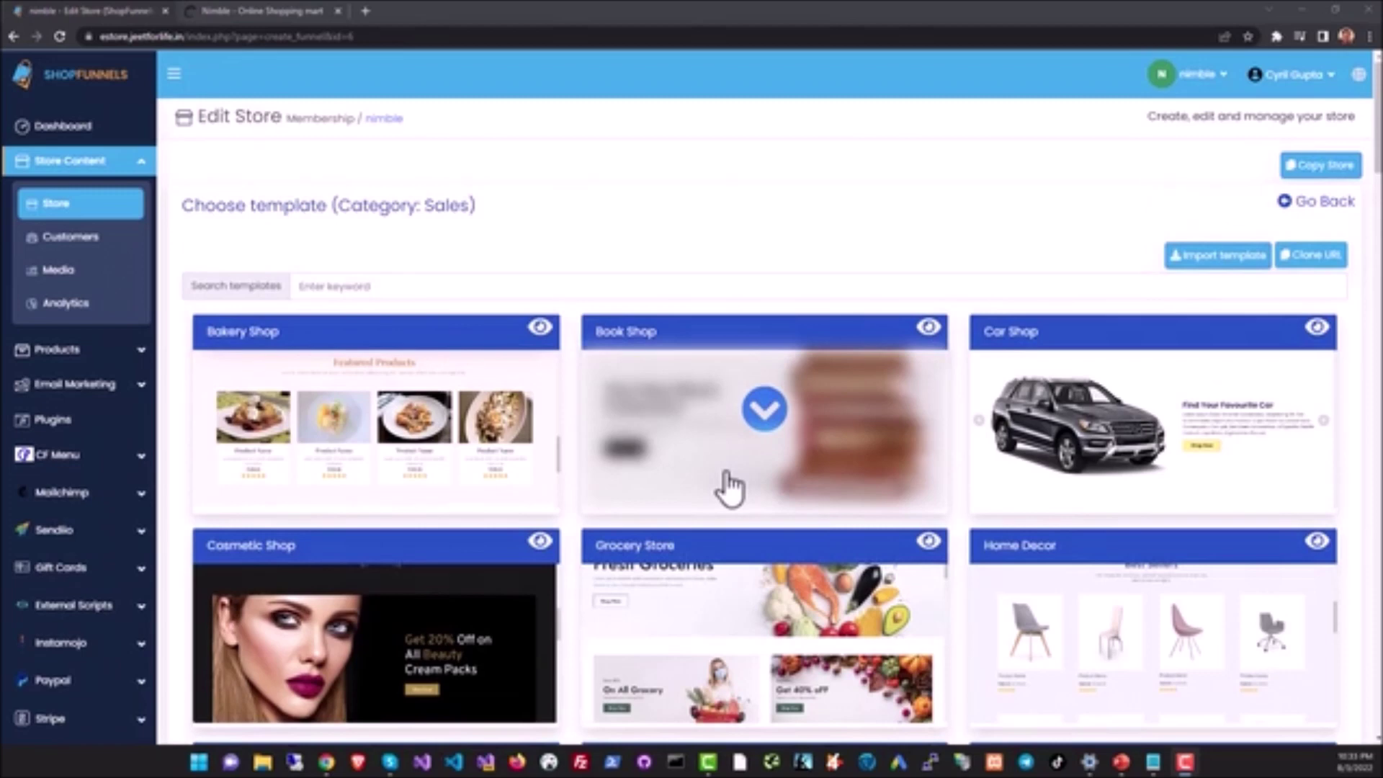
scroll(728, 489, down, 1)
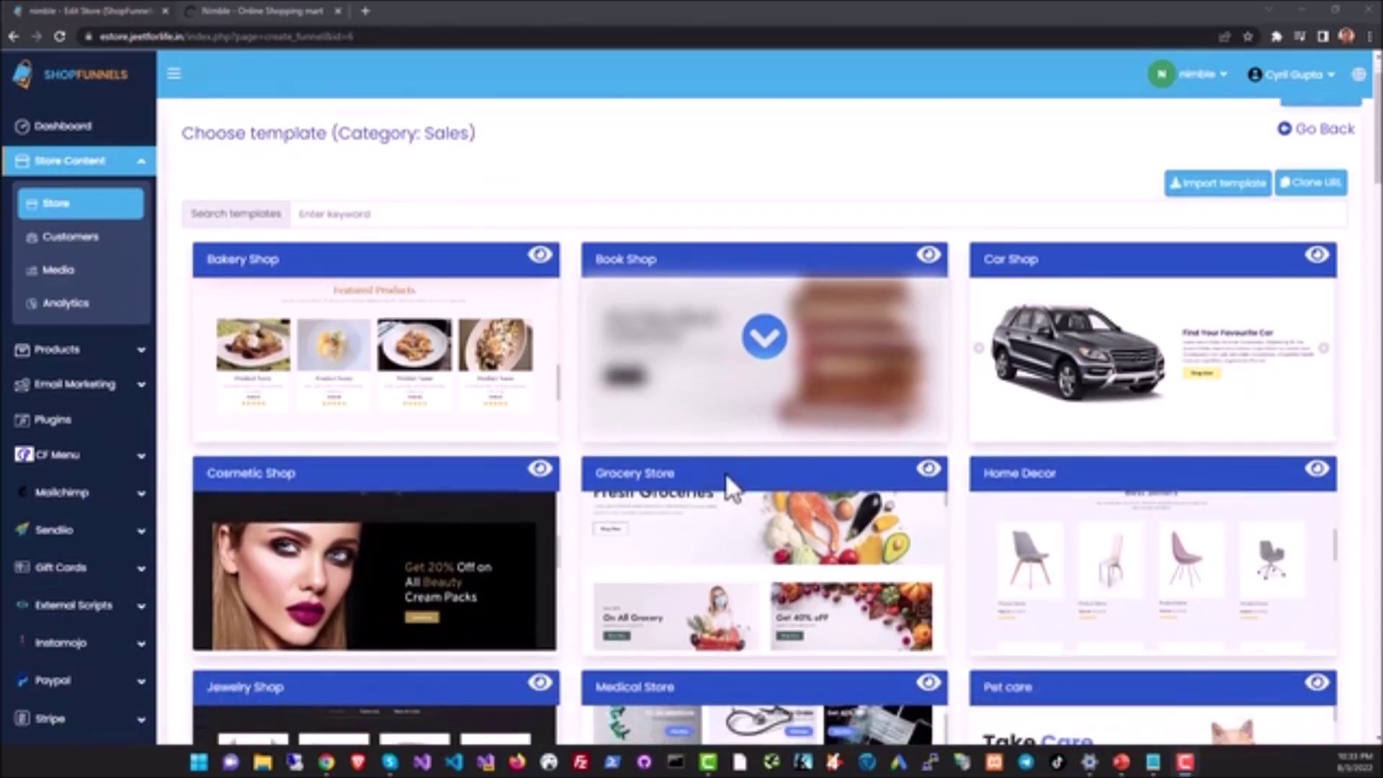
scroll(771, 497, up, 1)
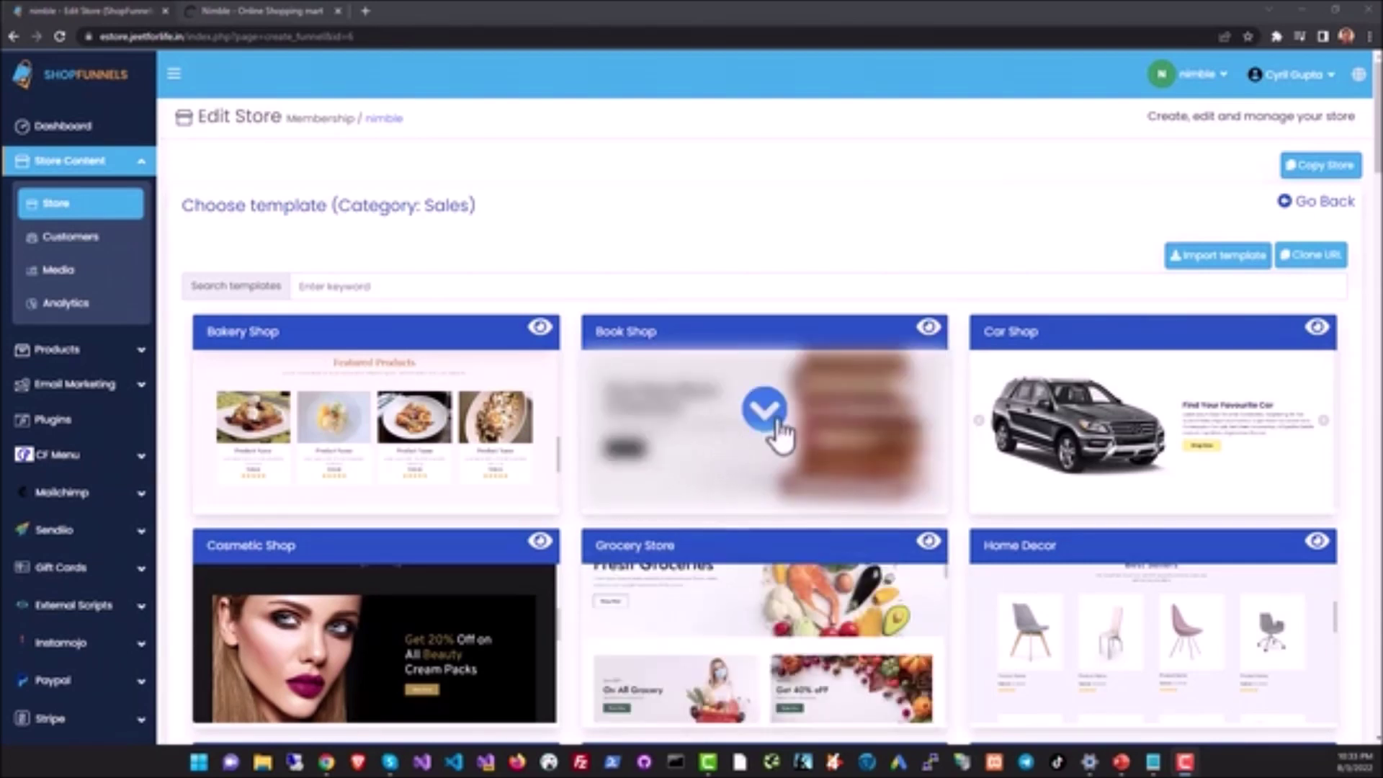
- Apply the Book Shop template to the Salespage and open the page in the page editor
click(773, 419)
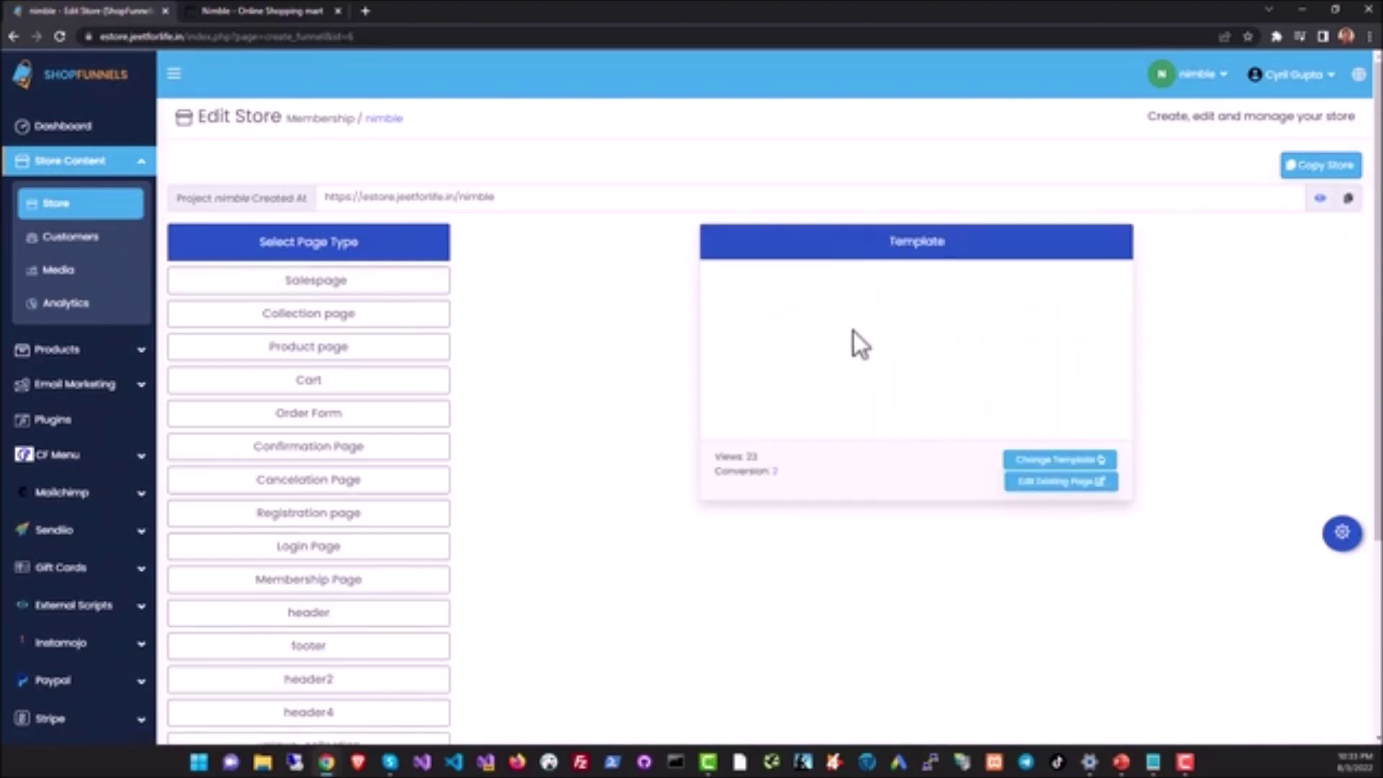
click(1061, 482)
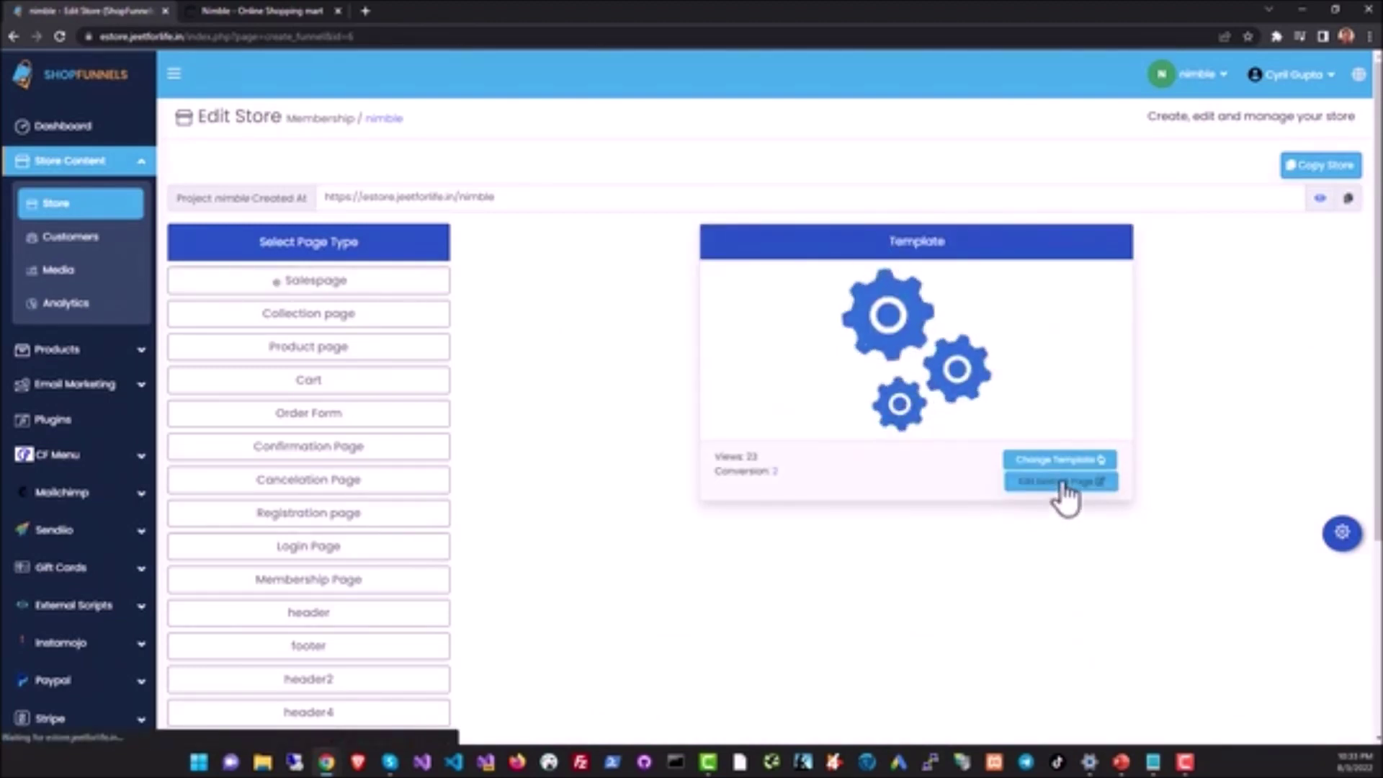
click(1062, 483)
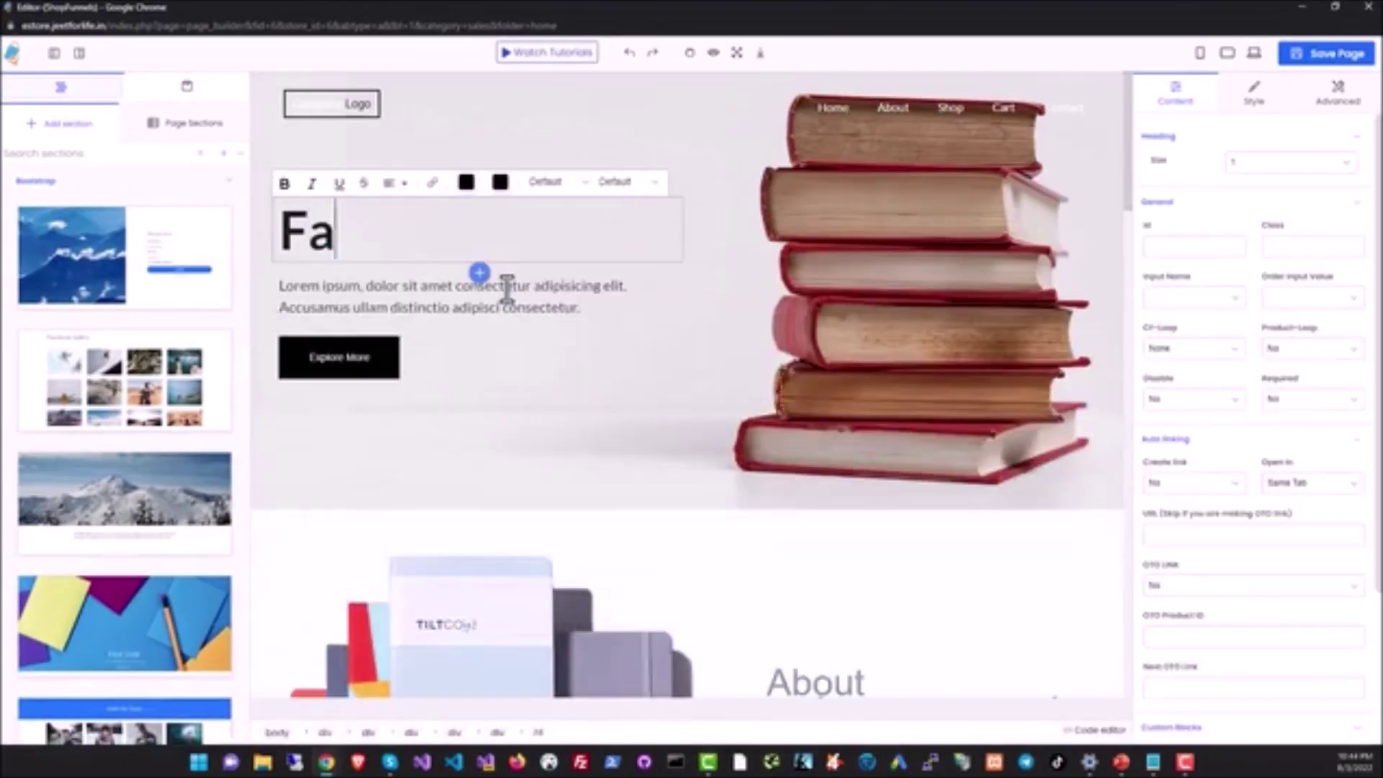
- Change the hero heading to "Fantastic books for you" and set its text color to dark blue
text(ntastic books for you)
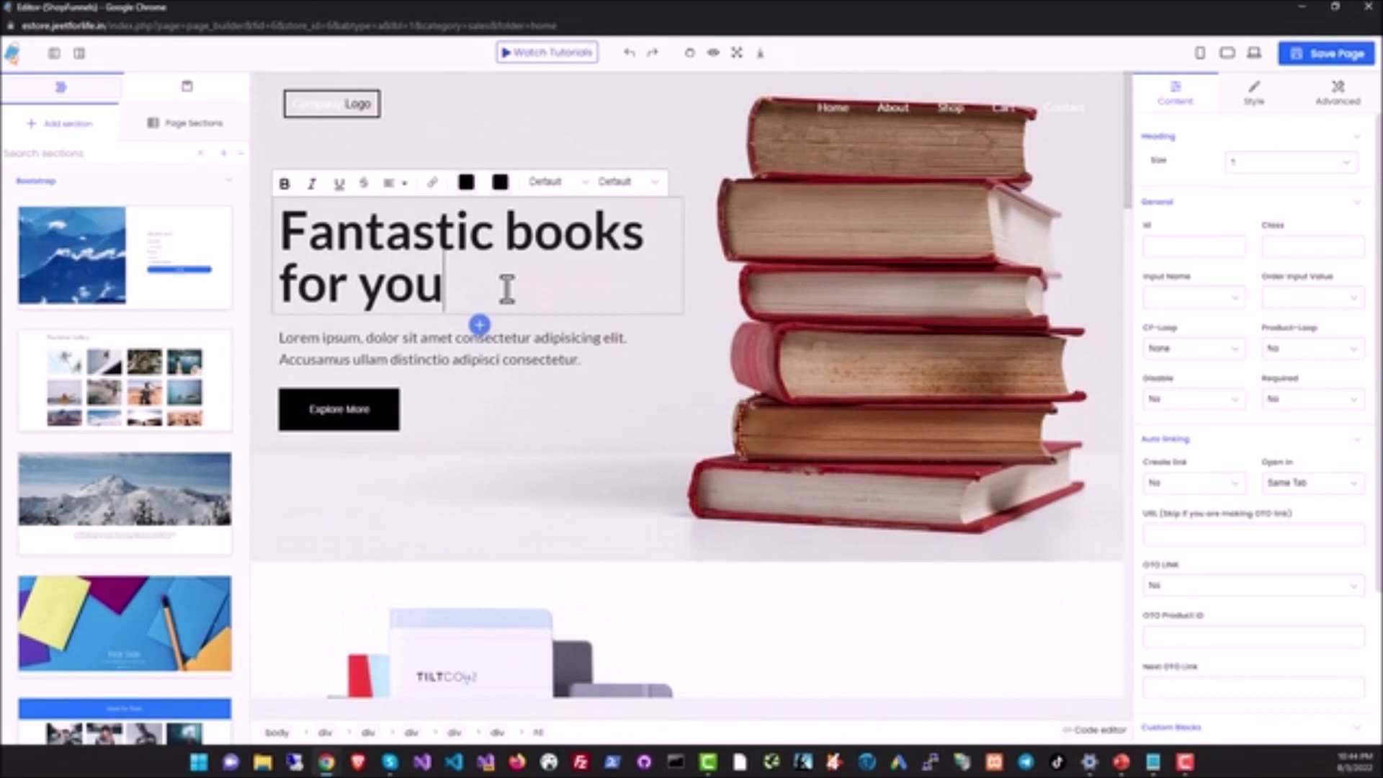
click(562, 414)
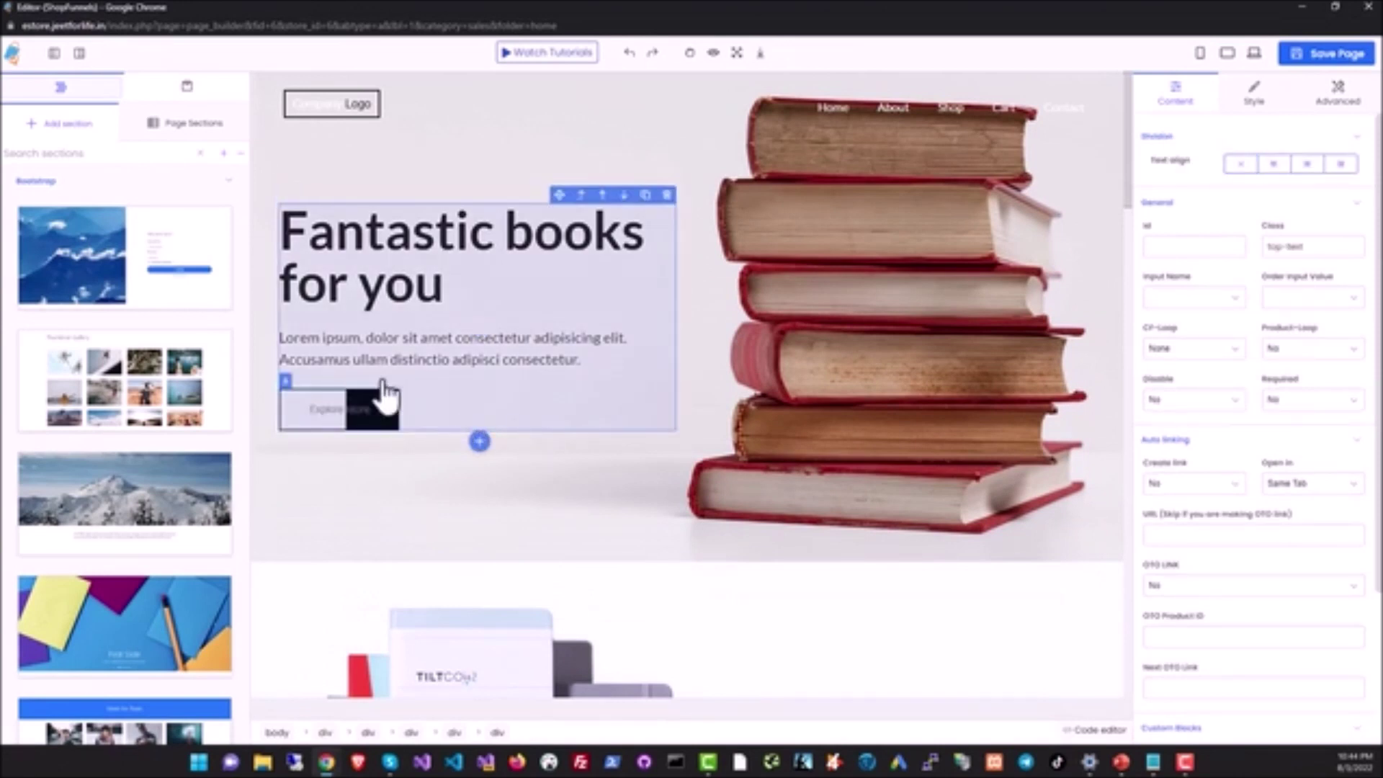
click(1272, 520)
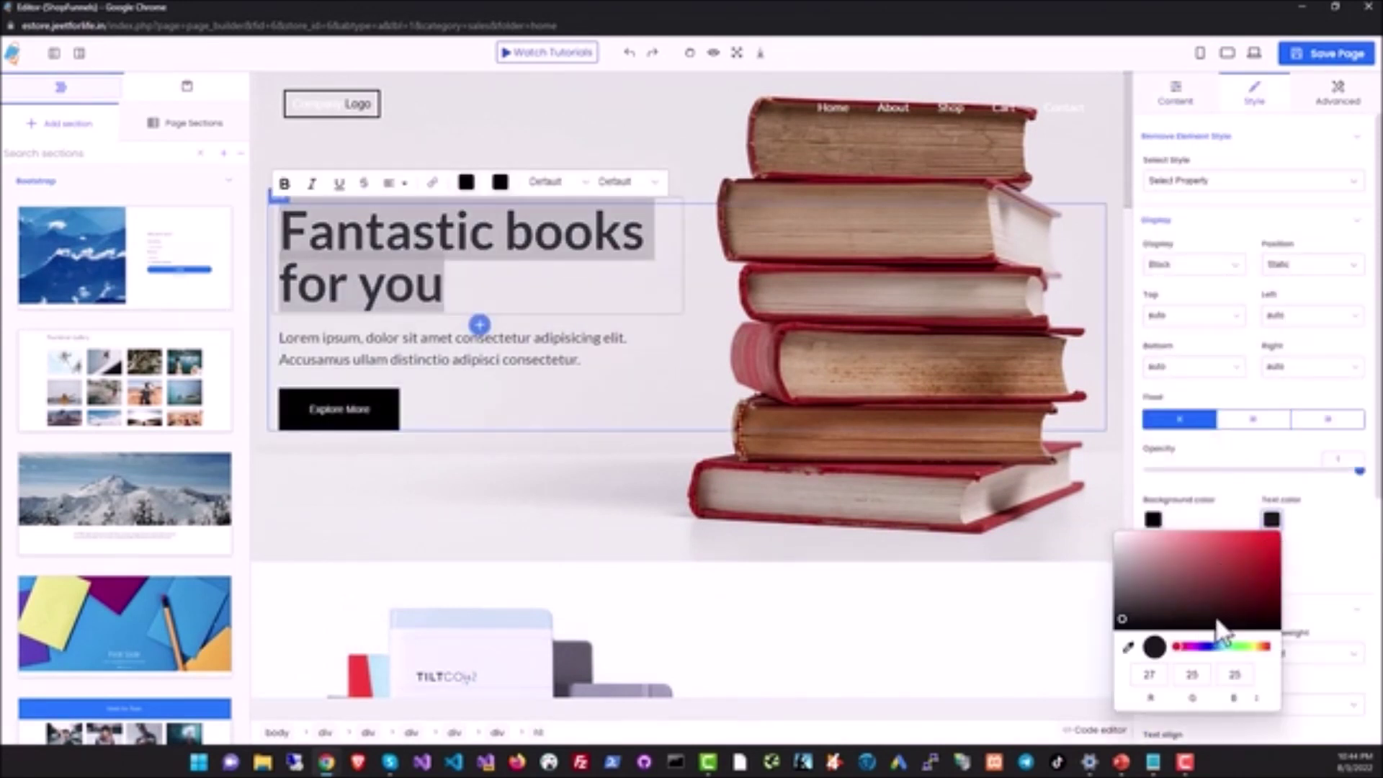
click(370, 223)
- Look through the editor's components, including the form elements, Widgets, Product Variables and Collection Variables
click(183, 88)
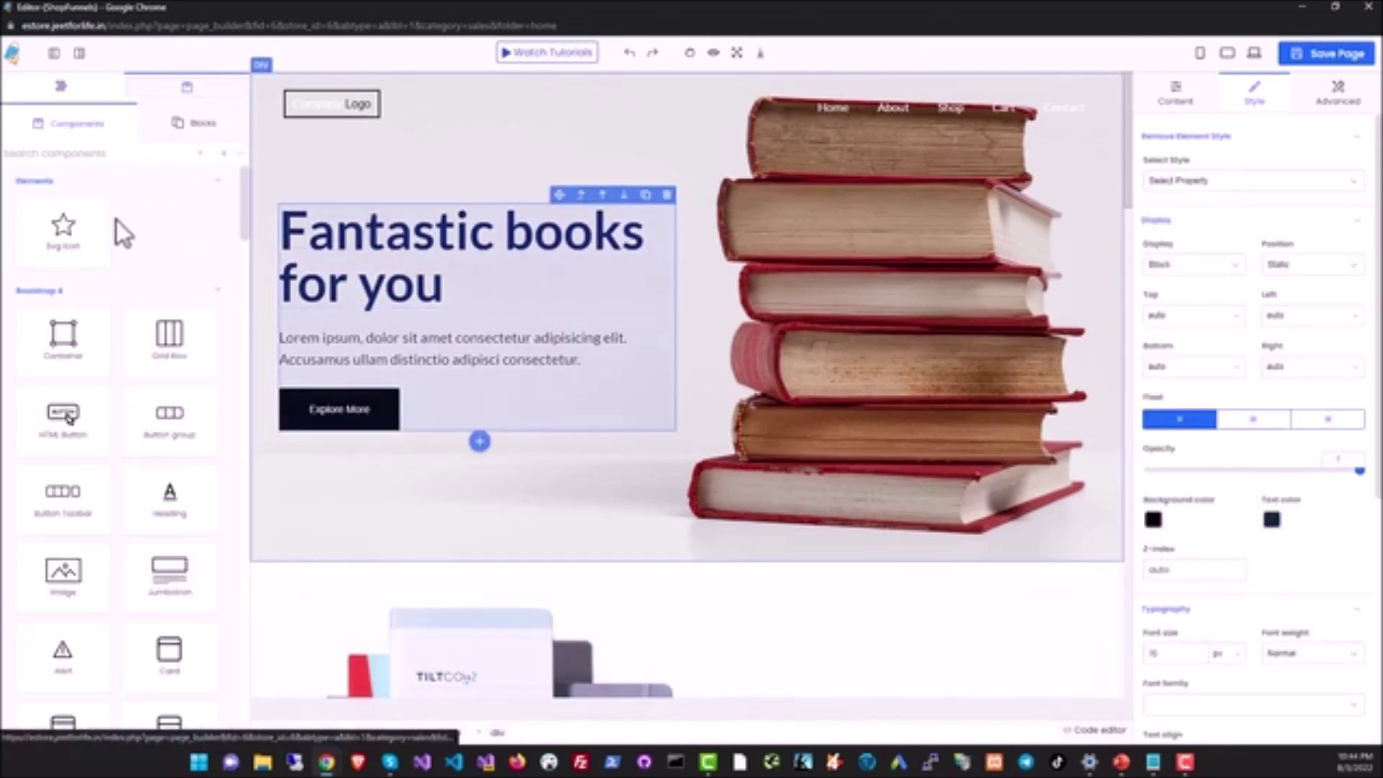
scroll(98, 358, down, 10)
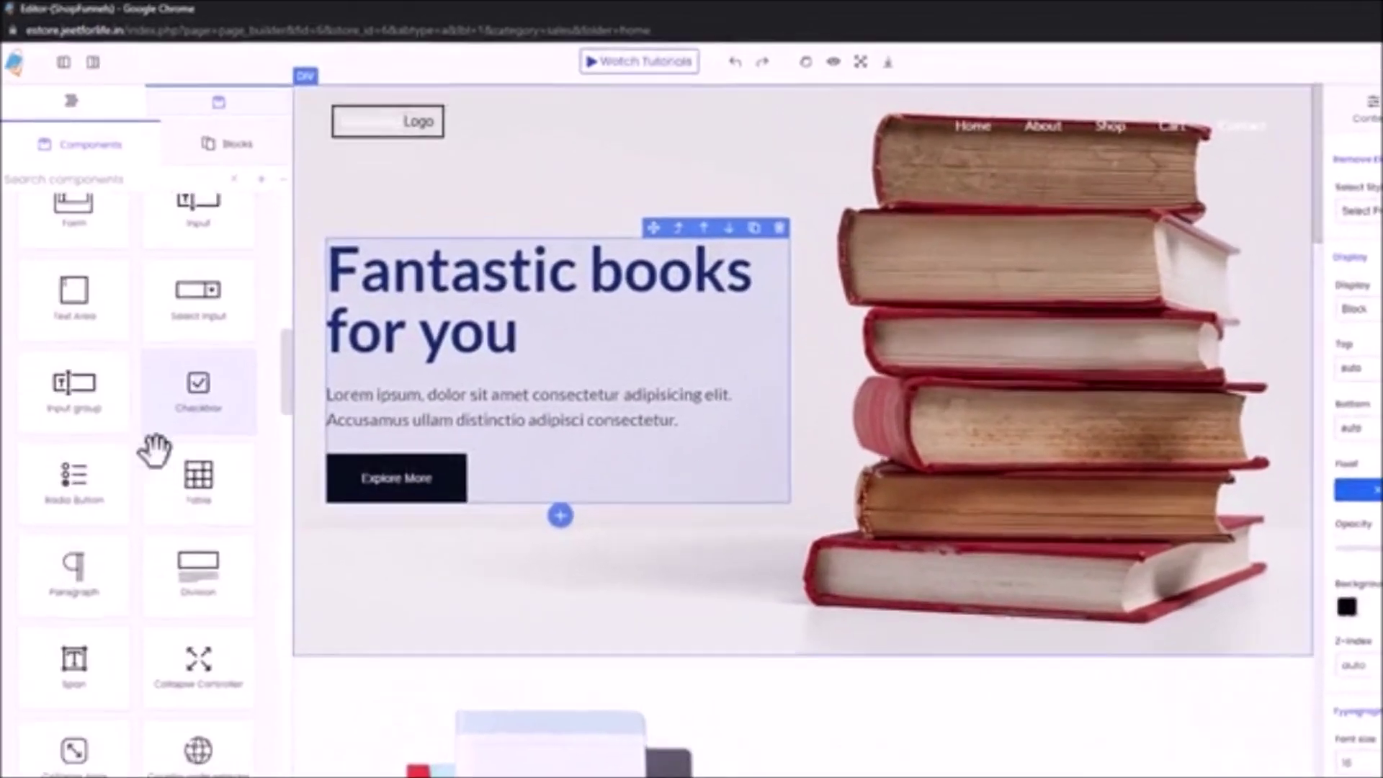
scroll(162, 580, up, 4)
scroll(158, 583, down, 8)
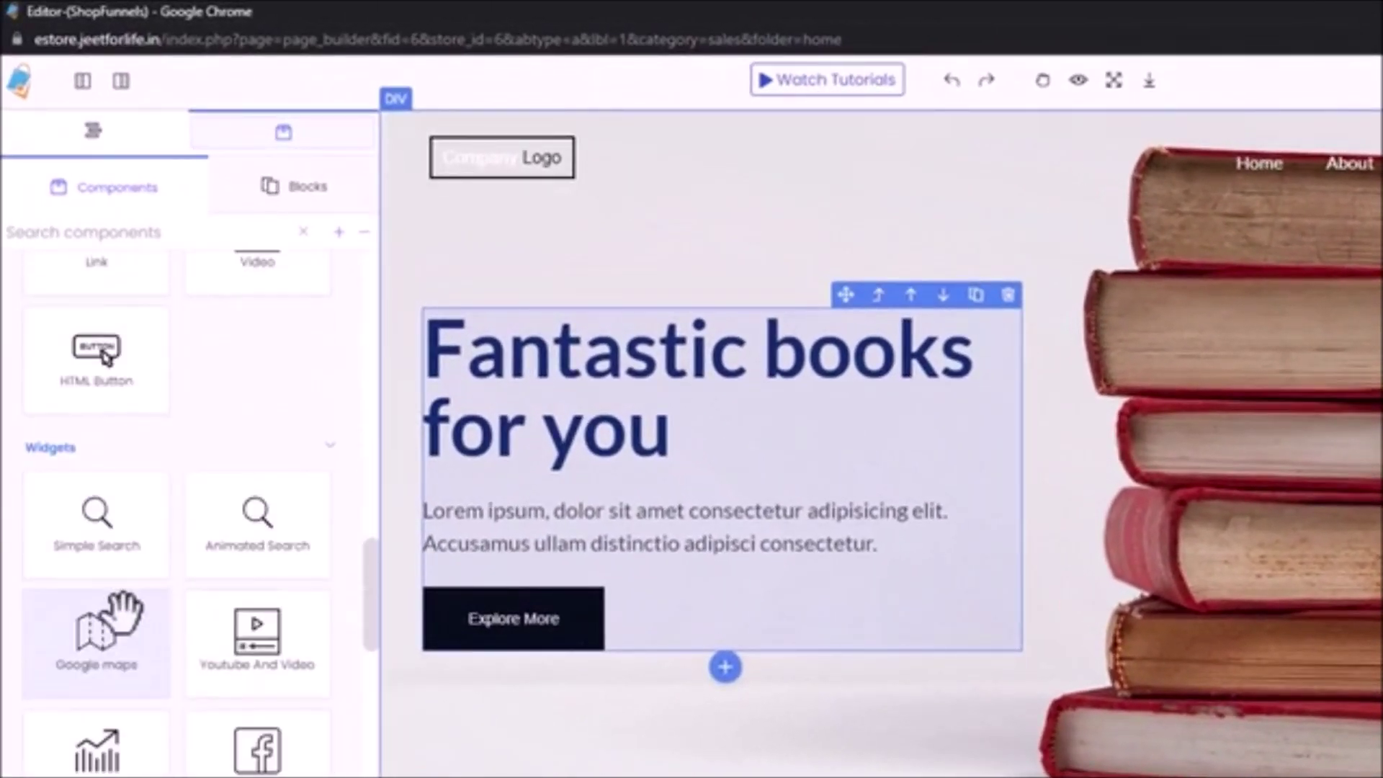
scroll(77, 559, down, 8)
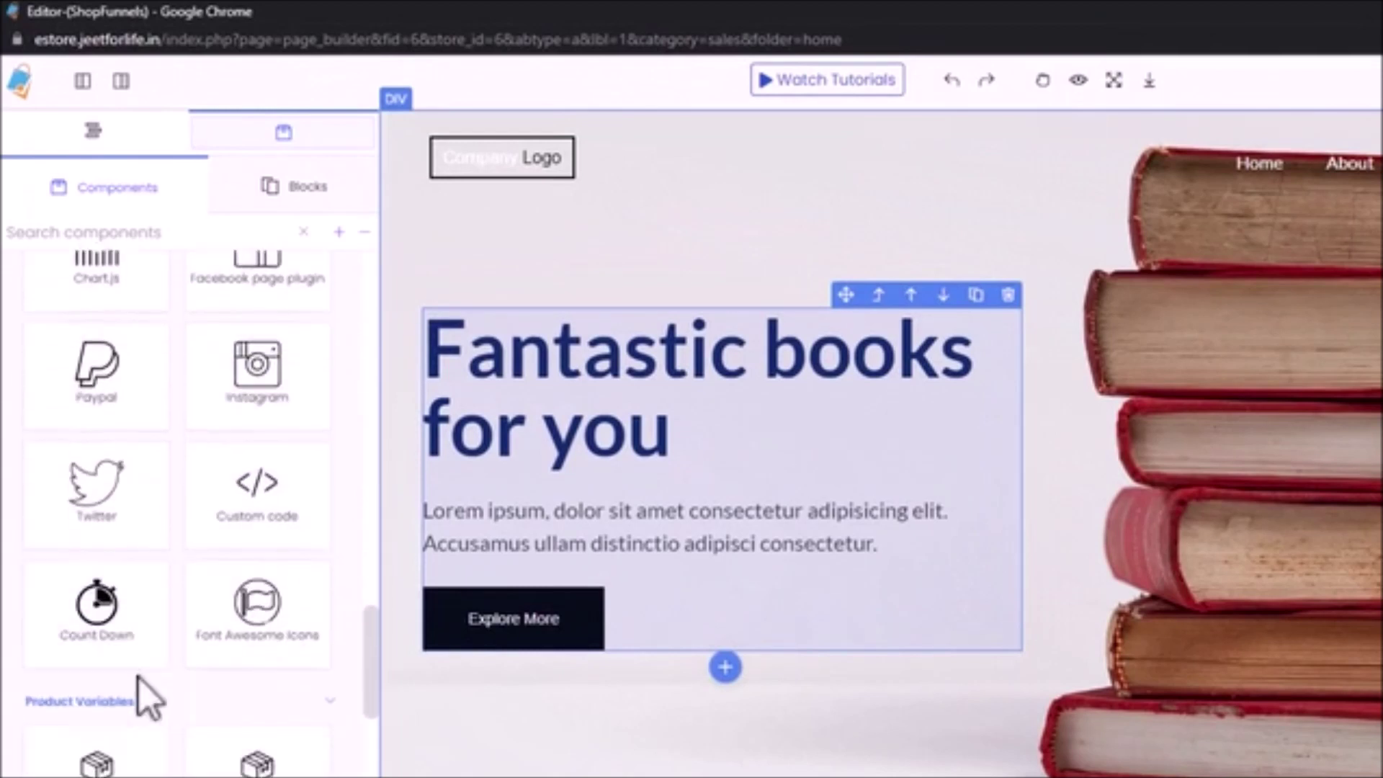
scroll(245, 713, down, 5)
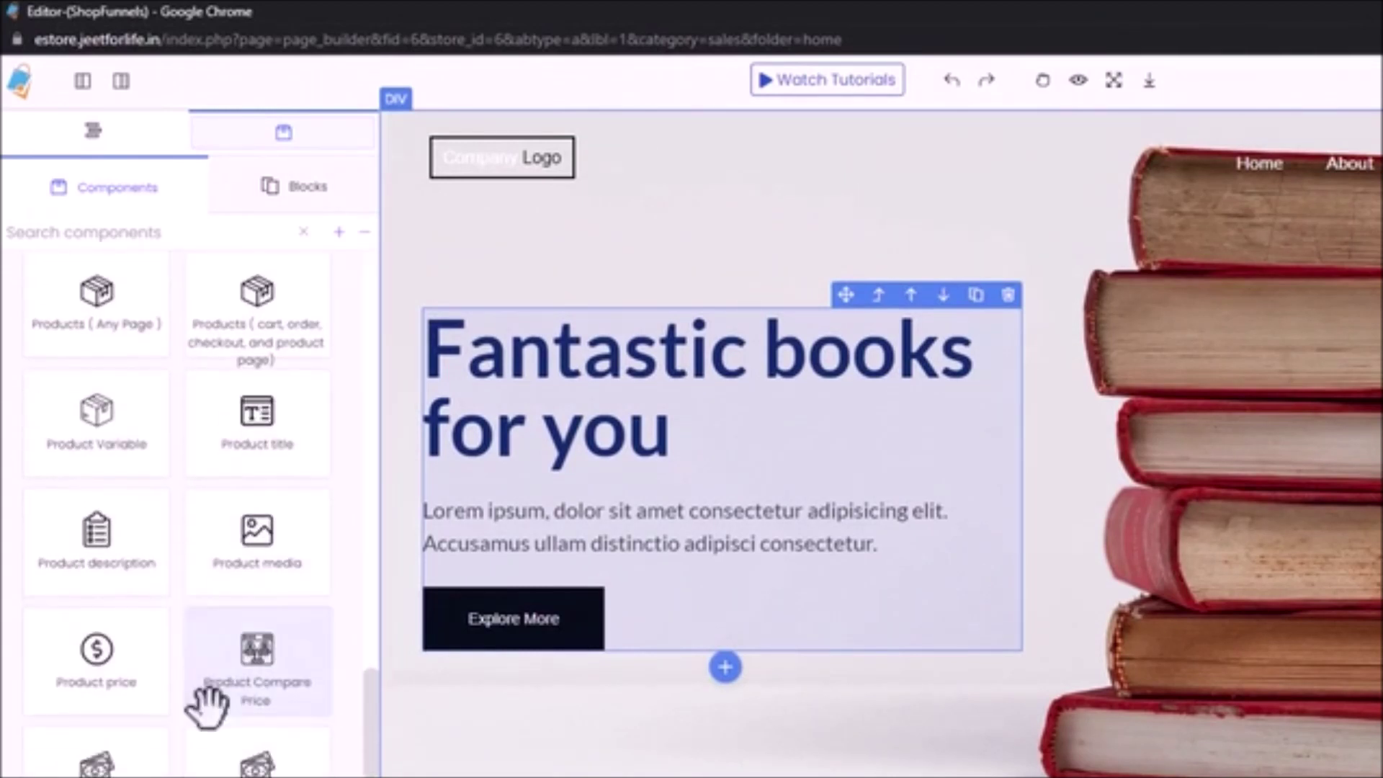
scroll(378, 757, down, 8)
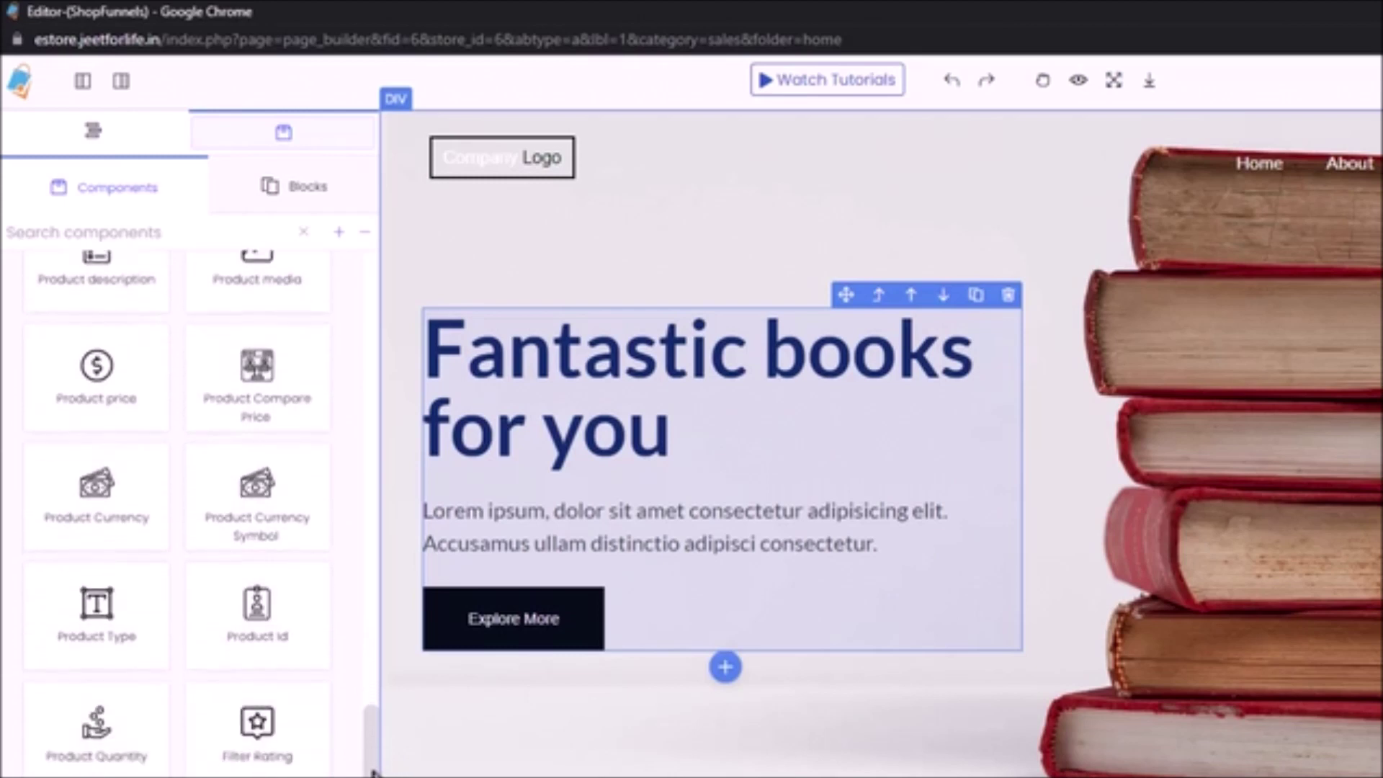
scroll(176, 504, down, 12)
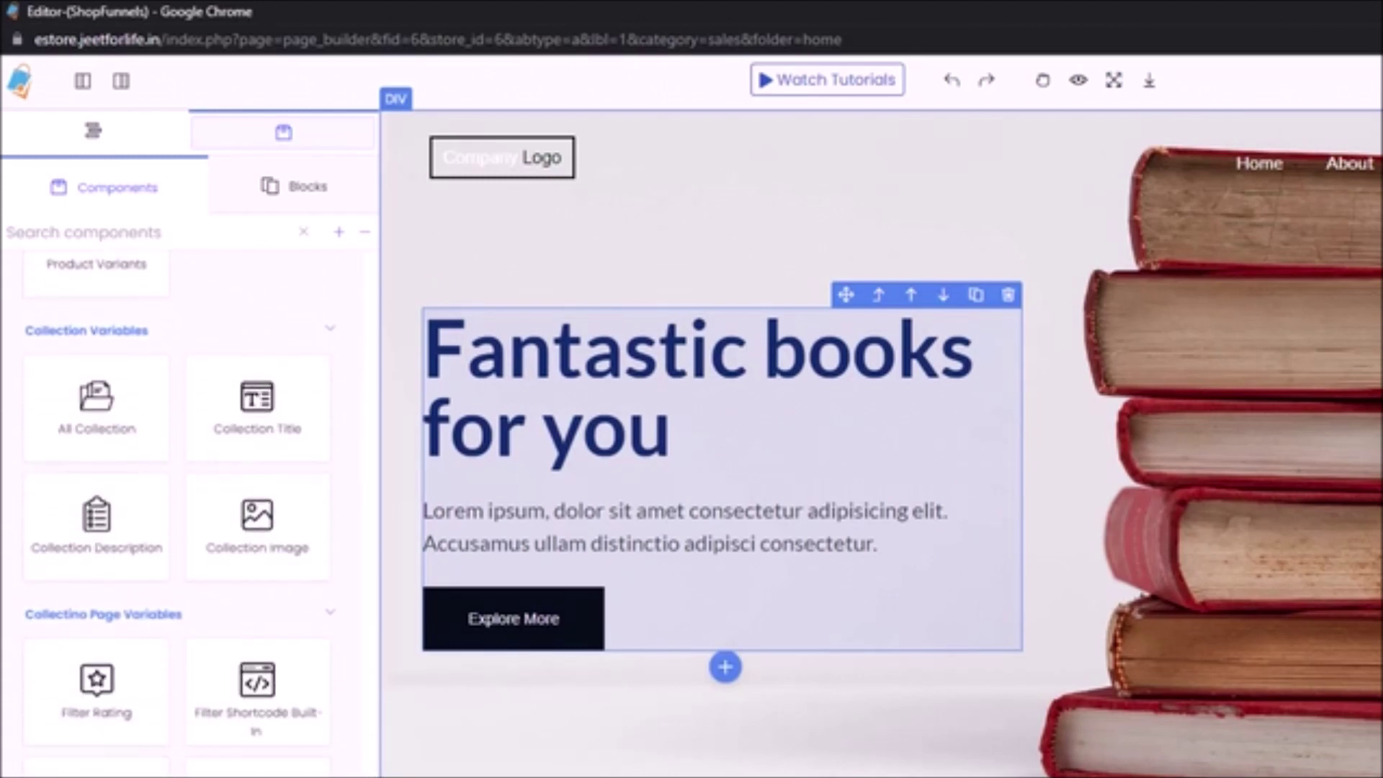
scroll(176, 504, up, 2)
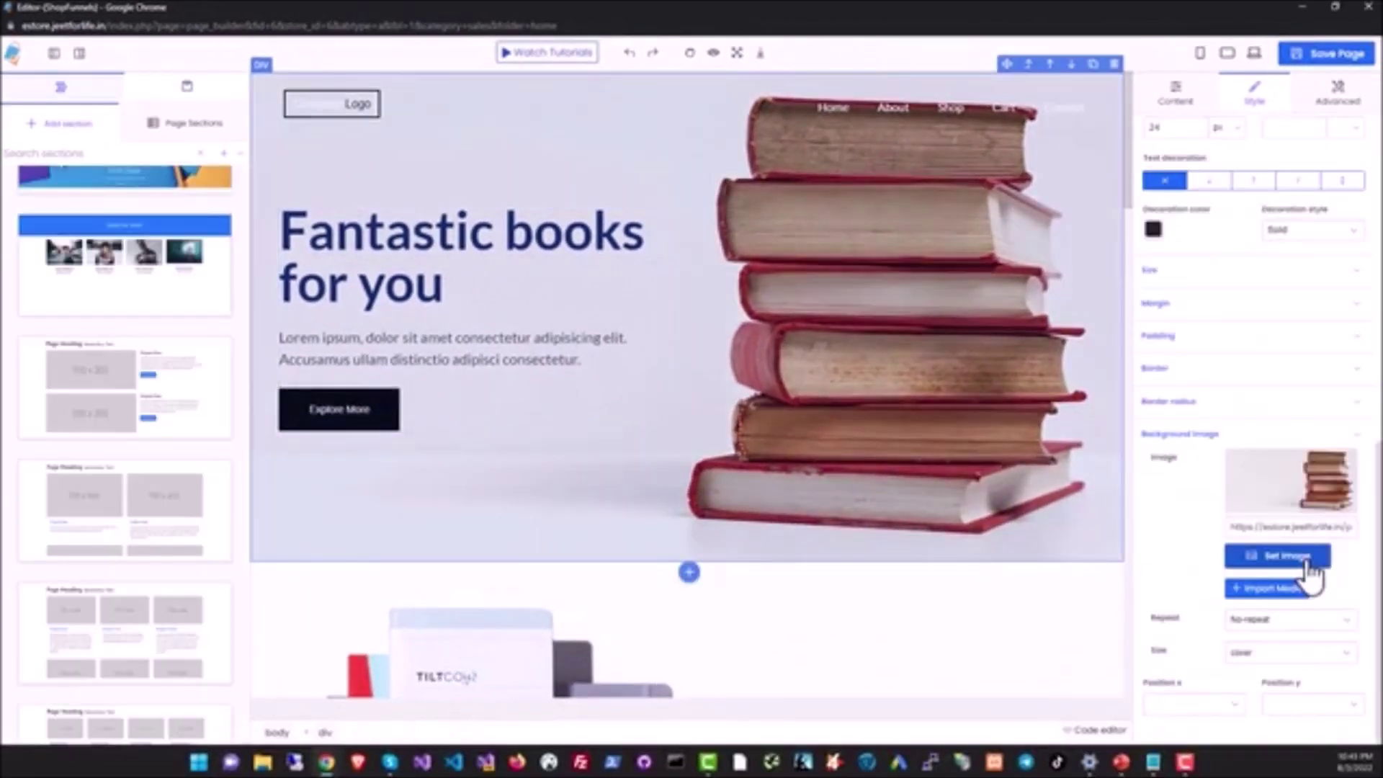
- Replace the hero section's background image with the pink starry sky over snowy mountains
click(1307, 566)
click(204, 216)
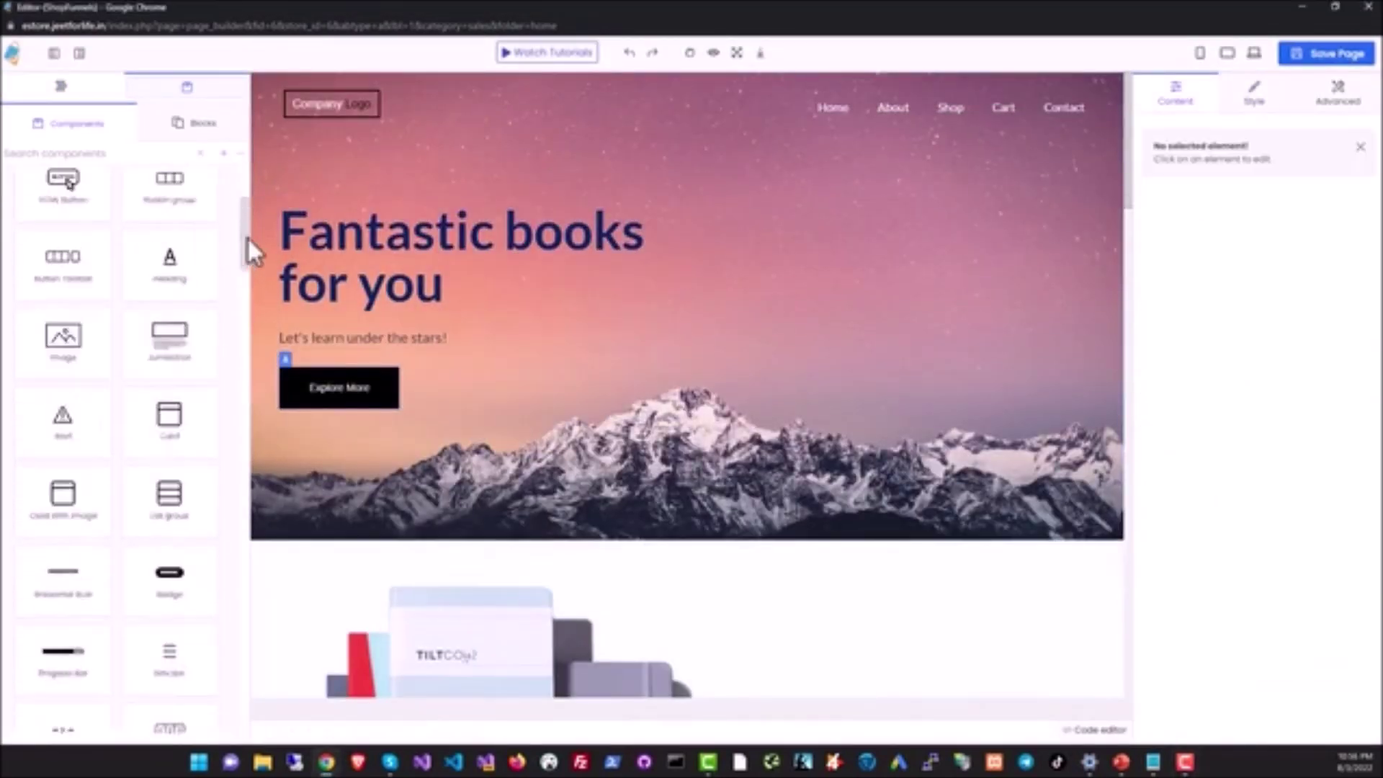
- Look through the editor's ready-made blocks and page sections
drag(248, 236, 210, 145)
click(204, 126)
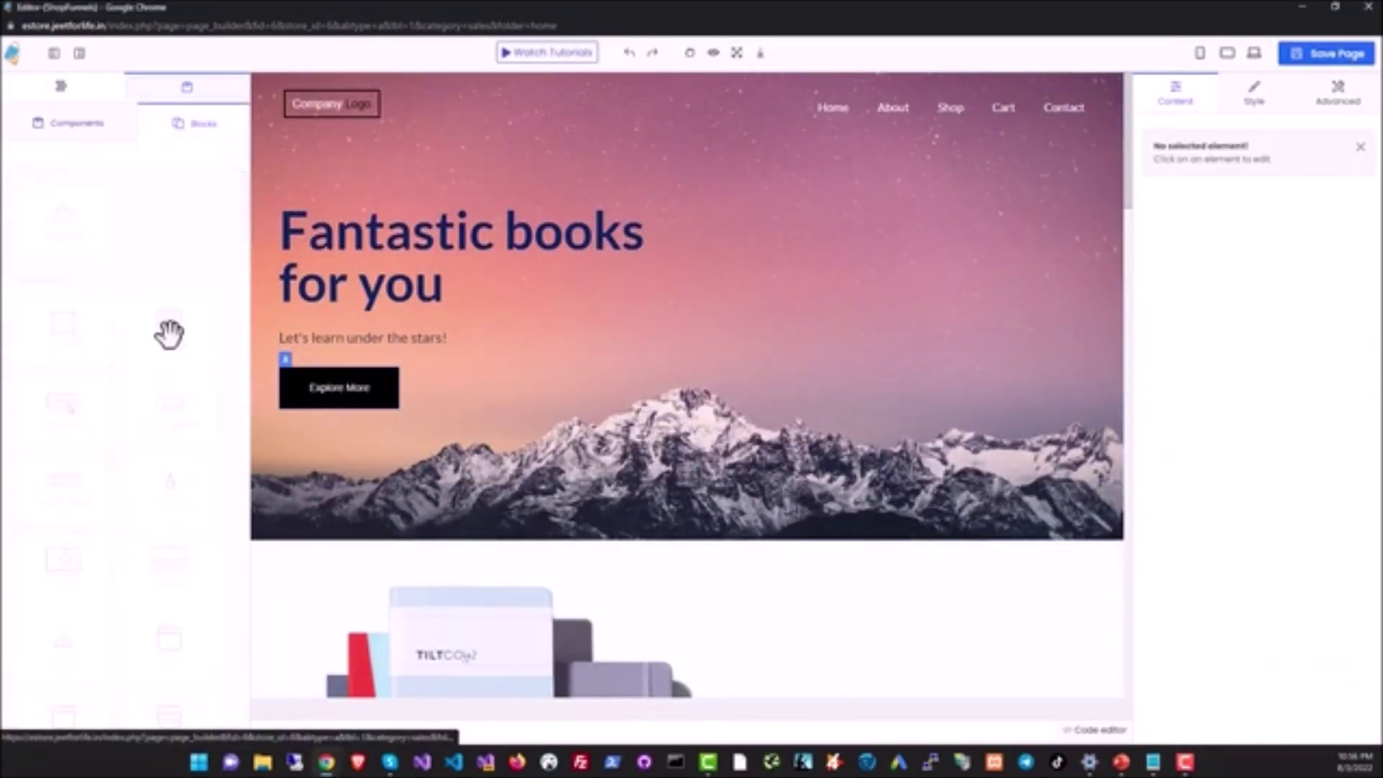
scroll(170, 346, down, 4)
scroll(170, 348, down, 3)
scroll(170, 348, up, 4)
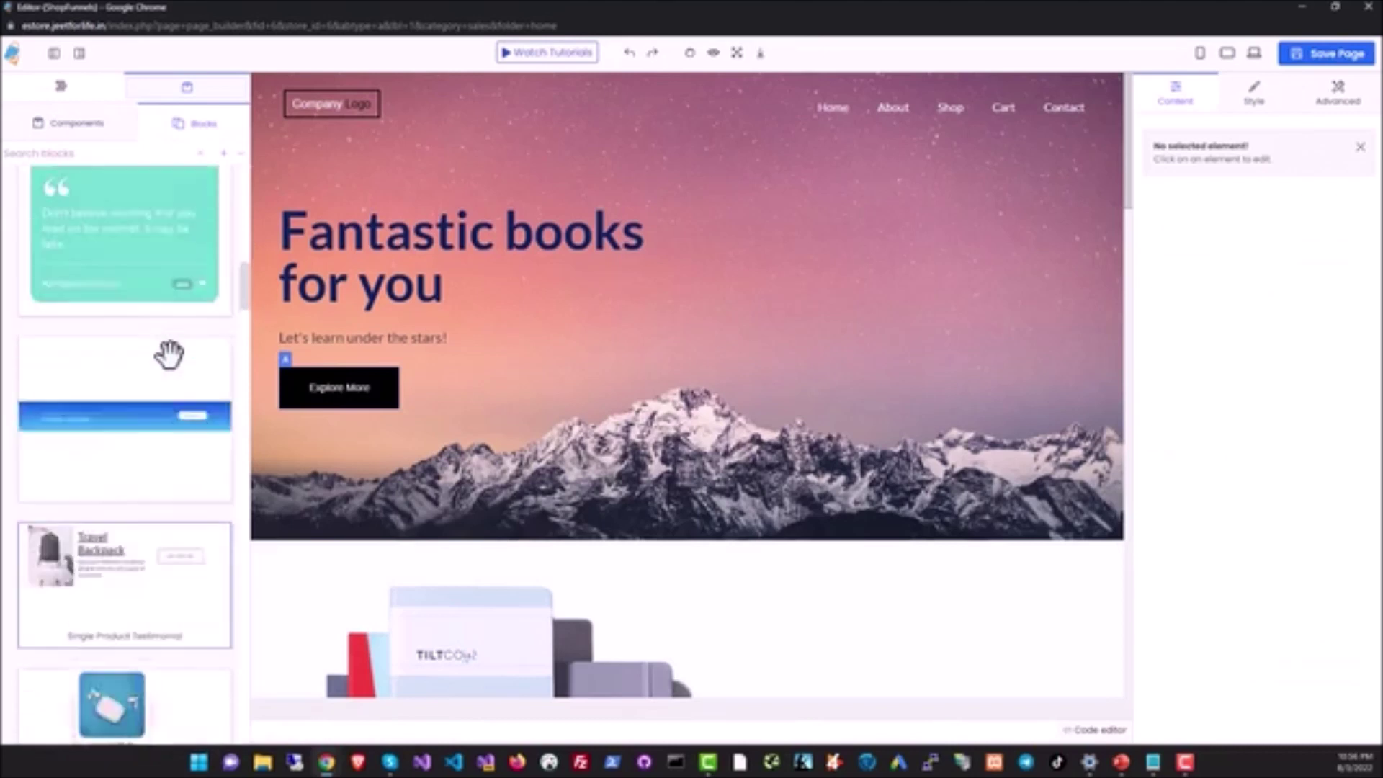
click(61, 86)
scroll(119, 265, down, 3)
scroll(122, 265, down, 4)
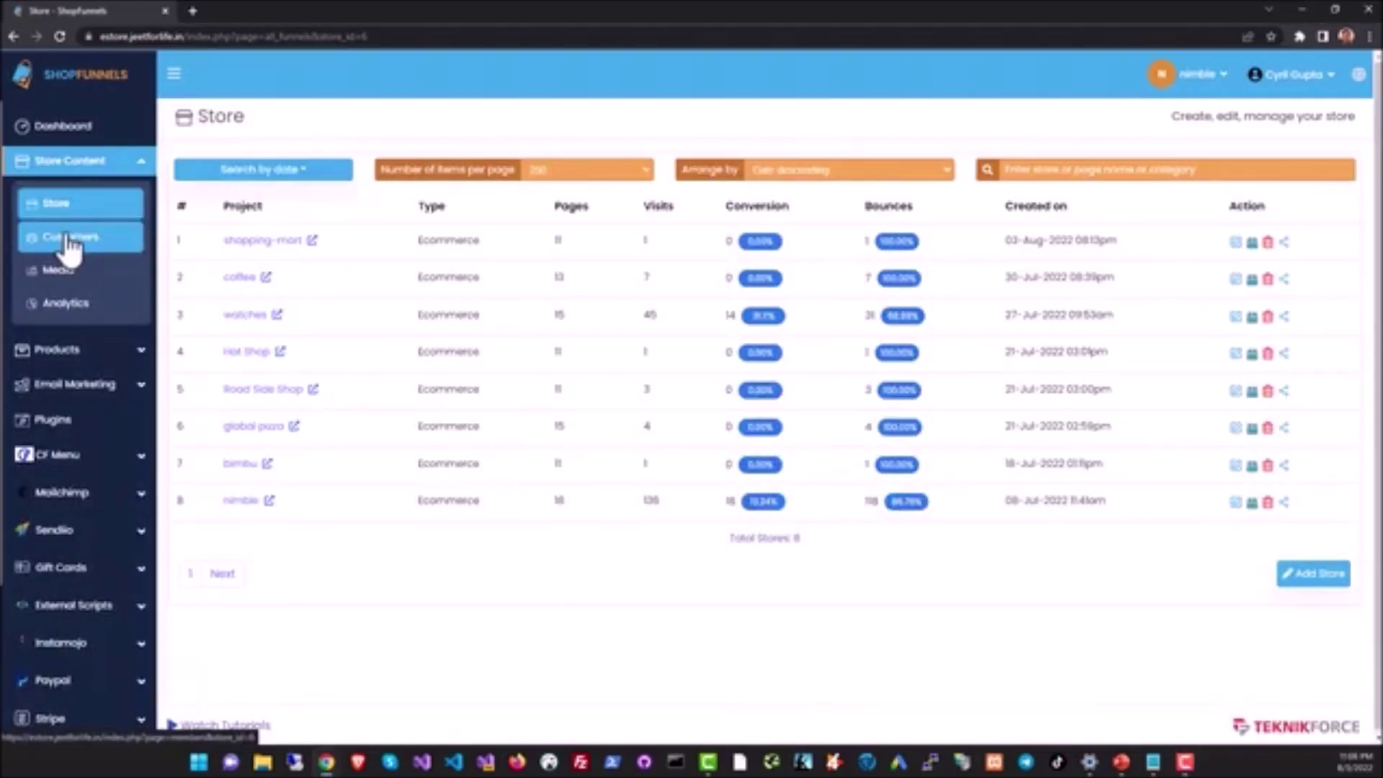
- View the nimble store's customers, including the date filter options and the customer search
click(62, 247)
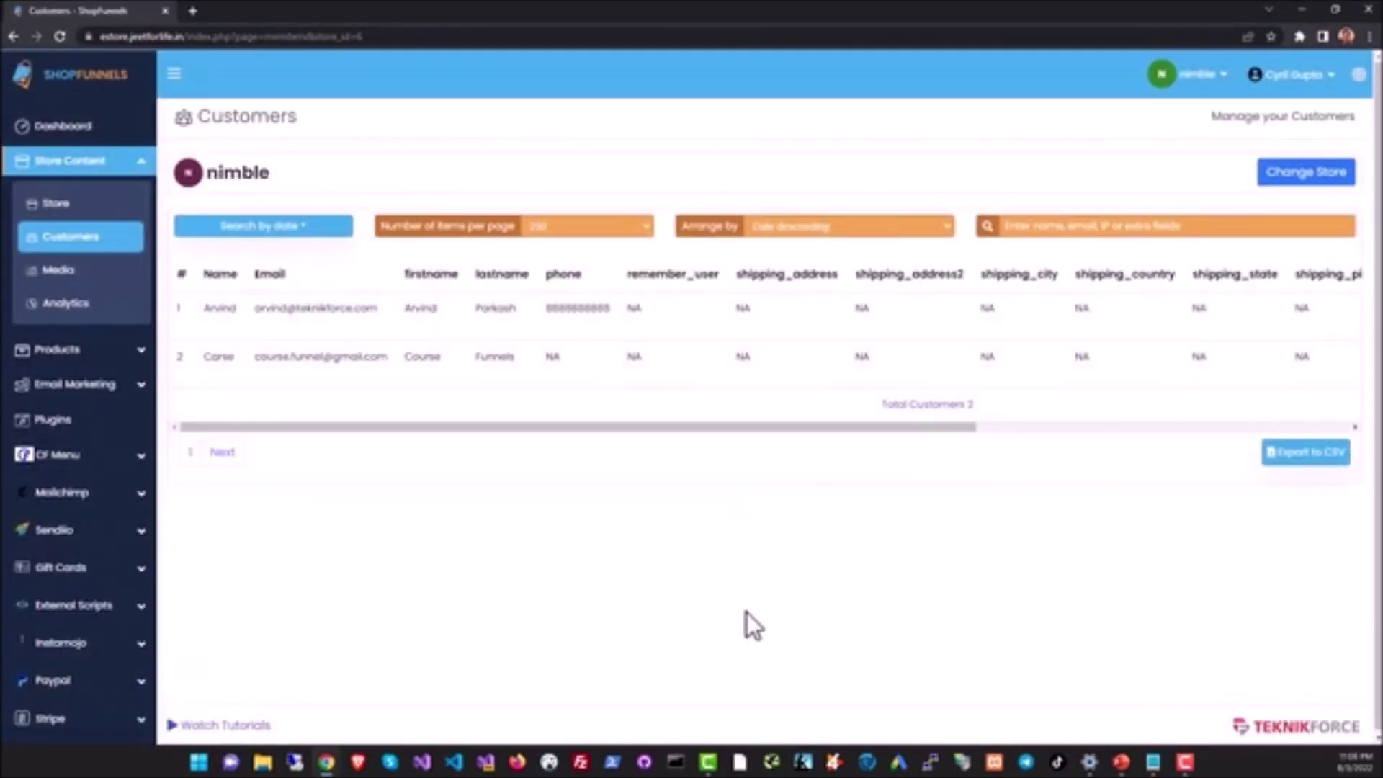
click(308, 232)
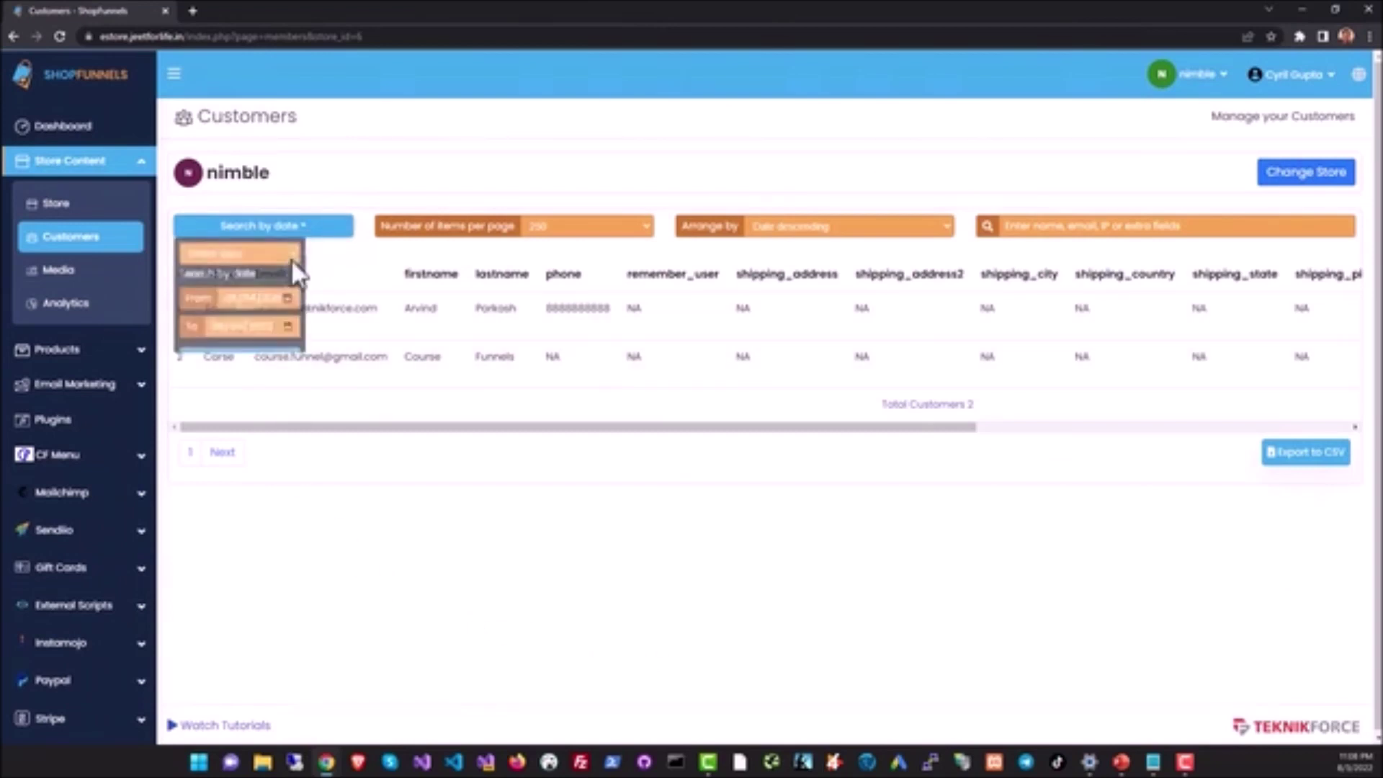
click(1096, 229)
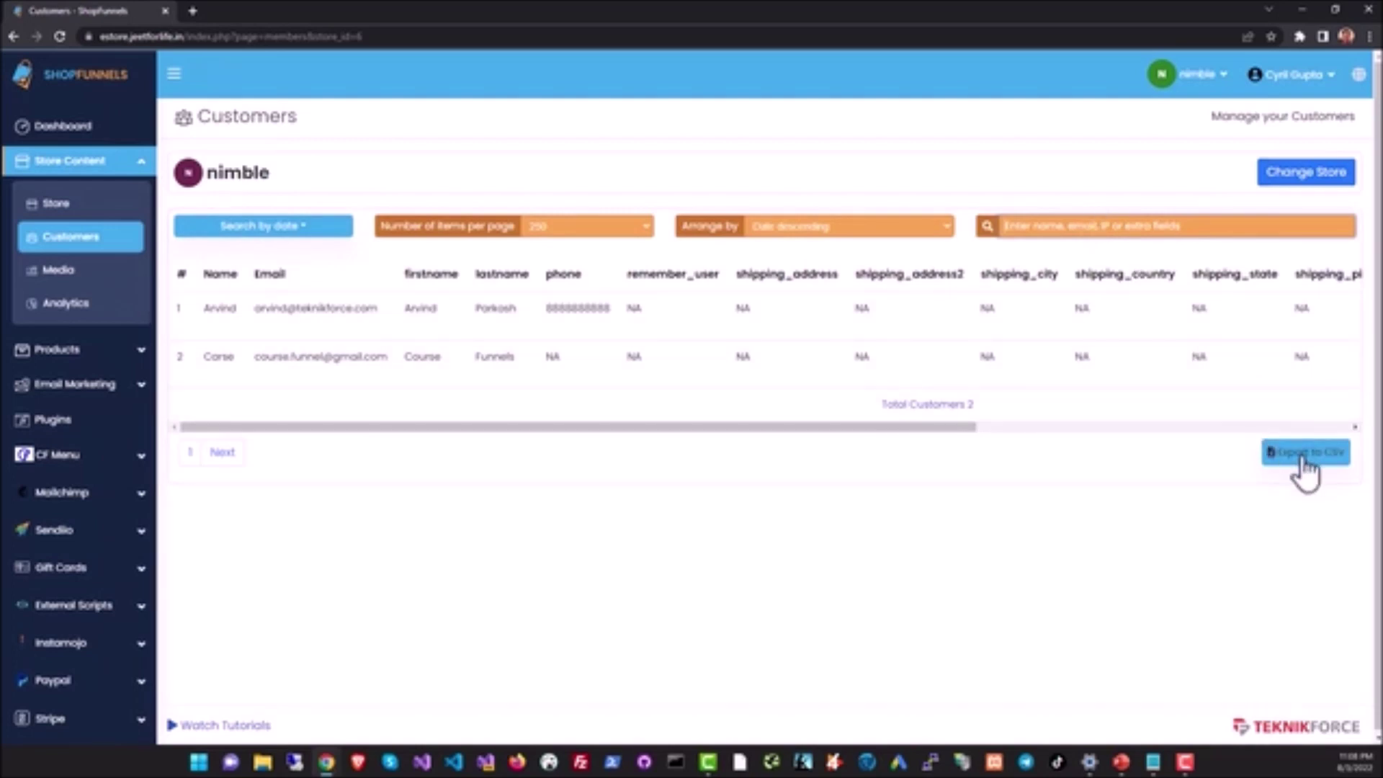
- Review the nimble store's media library and its analytics by browser, operating system, device and location
click(93, 275)
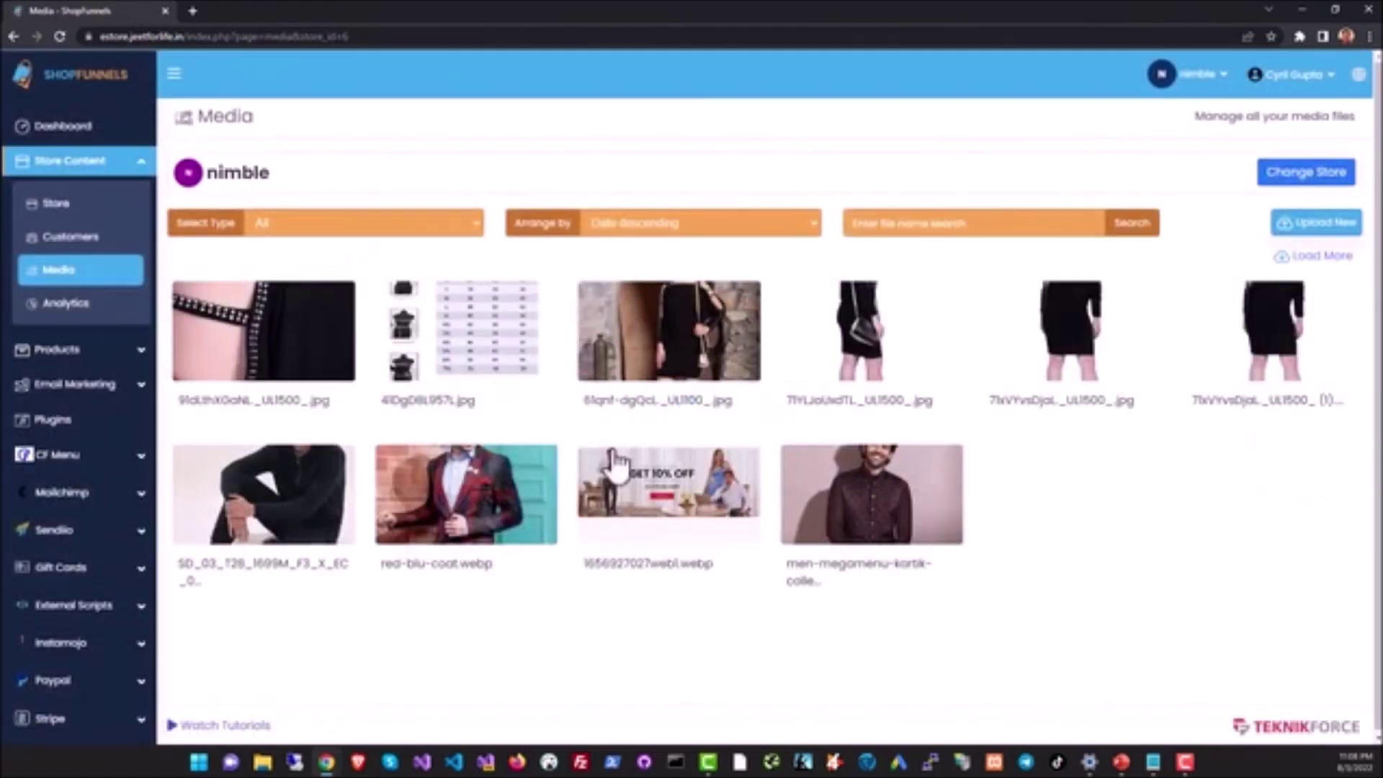
click(1316, 229)
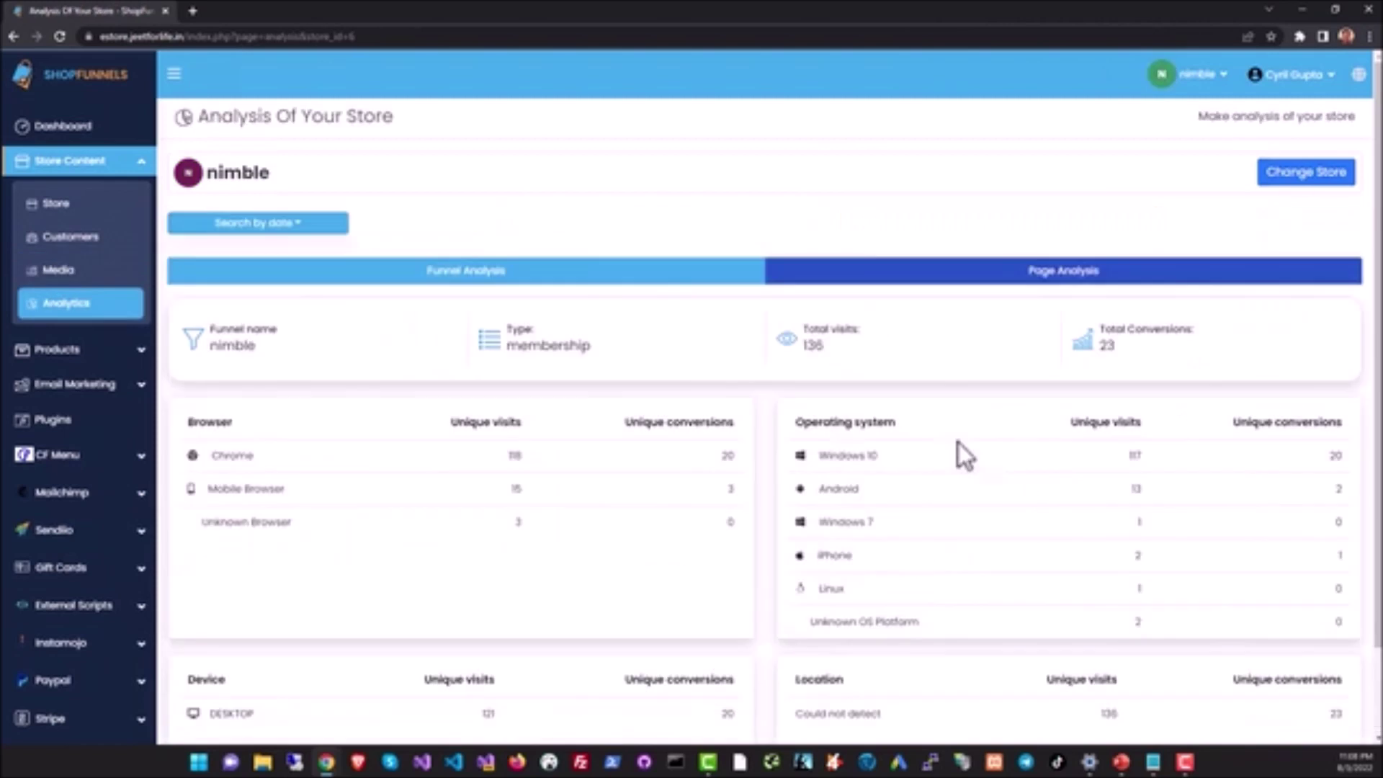
scroll(703, 446, down, 2)
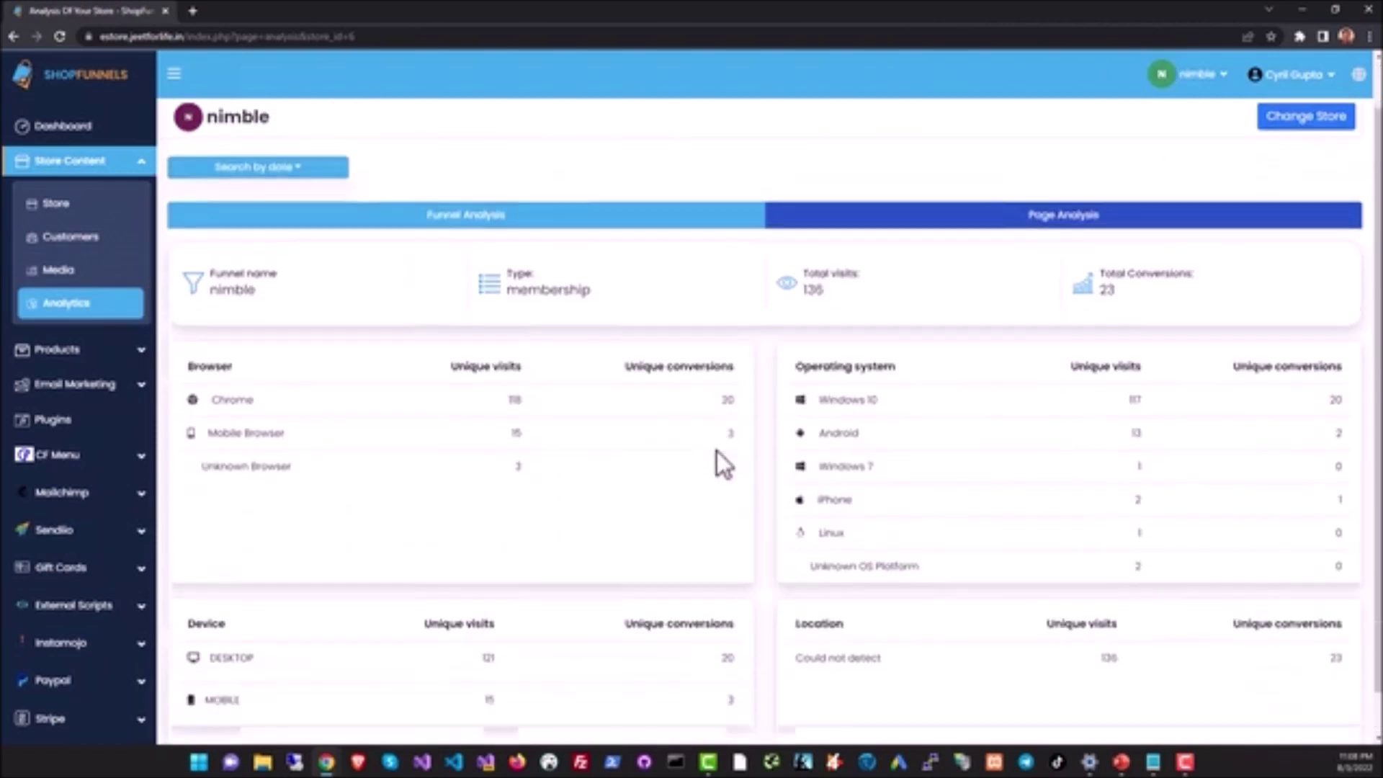
scroll(725, 452, up, 2)
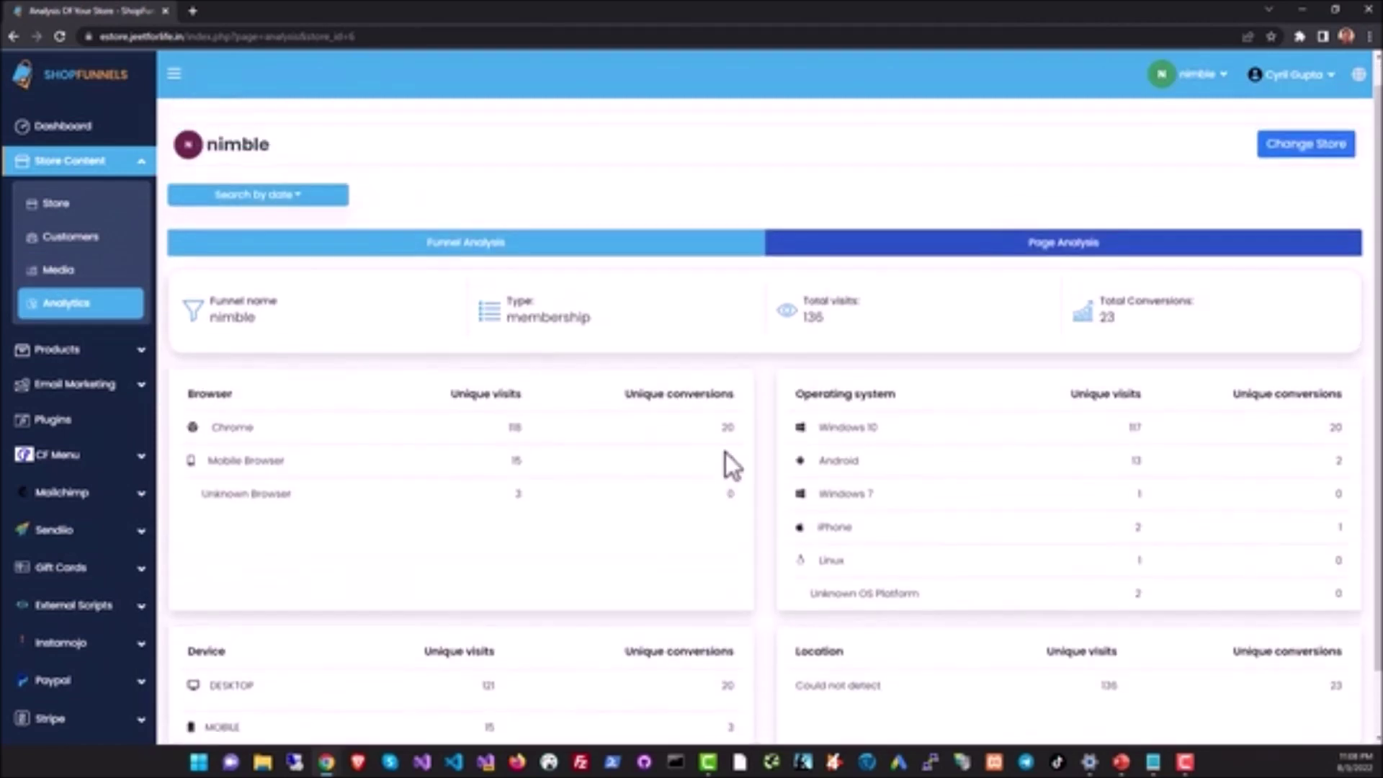
drag(845, 453, 908, 564)
click(908, 563)
scroll(568, 499, down, 2)
scroll(568, 499, up, 2)
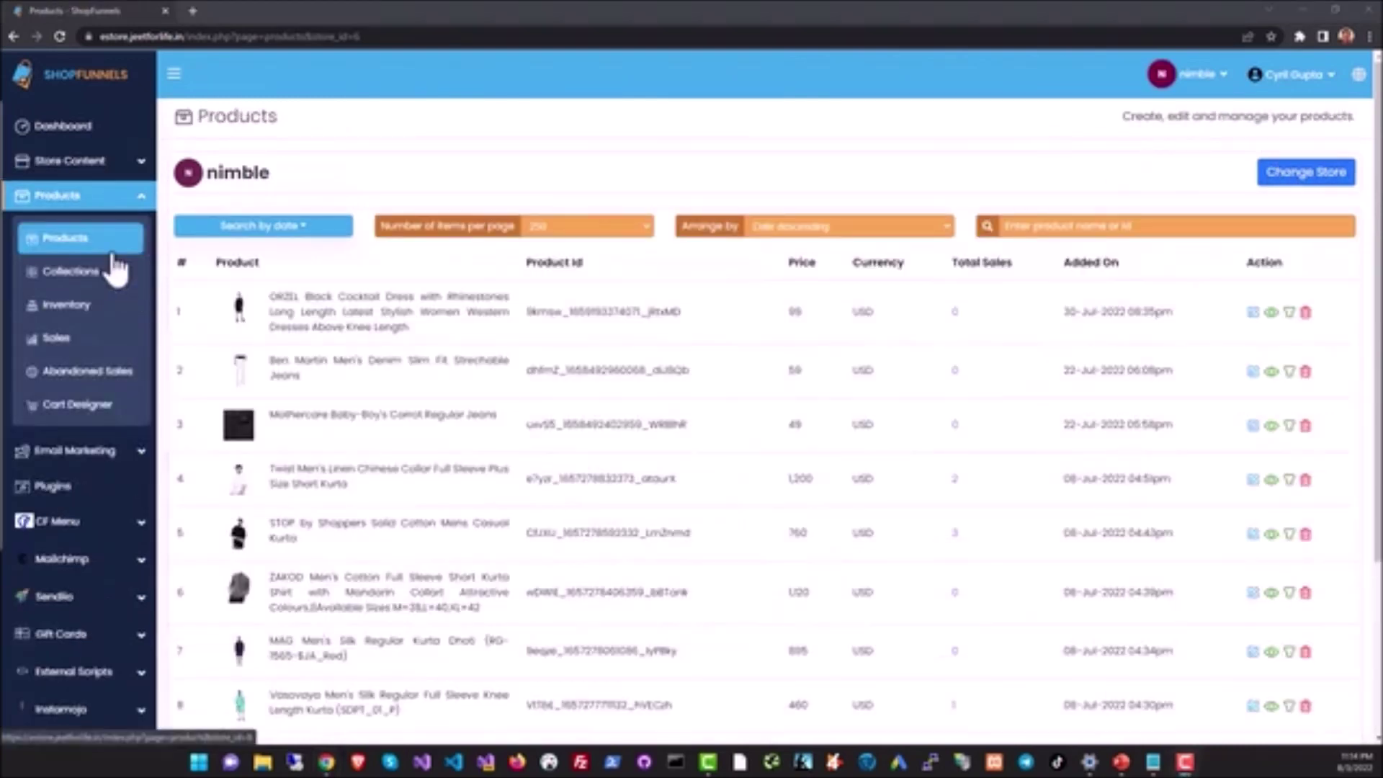
- Look through the nimble store's product list, from the first product down to the option for adding a product
scroll(448, 358, down, 3)
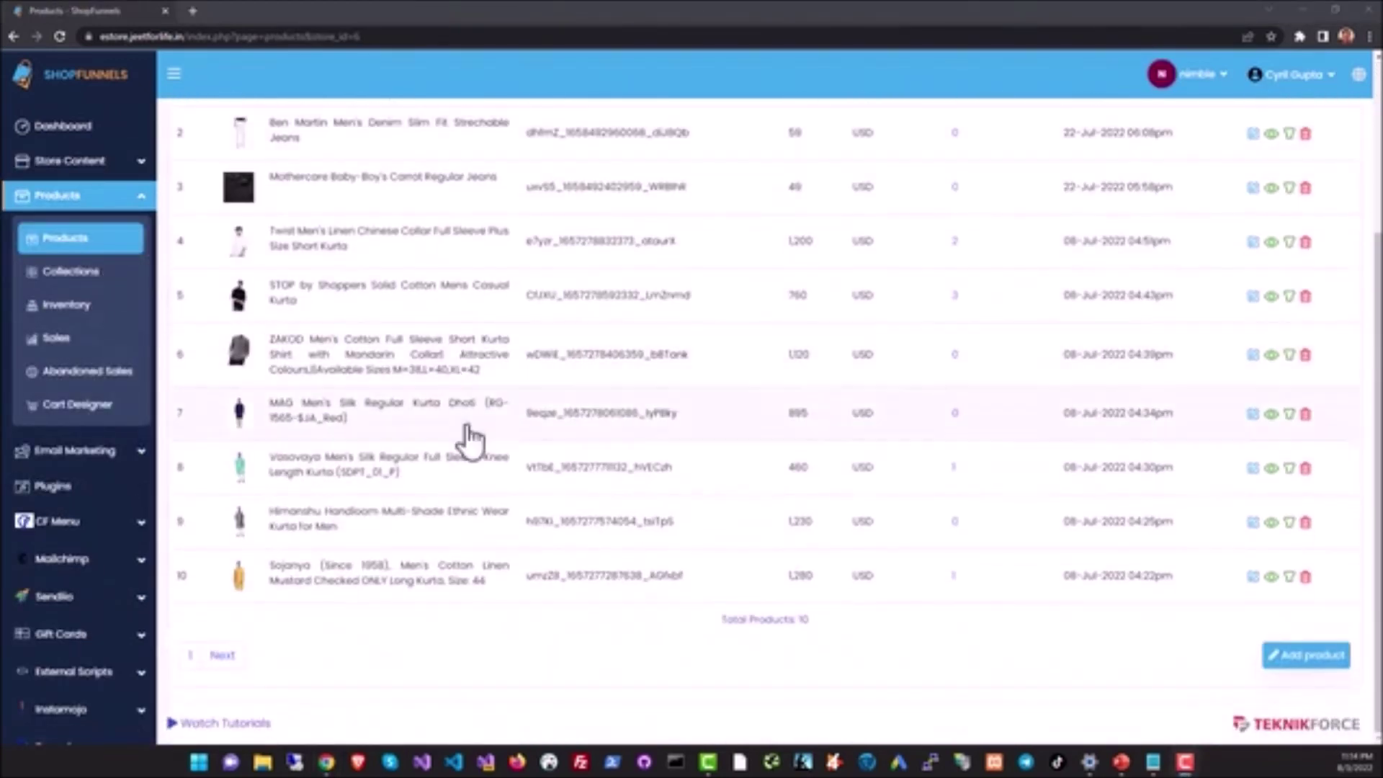
scroll(479, 516, up, 3)
scroll(479, 505, up, 1)
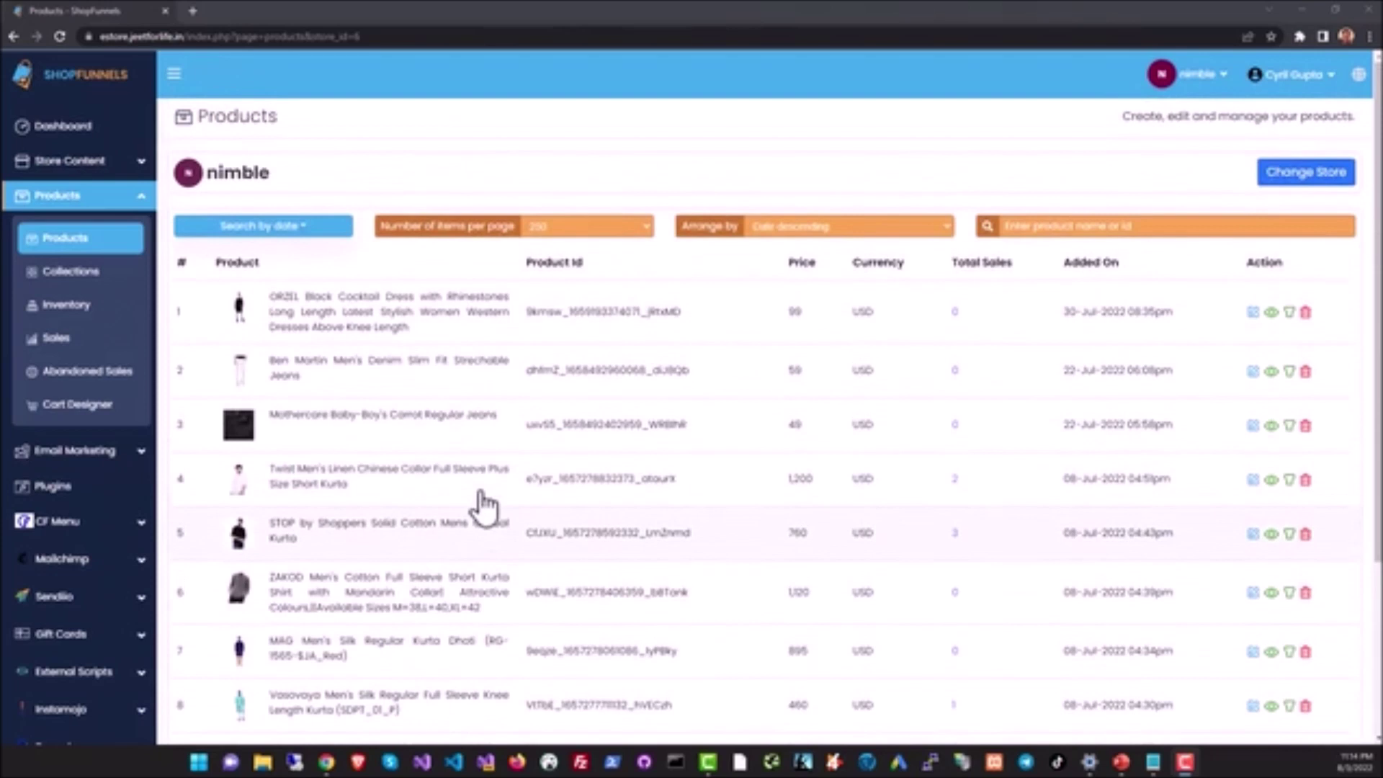
scroll(485, 484, down, 3)
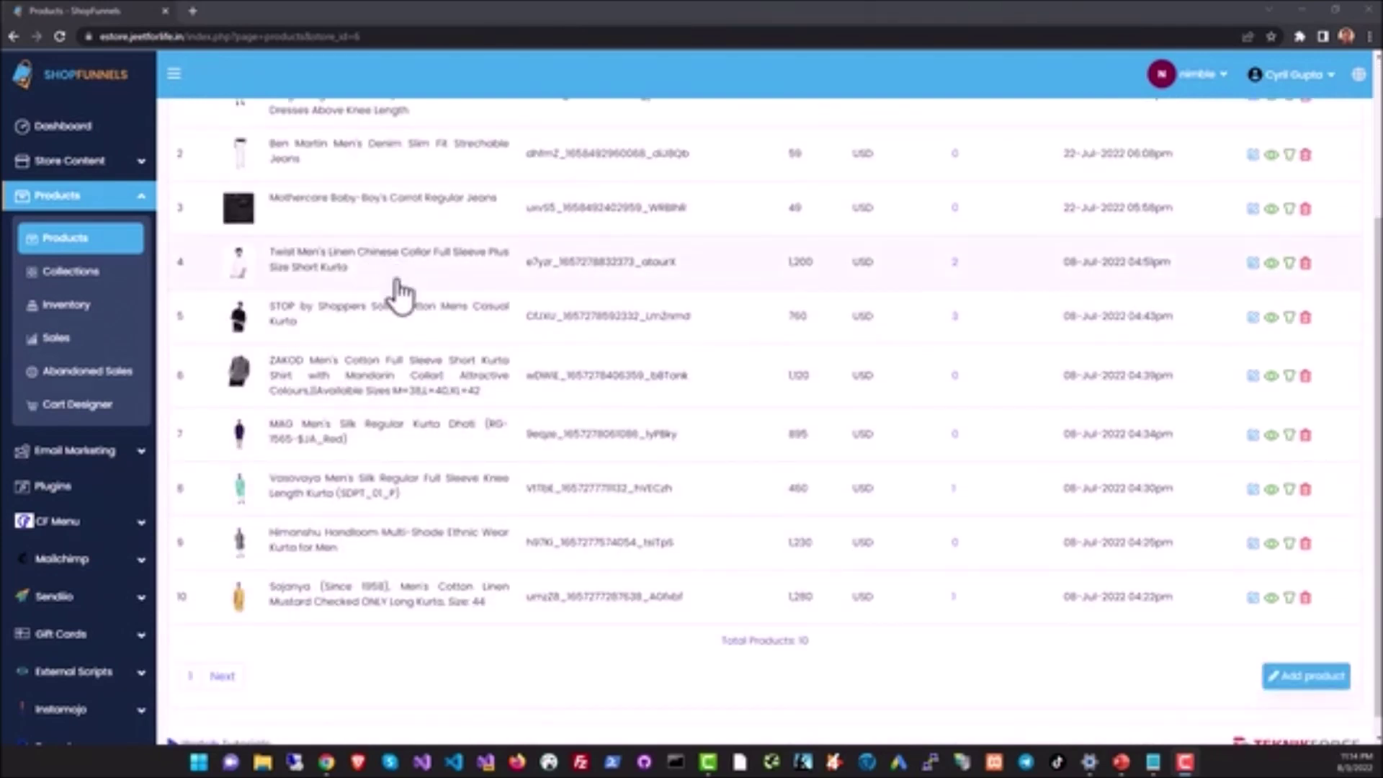
scroll(418, 339, down, 1)
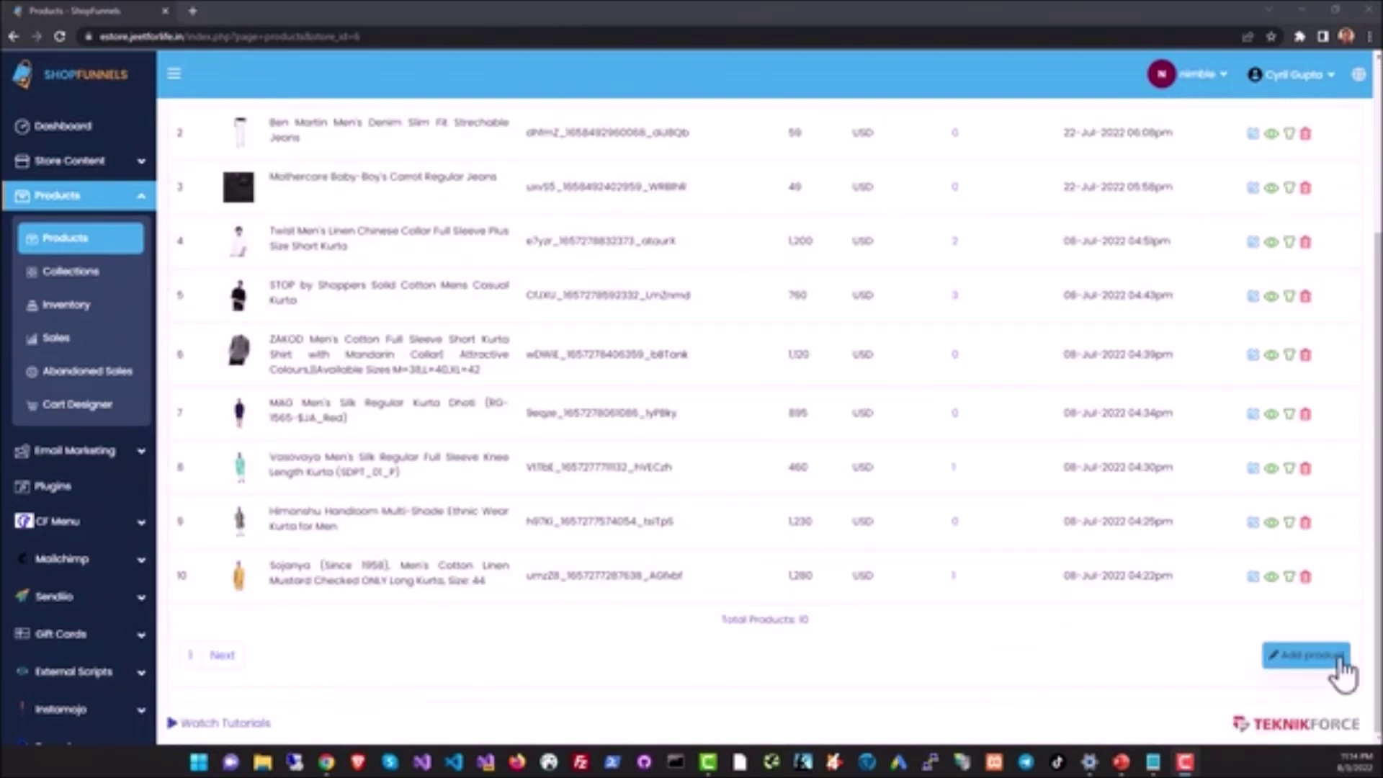
scroll(1218, 432, up, 3)
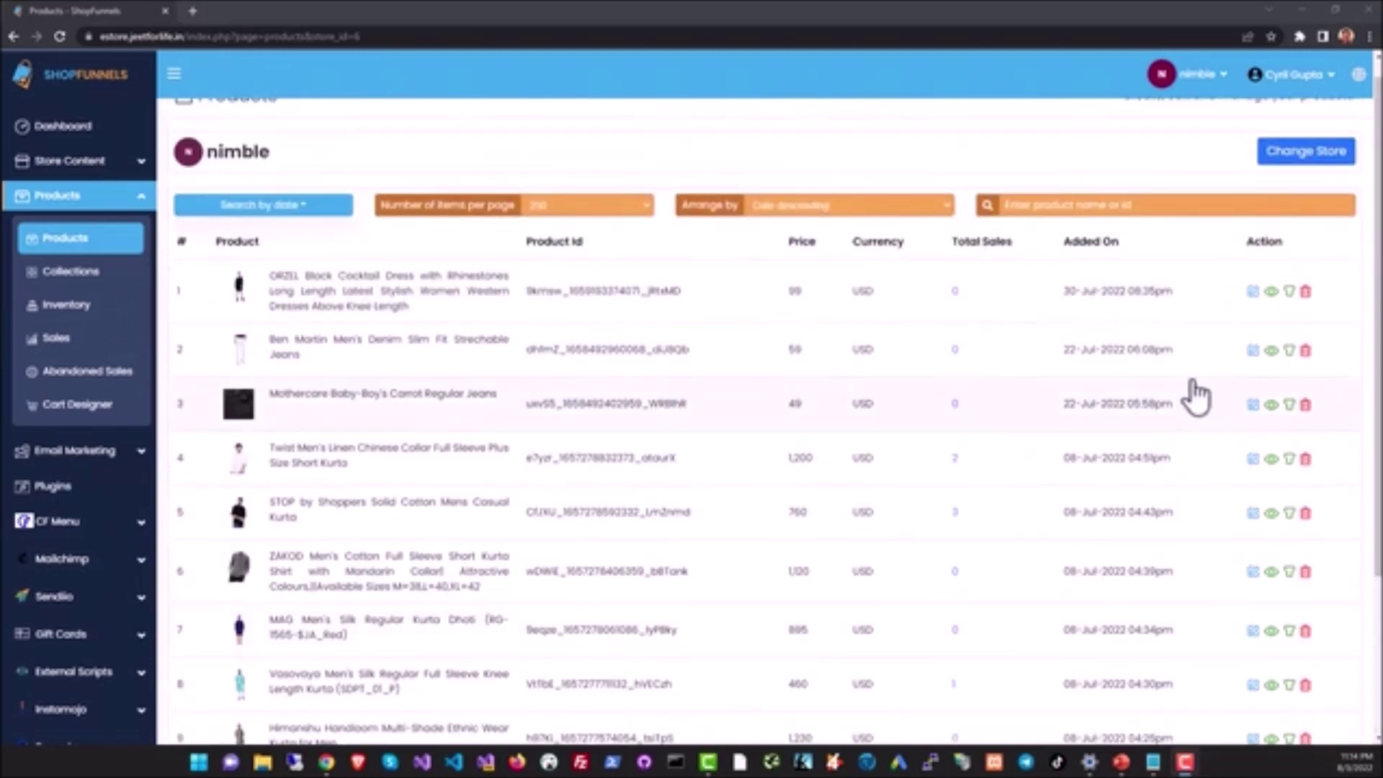
- Open the ORZEL Black Cocktail Dress product for editing and examine its basic details, default product page options and description
click(1254, 294)
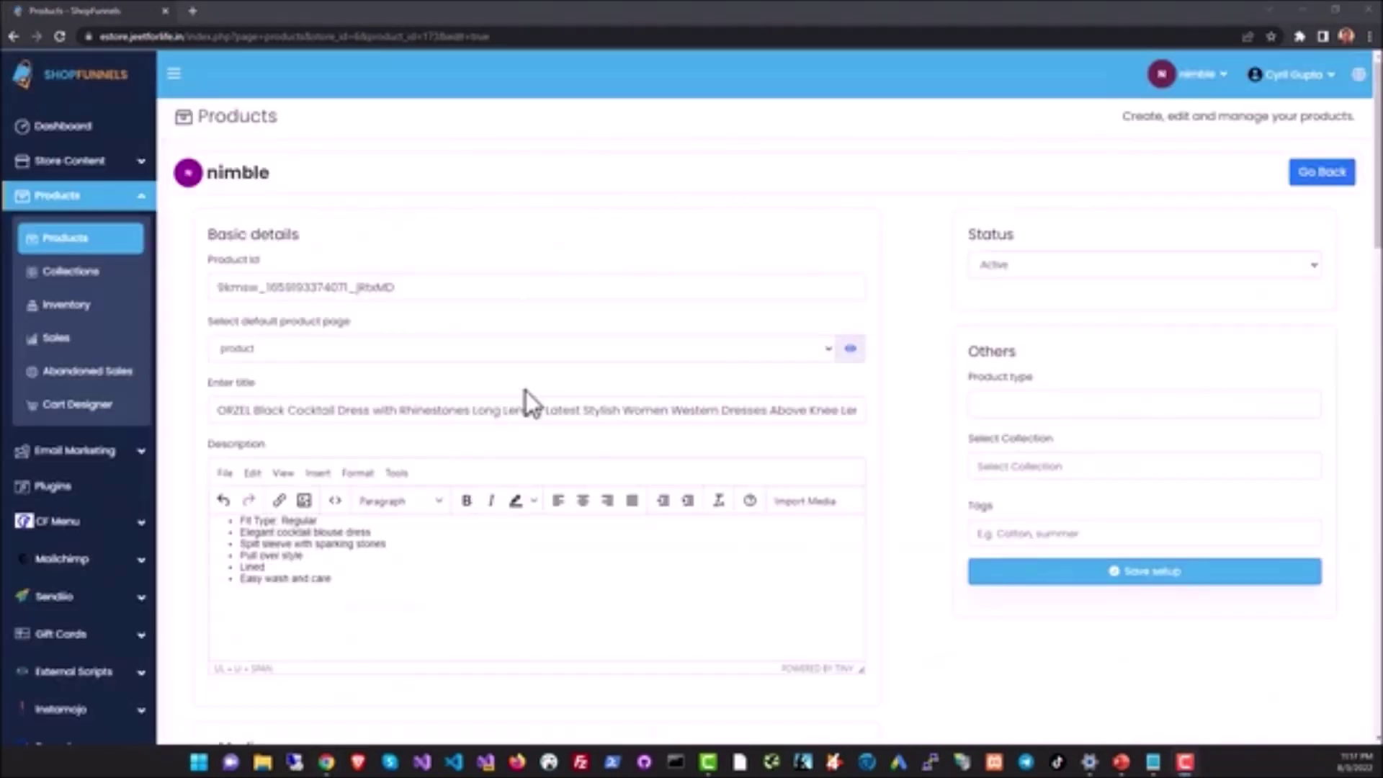
scroll(352, 339, down, 2)
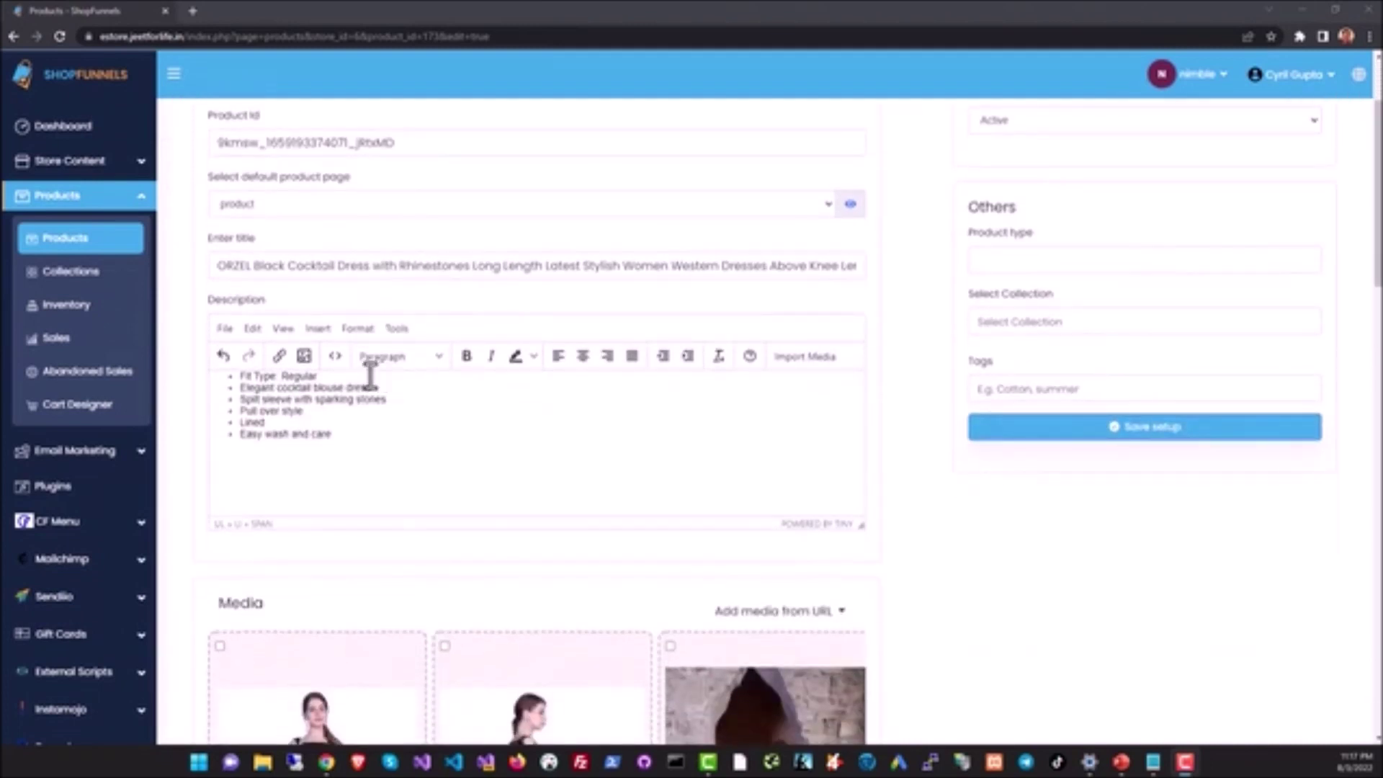
scroll(258, 266, up, 2)
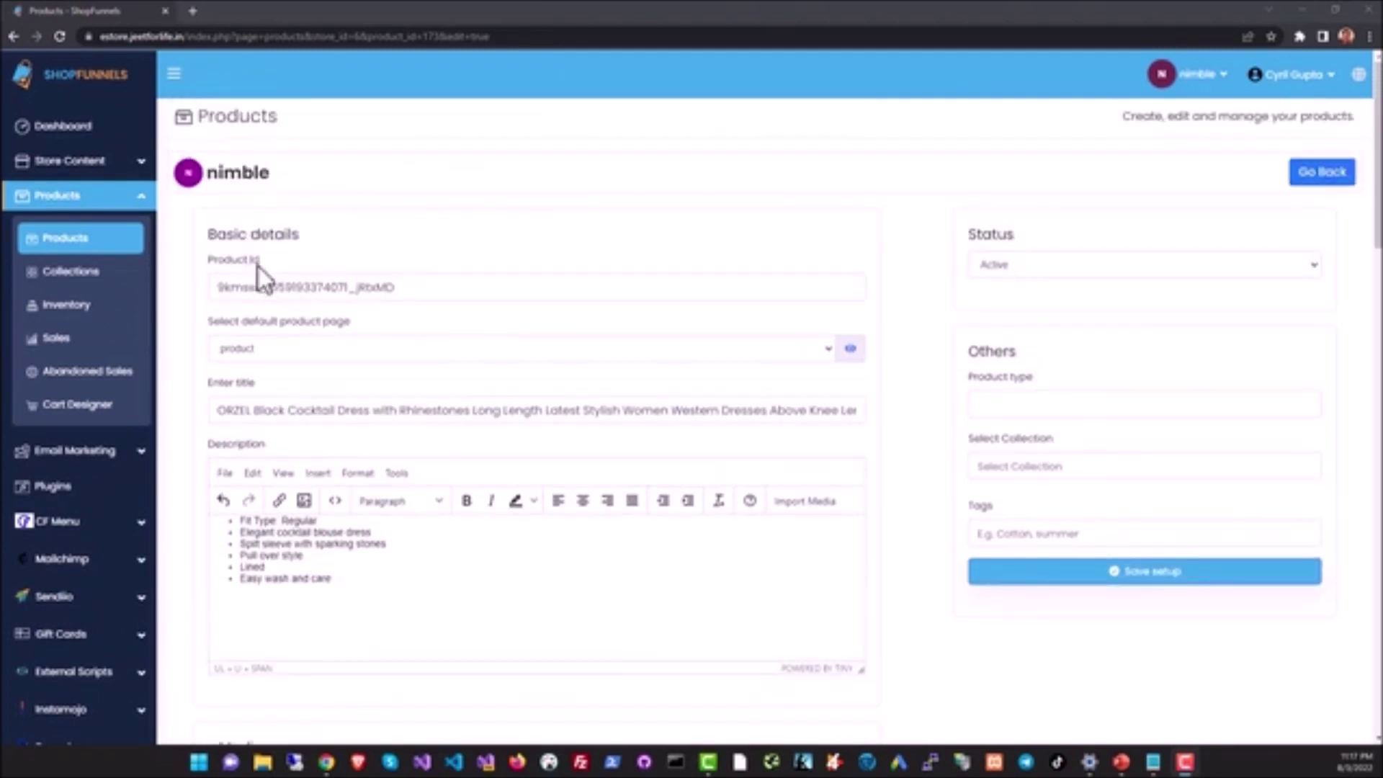
click(296, 348)
click(296, 349)
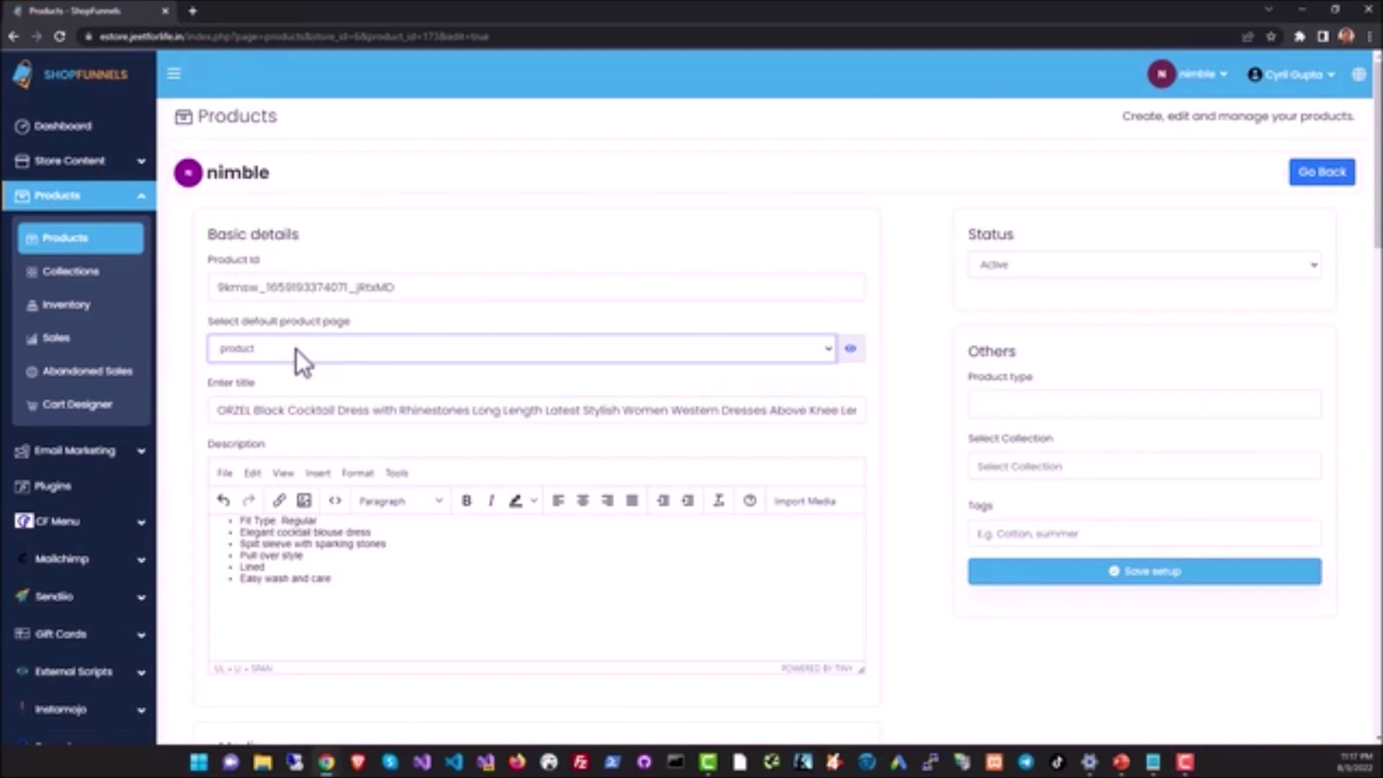
click(305, 353)
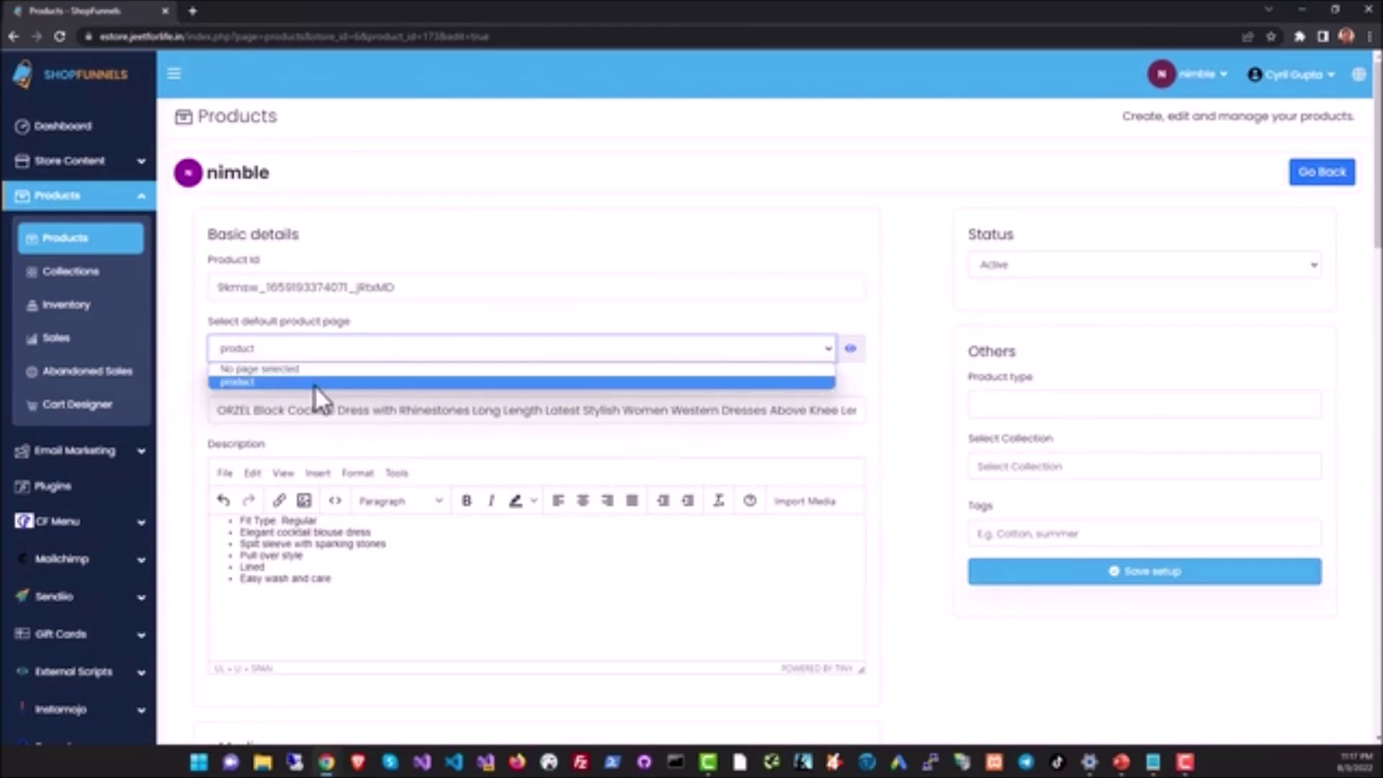
click(386, 422)
scroll(375, 450, down, 2)
drag(333, 433, 220, 372)
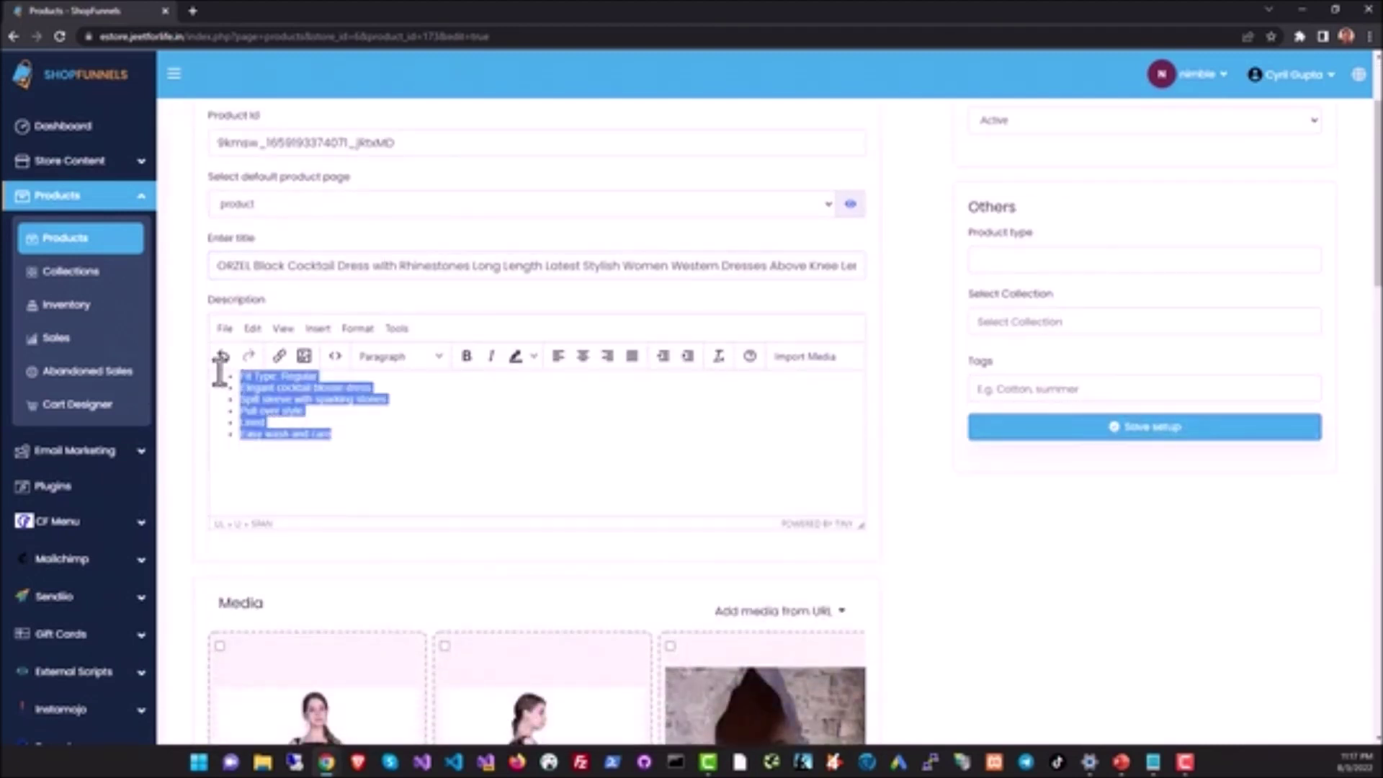
- Examine the dress product's media images and its pricing fields
scroll(484, 483, down, 6)
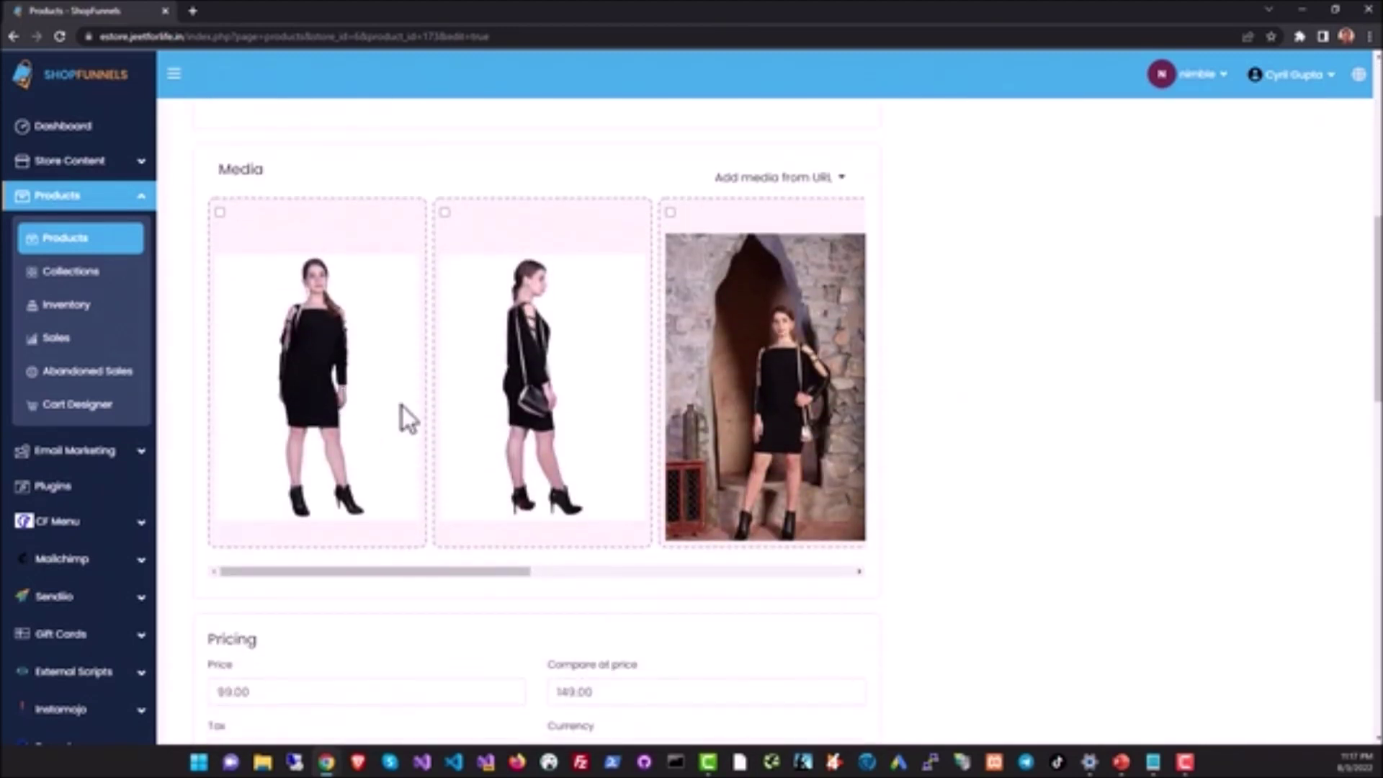
drag(452, 574, 373, 551)
scroll(386, 461, down, 4)
scroll(570, 504, down, 3)
scroll(389, 447, down, 1)
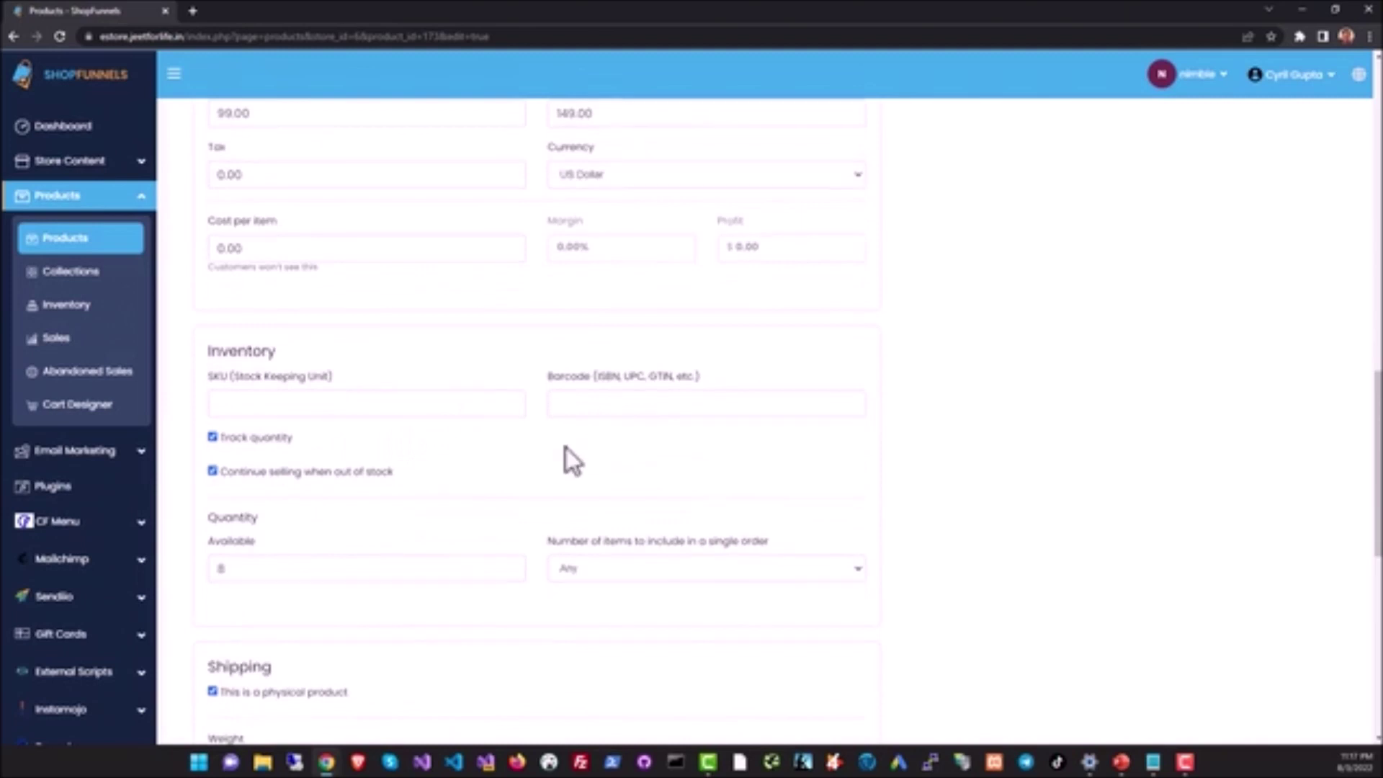
- Examine the dress product's inventory and shipping settings, including the choices for the number of items in a single order
scroll(294, 434, down, 3)
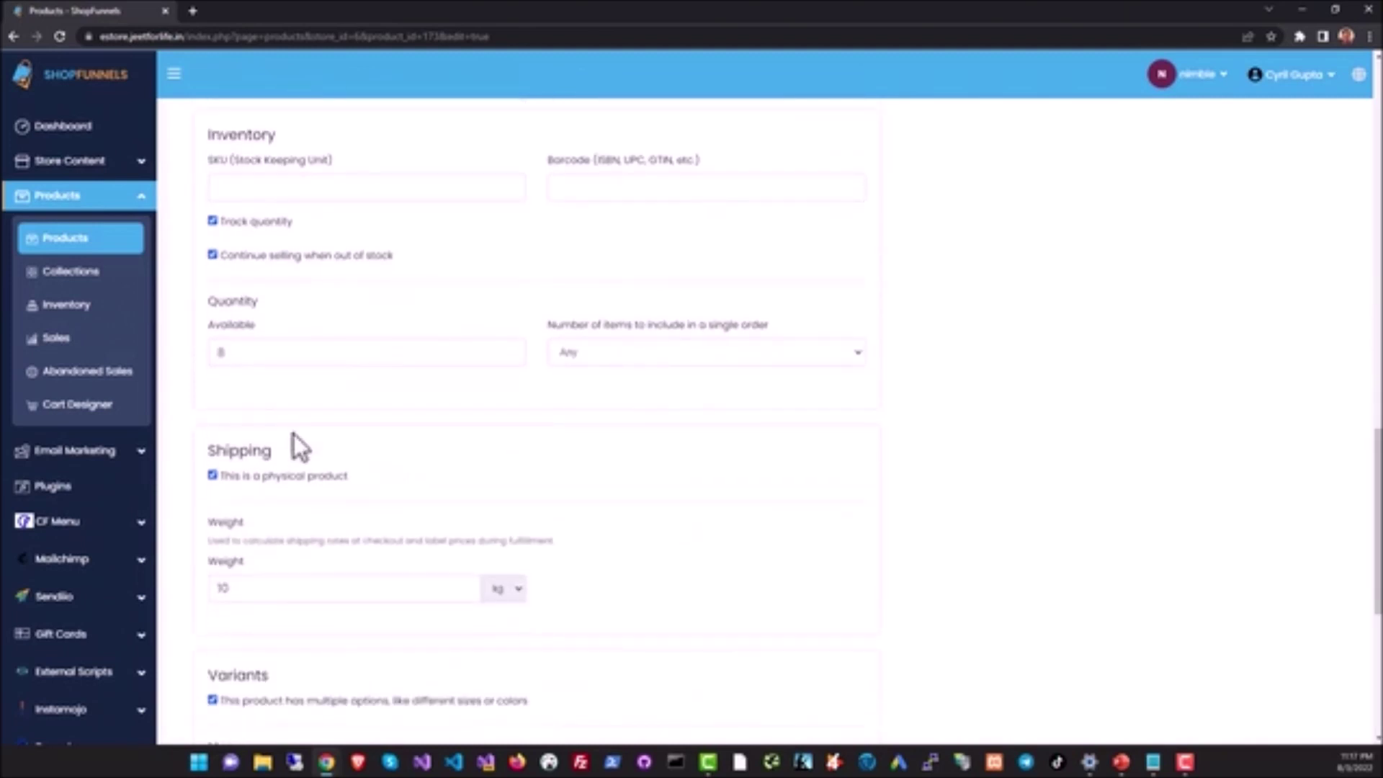
click(653, 357)
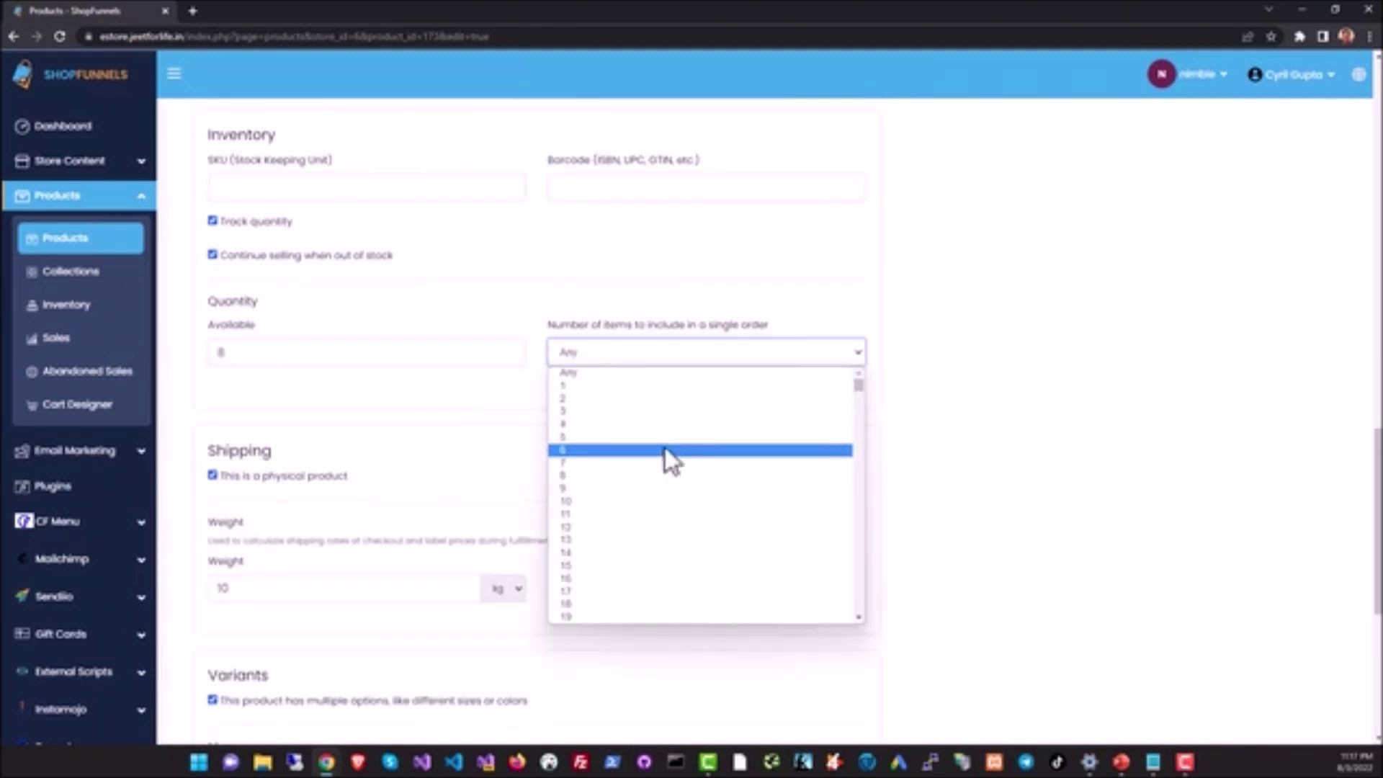
click(976, 394)
scroll(218, 340, down, 2)
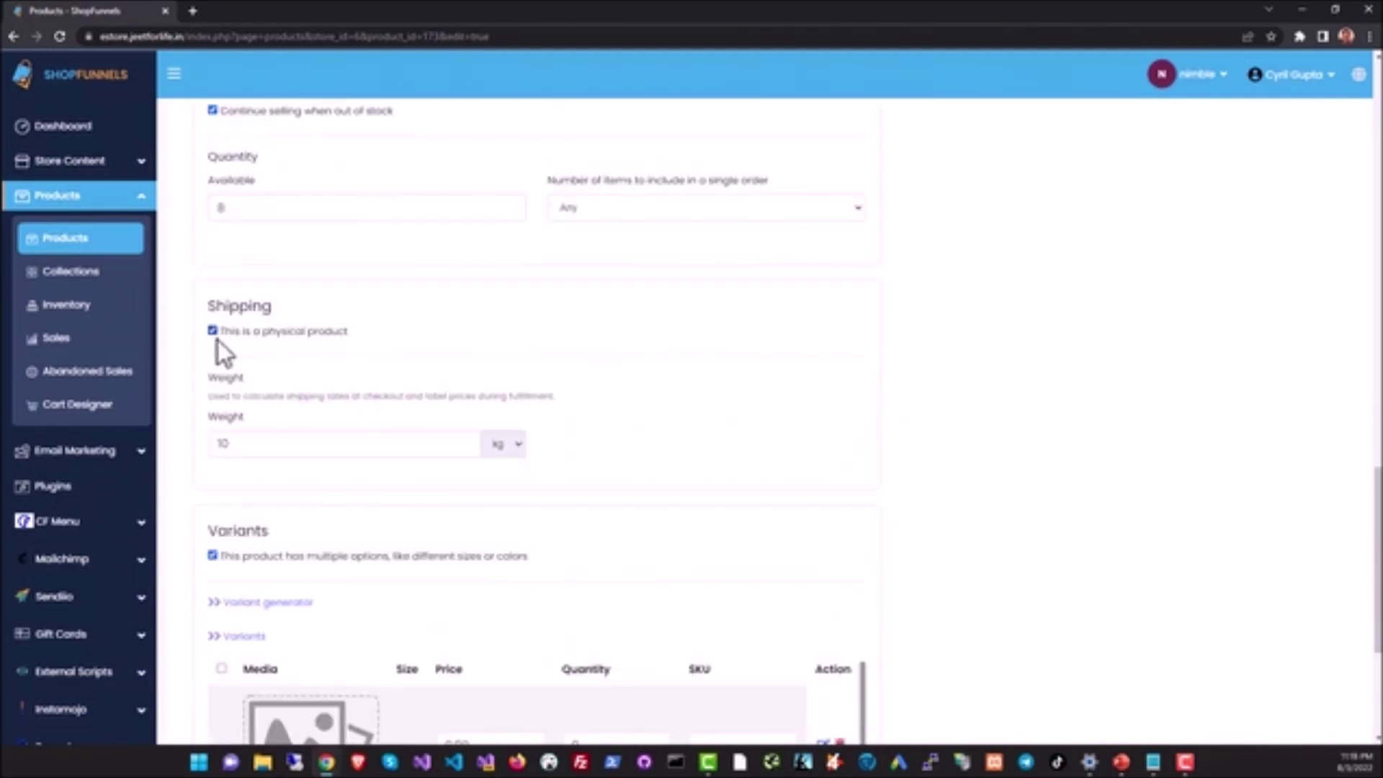
scroll(366, 386, down, 2)
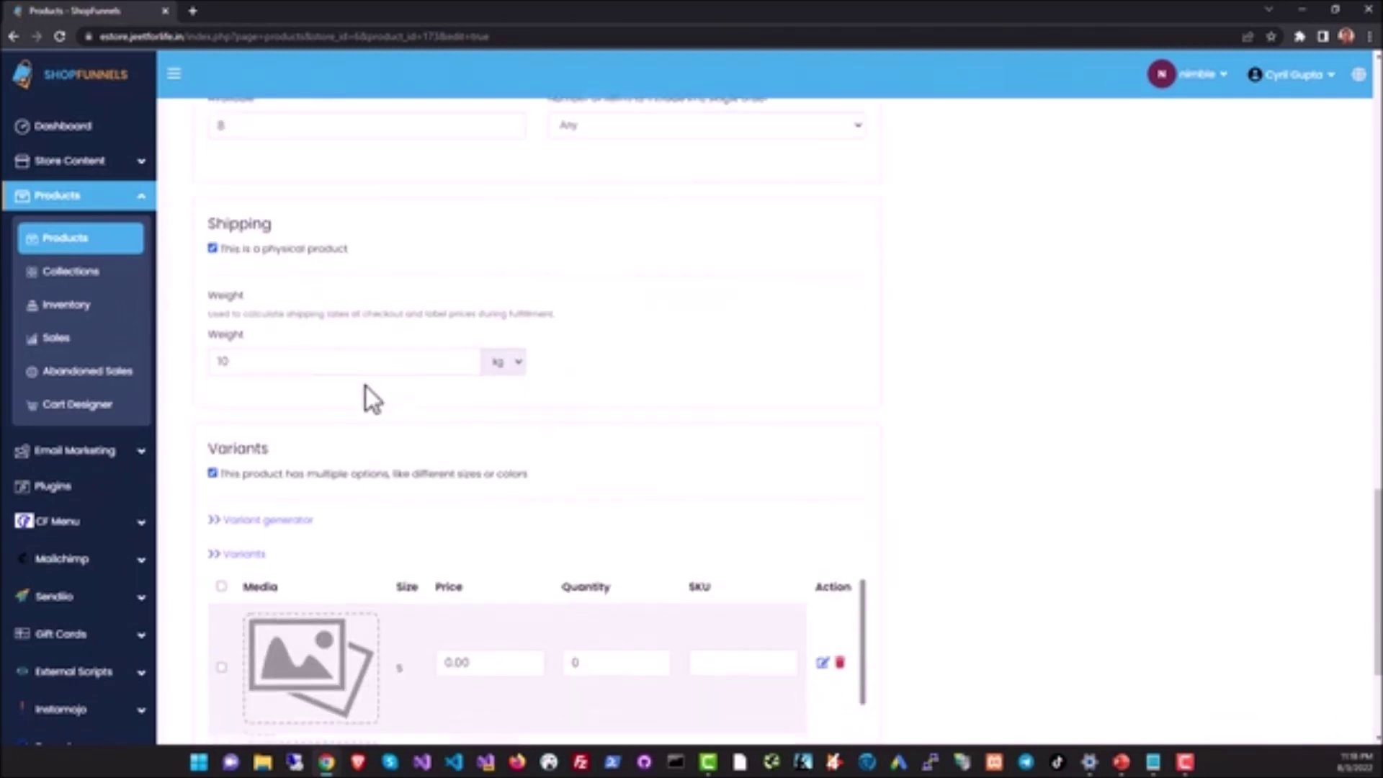
- Look through the dress product's size variants with their price, quantity and SKU fields
scroll(299, 411, down, 1)
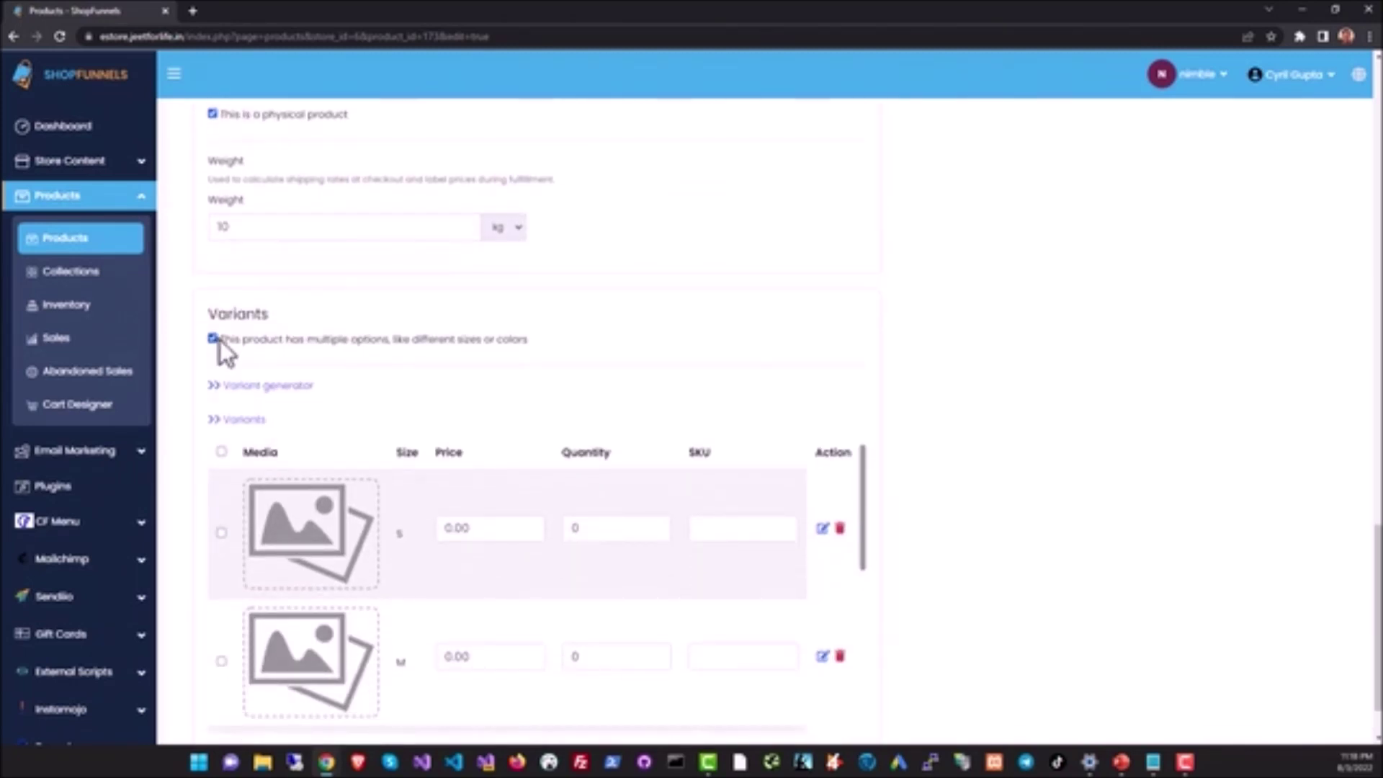
scroll(407, 508, down, 4)
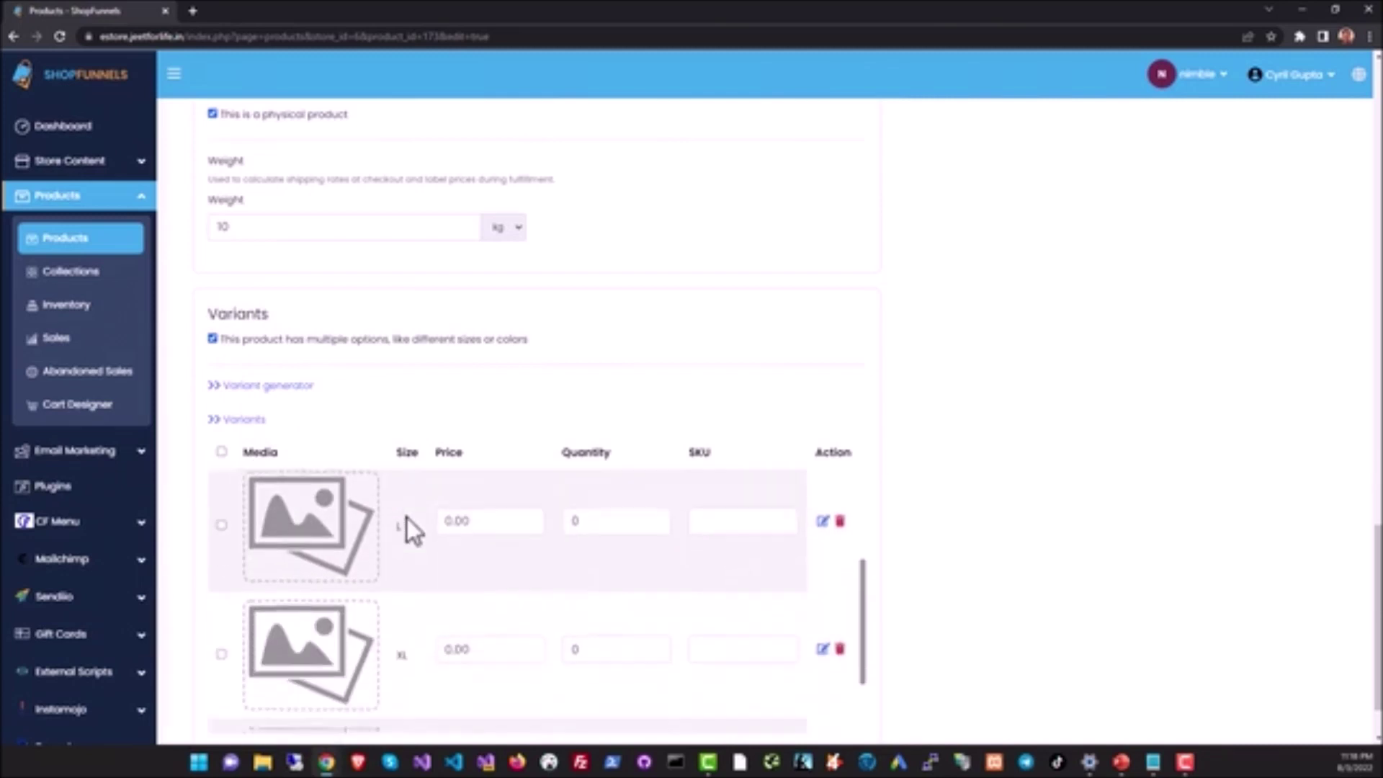
scroll(435, 568, down, 1)
scroll(517, 624, up, 5)
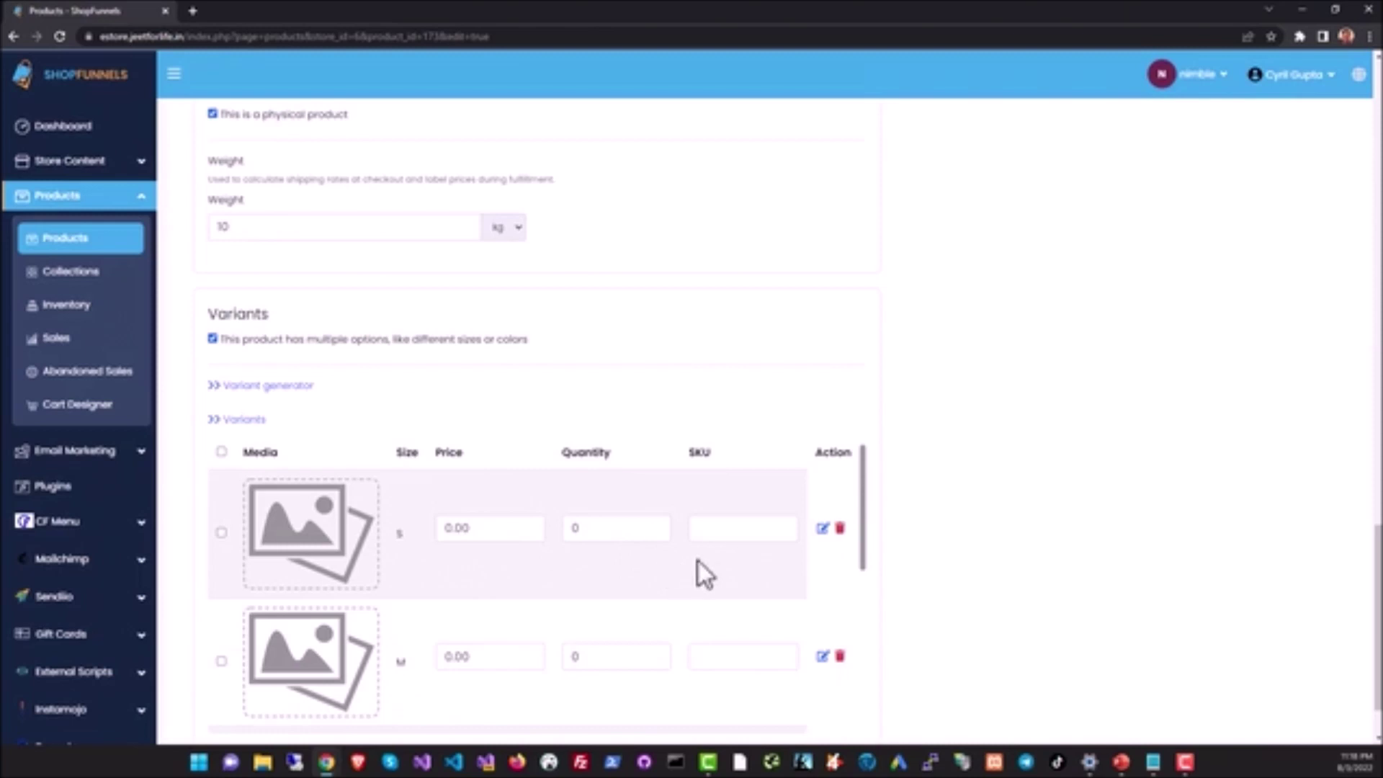
scroll(742, 661, down, 5)
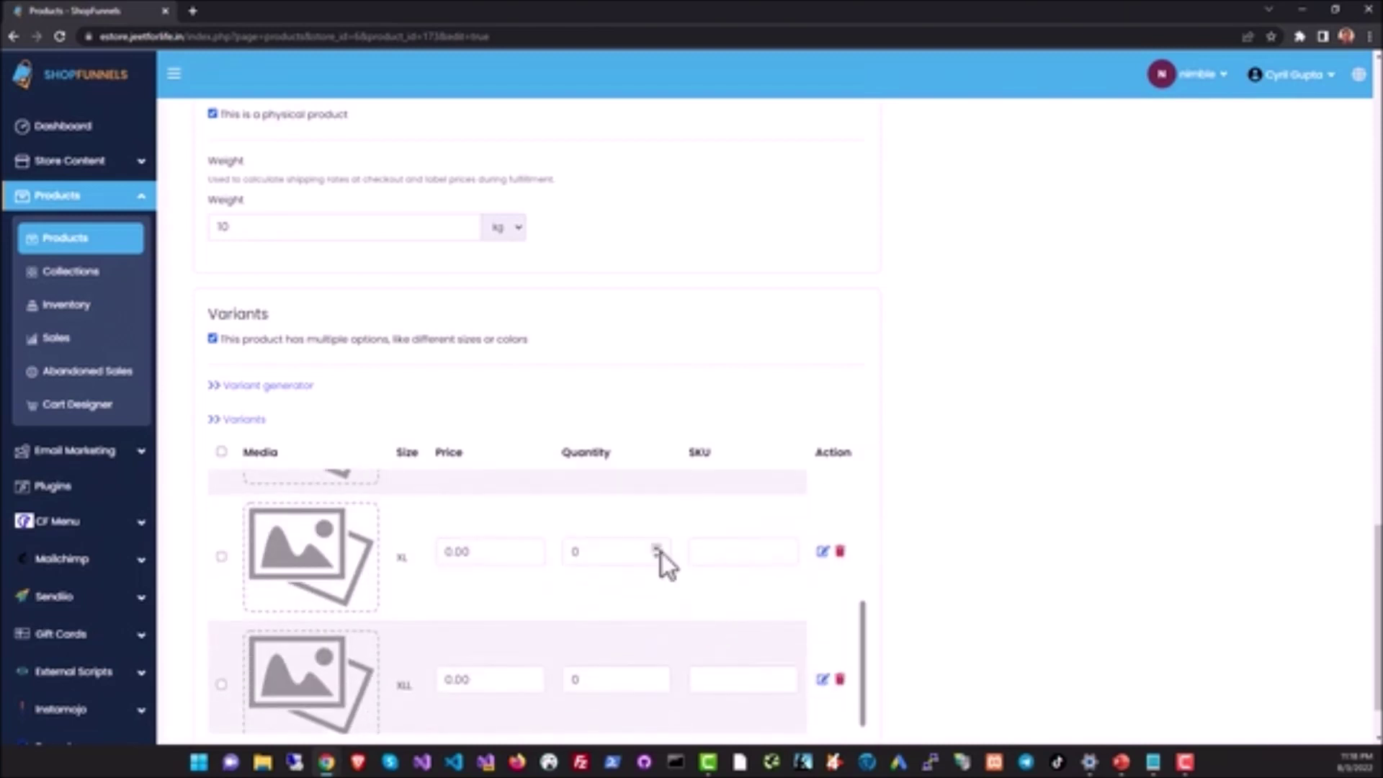
scroll(762, 587, up, 4)
middle_click(951, 630)
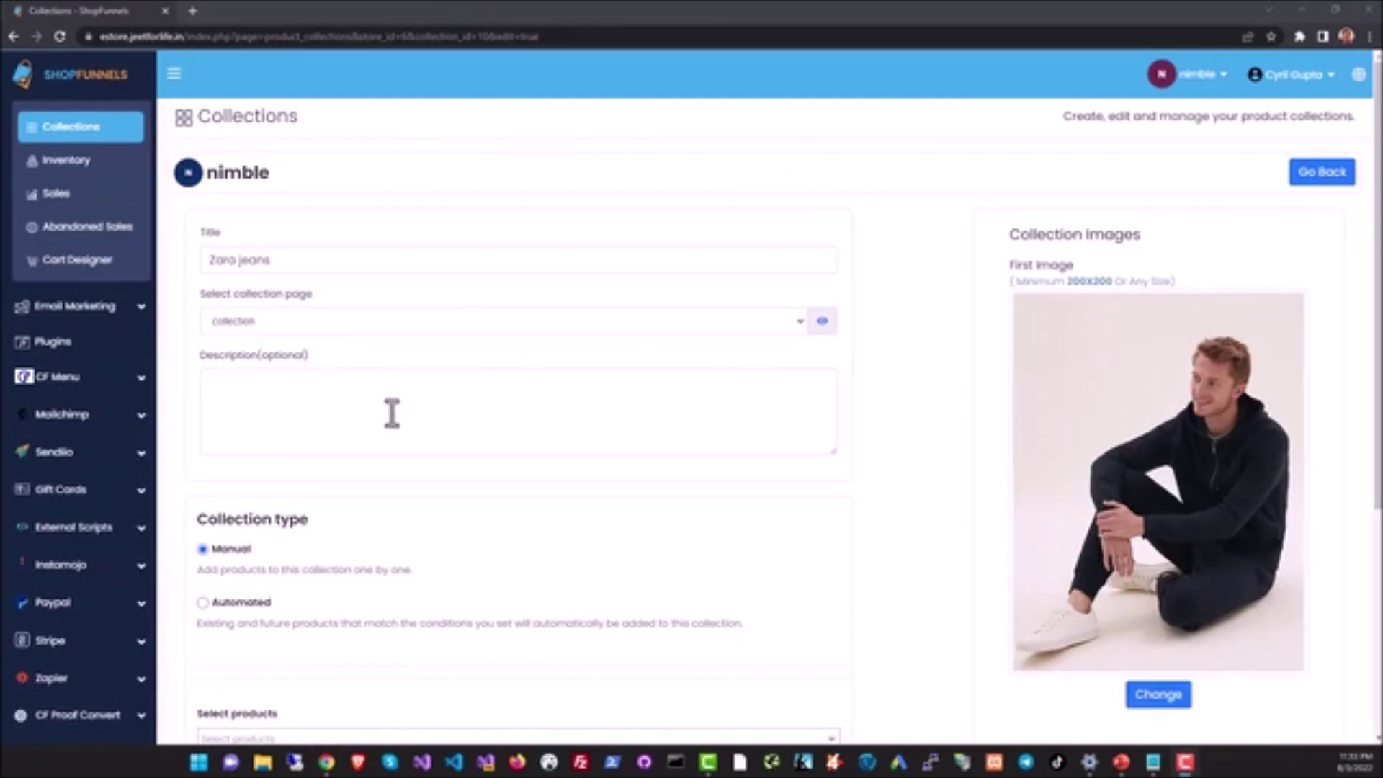
- View the Automated collection type's conditions for the Zara jeans collection, and return the type to Manual
scroll(507, 490, down, 1)
scroll(507, 491, up, 1)
click(214, 608)
scroll(216, 547, down, 2)
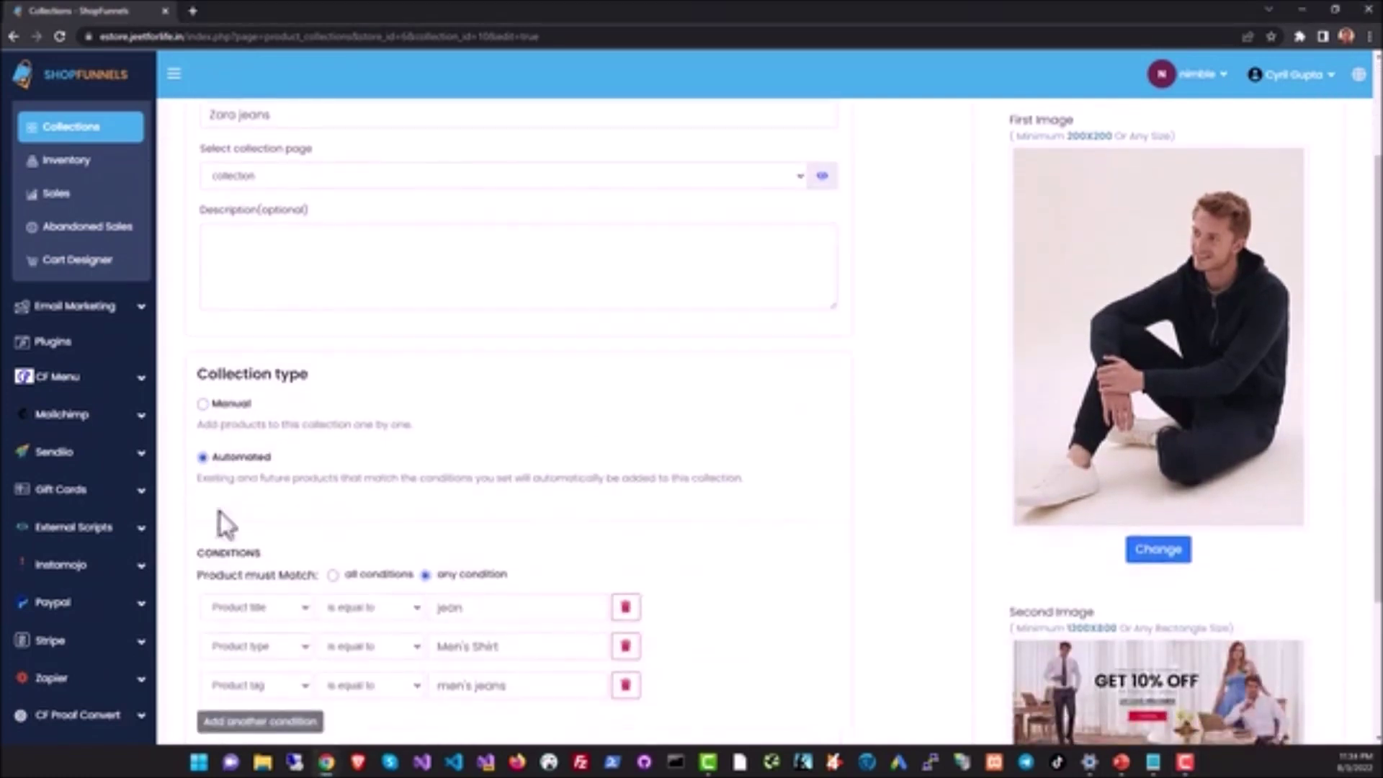
click(204, 405)
scroll(270, 447, up, 2)
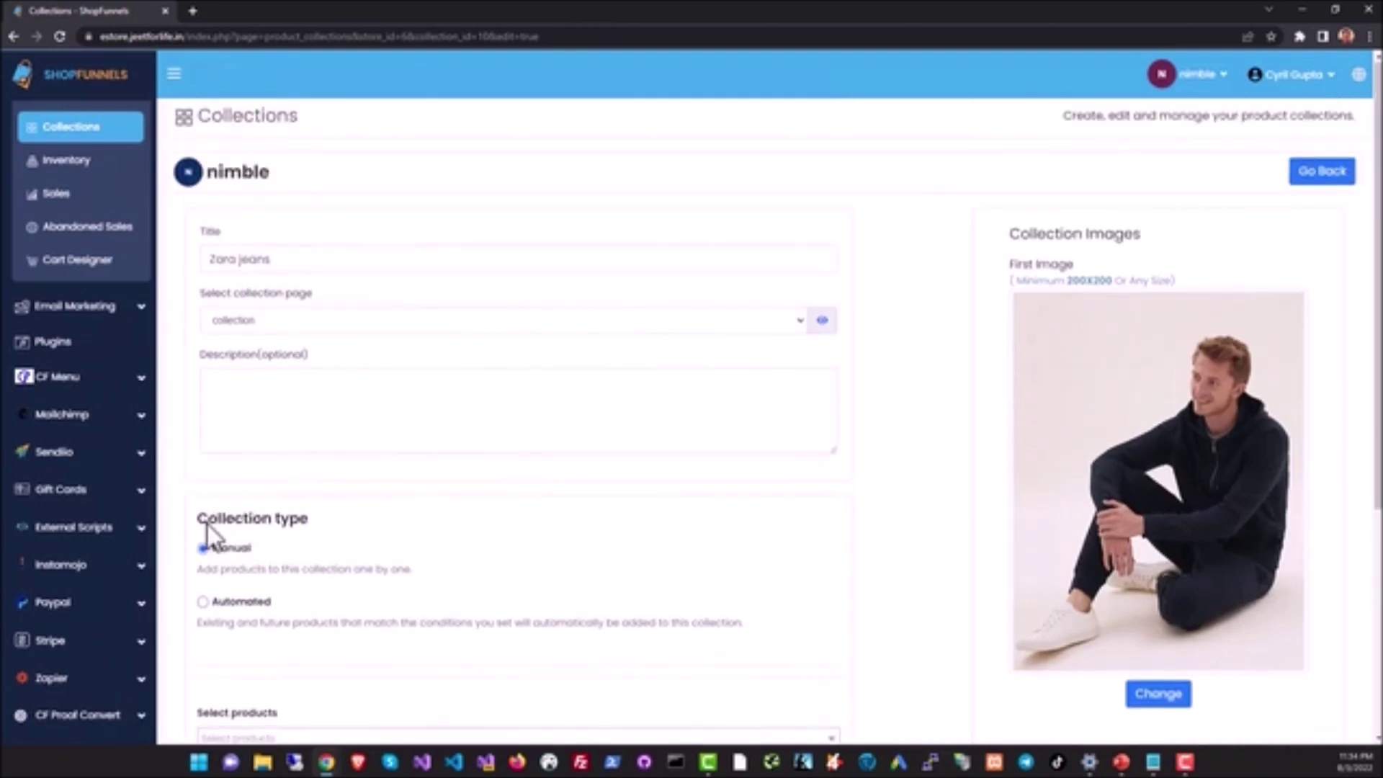
- View the nimble store's inventory list, including the quantity editing field of the first product
click(94, 159)
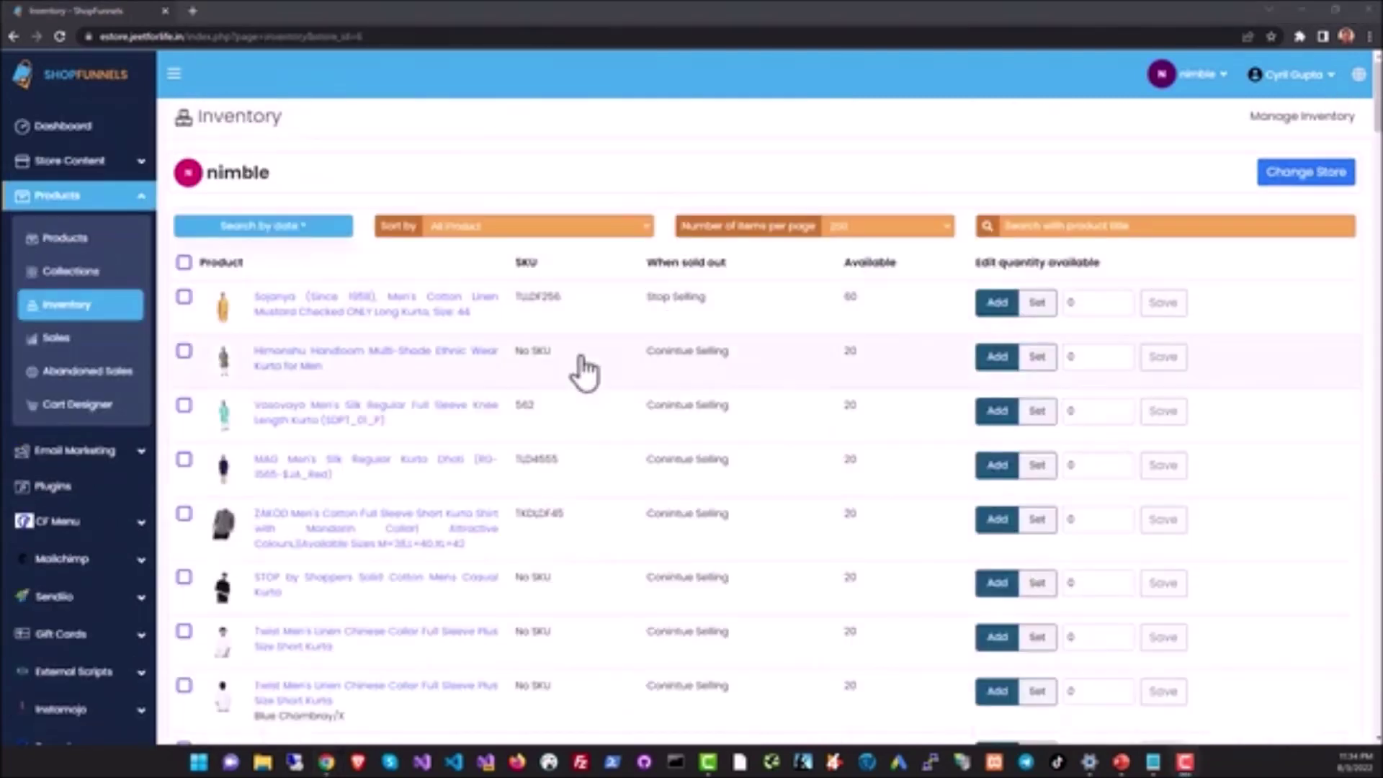
scroll(562, 396, down, 2)
scroll(523, 399, down, 5)
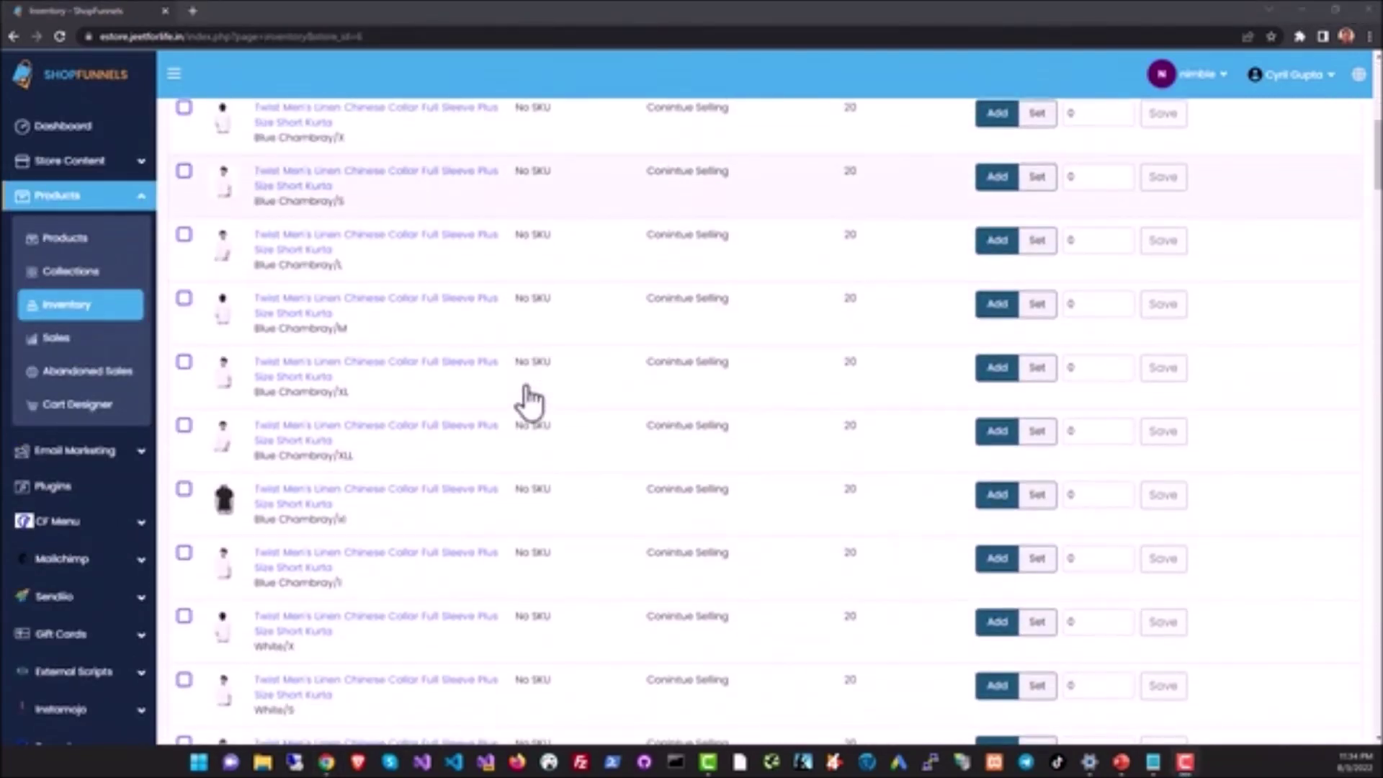
scroll(529, 400, up, 8)
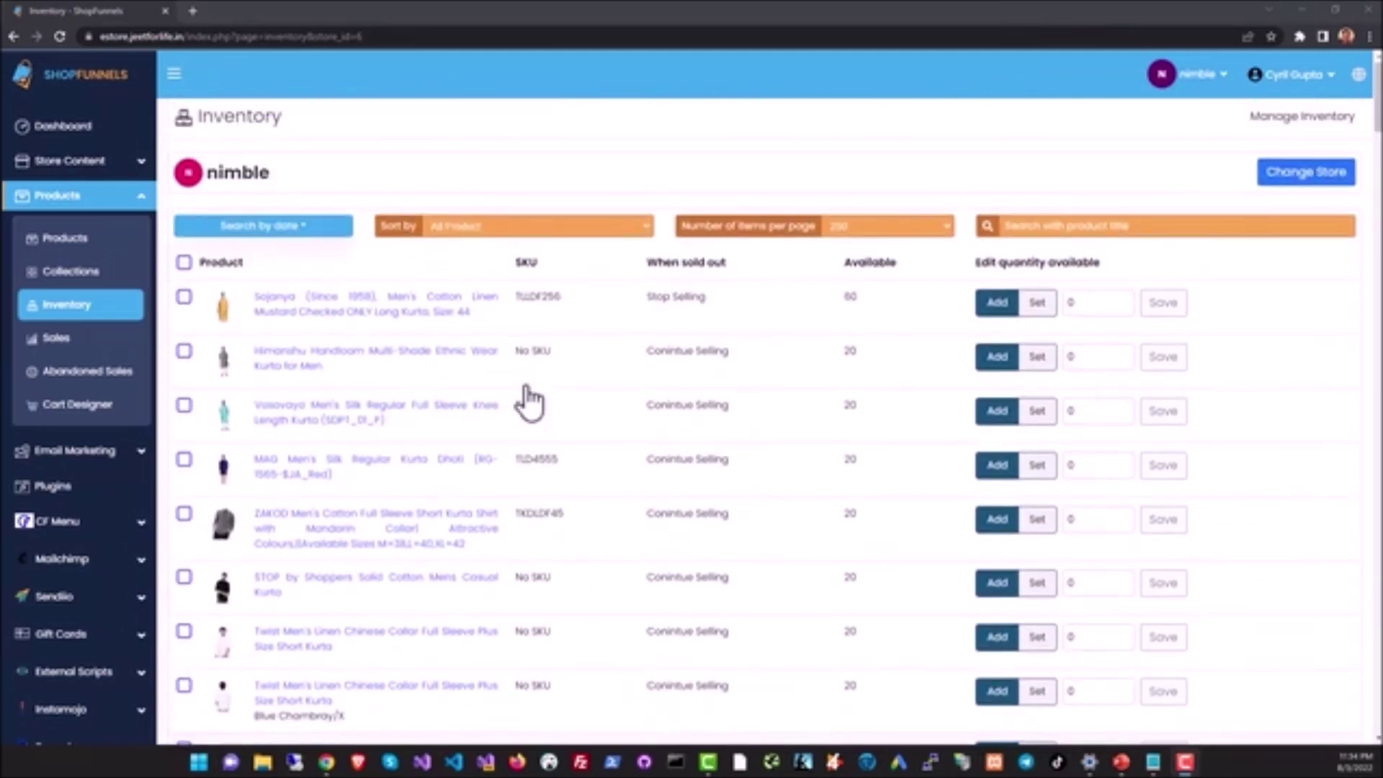
click(1073, 306)
- View the nimble store's product sales list
click(115, 343)
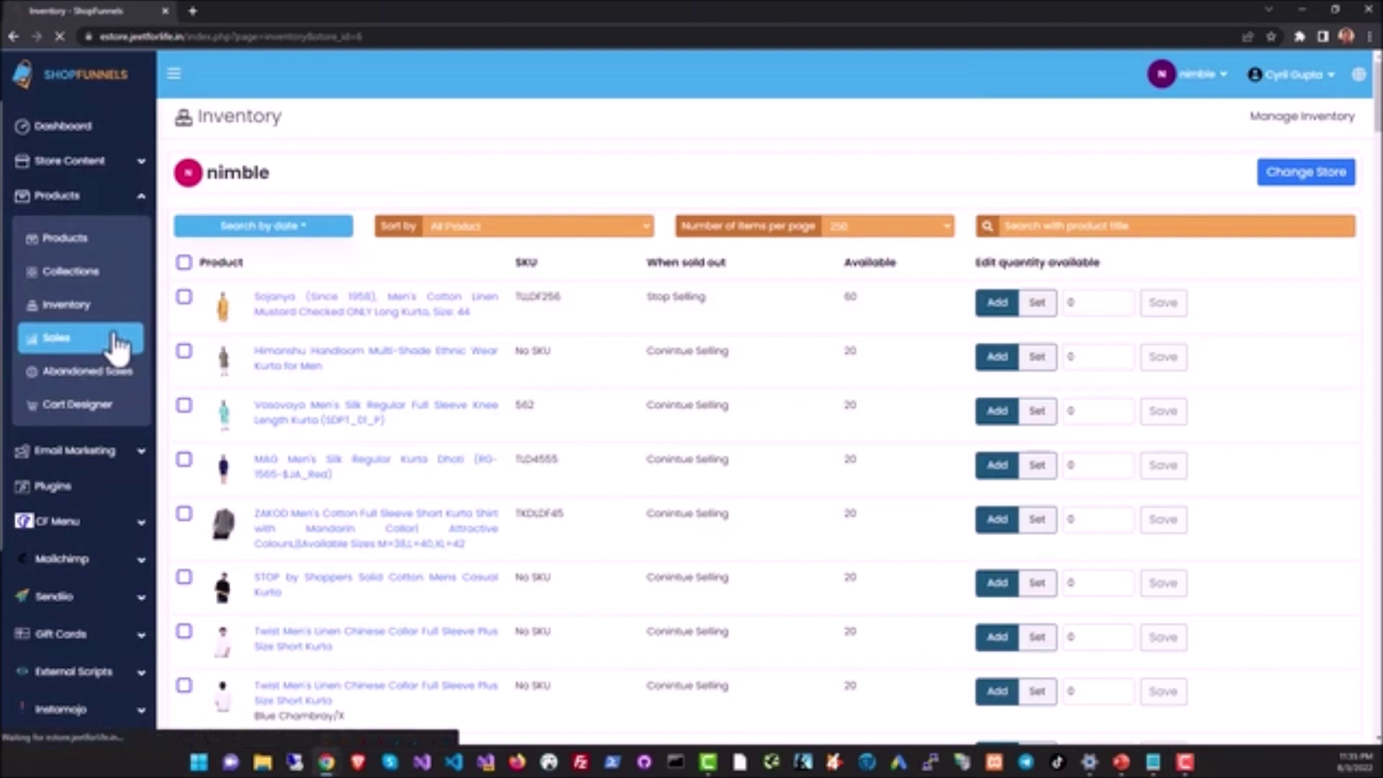
scroll(418, 403, down, 1)
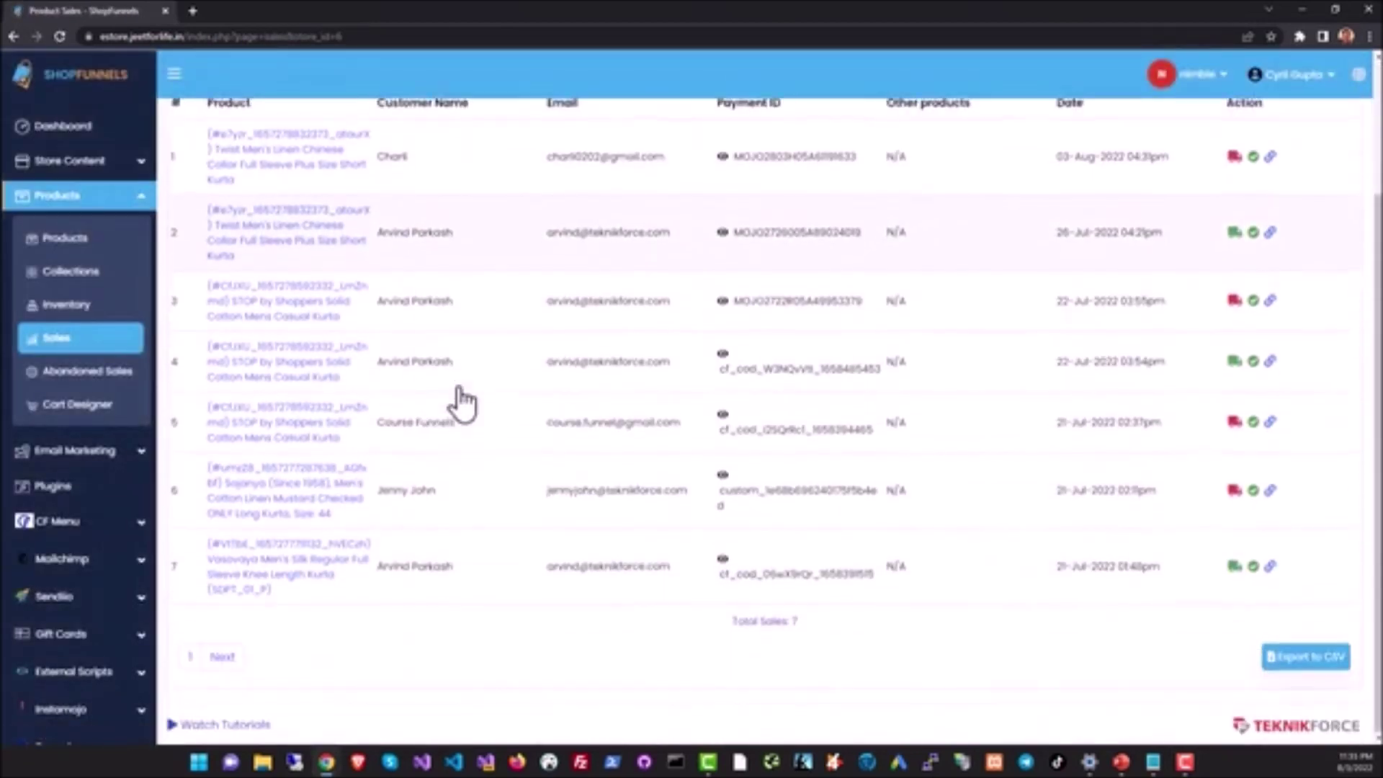
scroll(475, 411, up, 1)
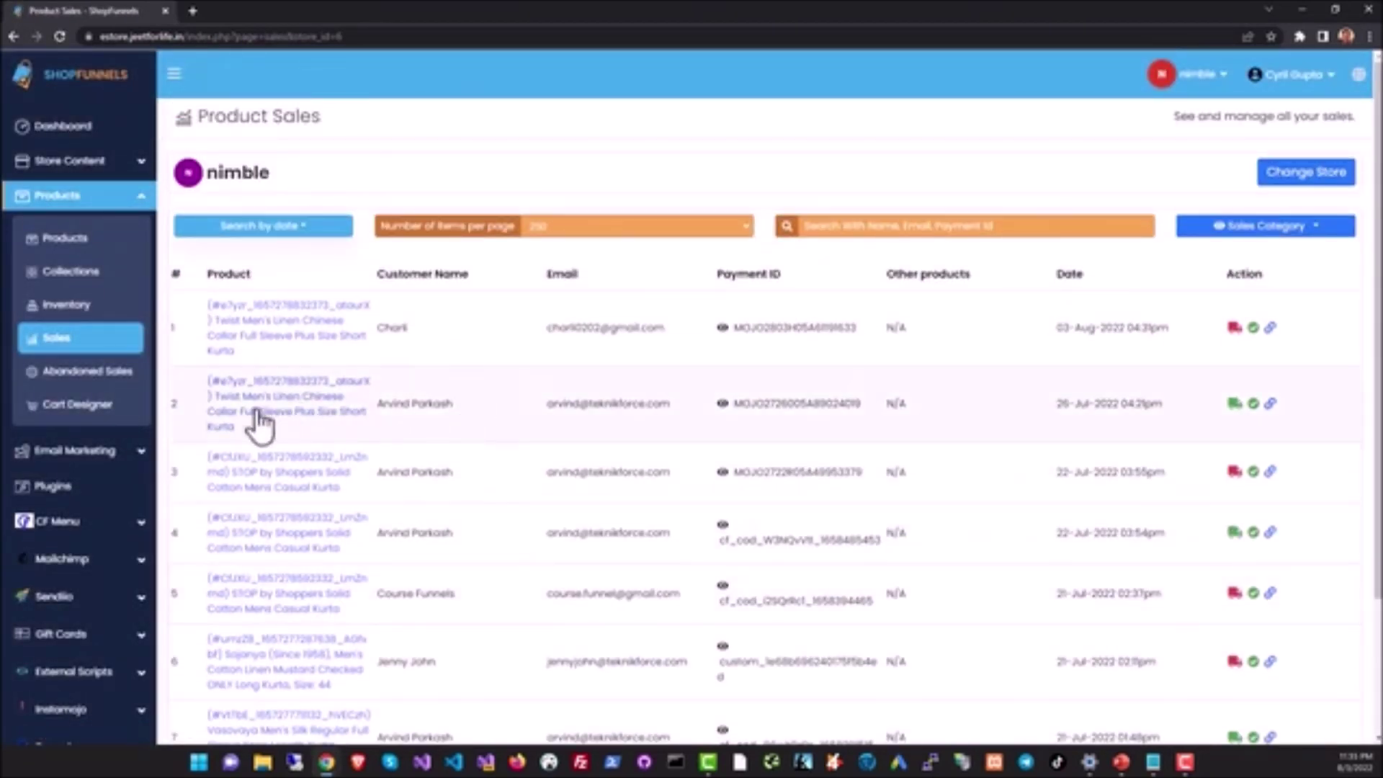
- View the nimble store's abandoned sales and the Cart Designer's cart icon settings, including the available icon designs
click(115, 382)
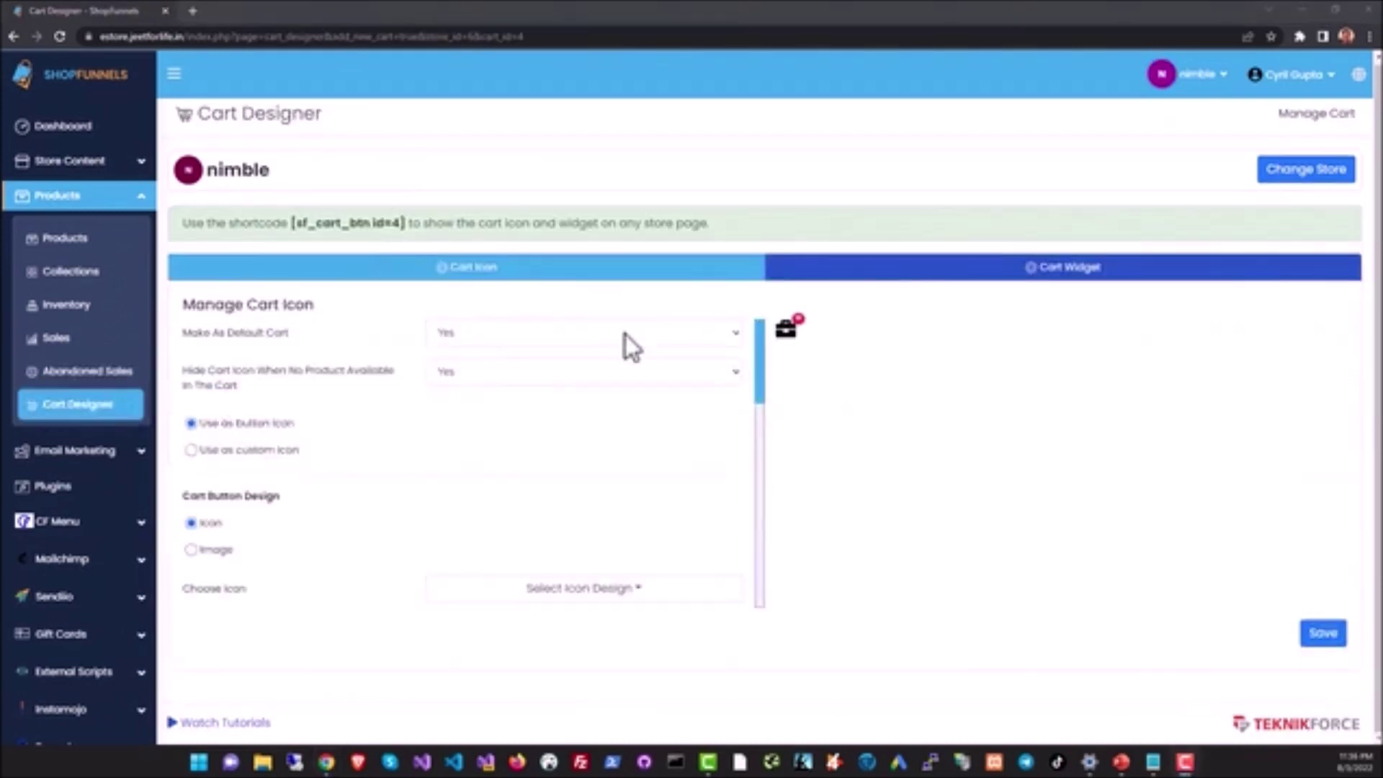
scroll(639, 411, down, 2)
click(629, 444)
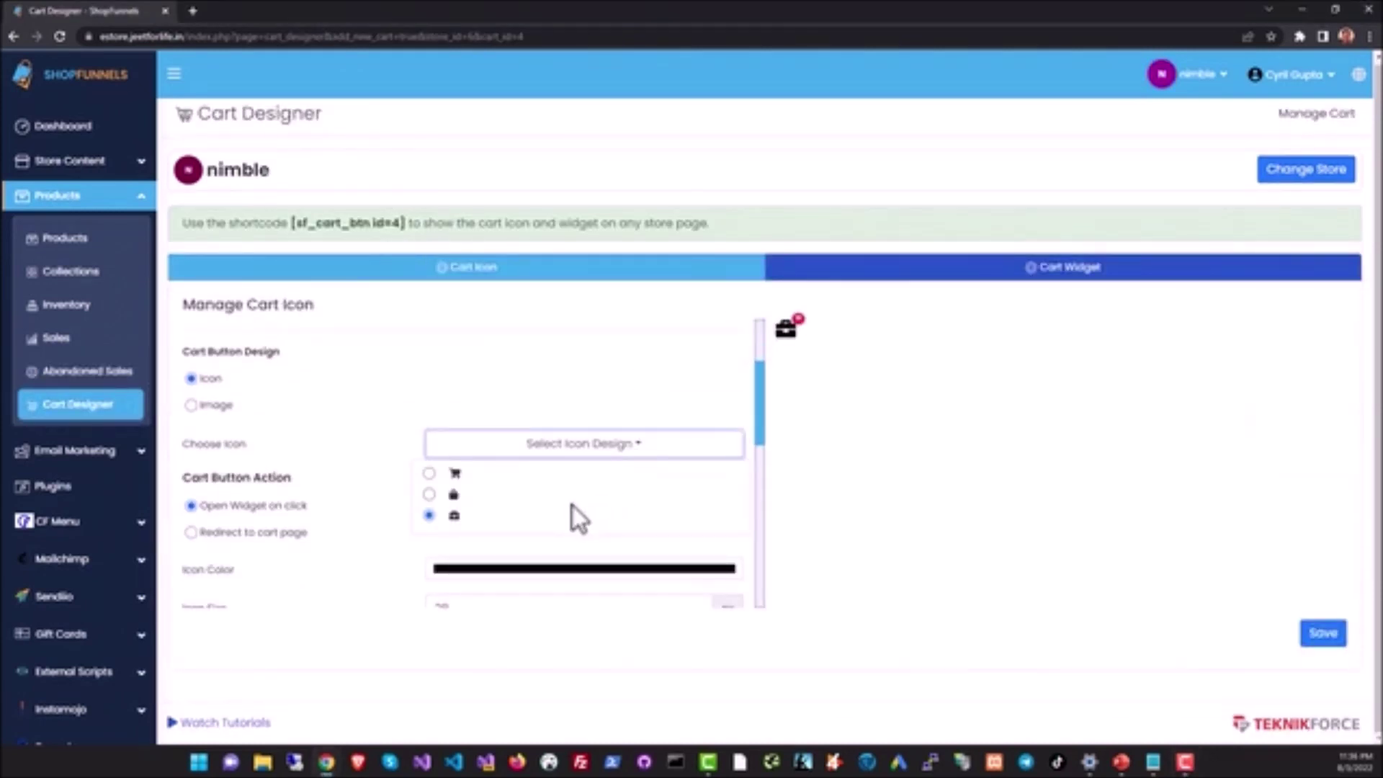
scroll(572, 506, down, 1)
click(503, 479)
scroll(468, 404, down, 3)
scroll(704, 472, up, 5)
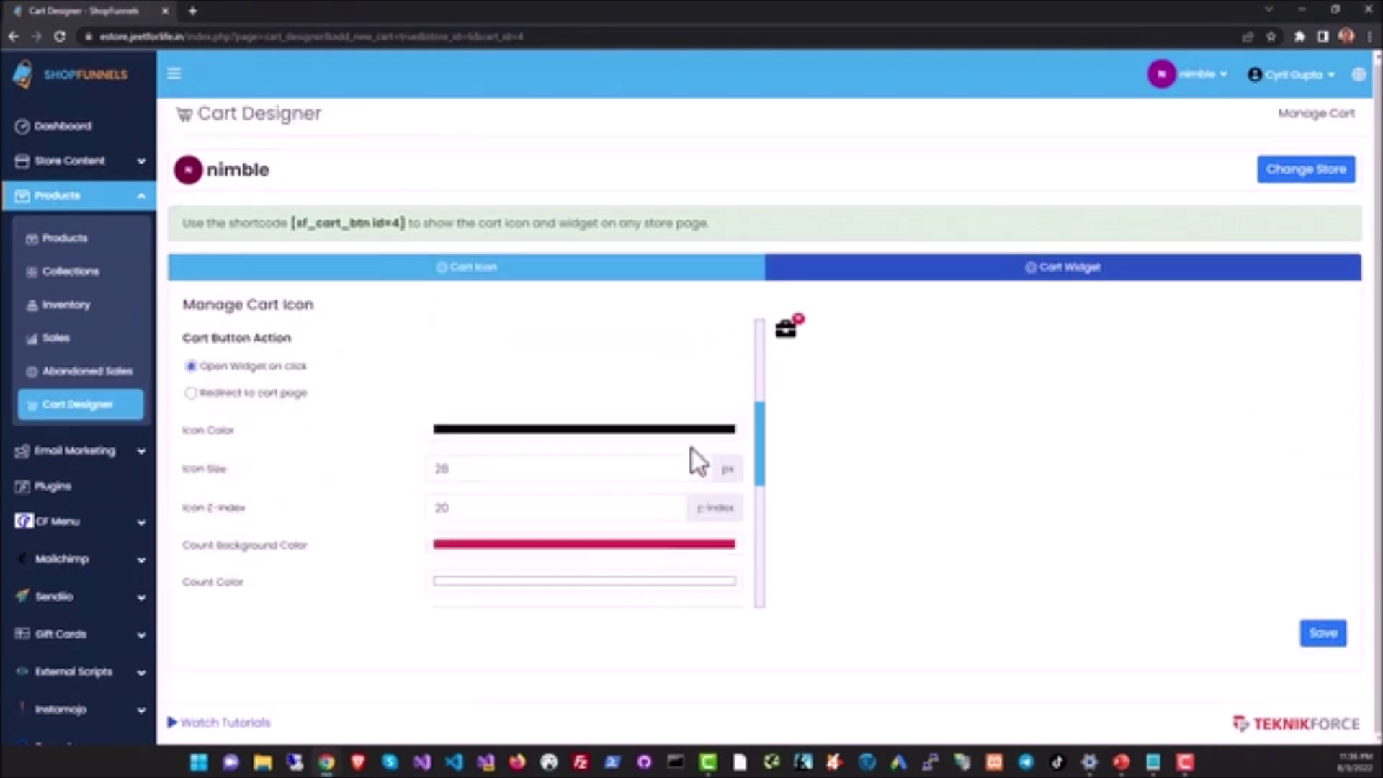
scroll(619, 387, up, 2)
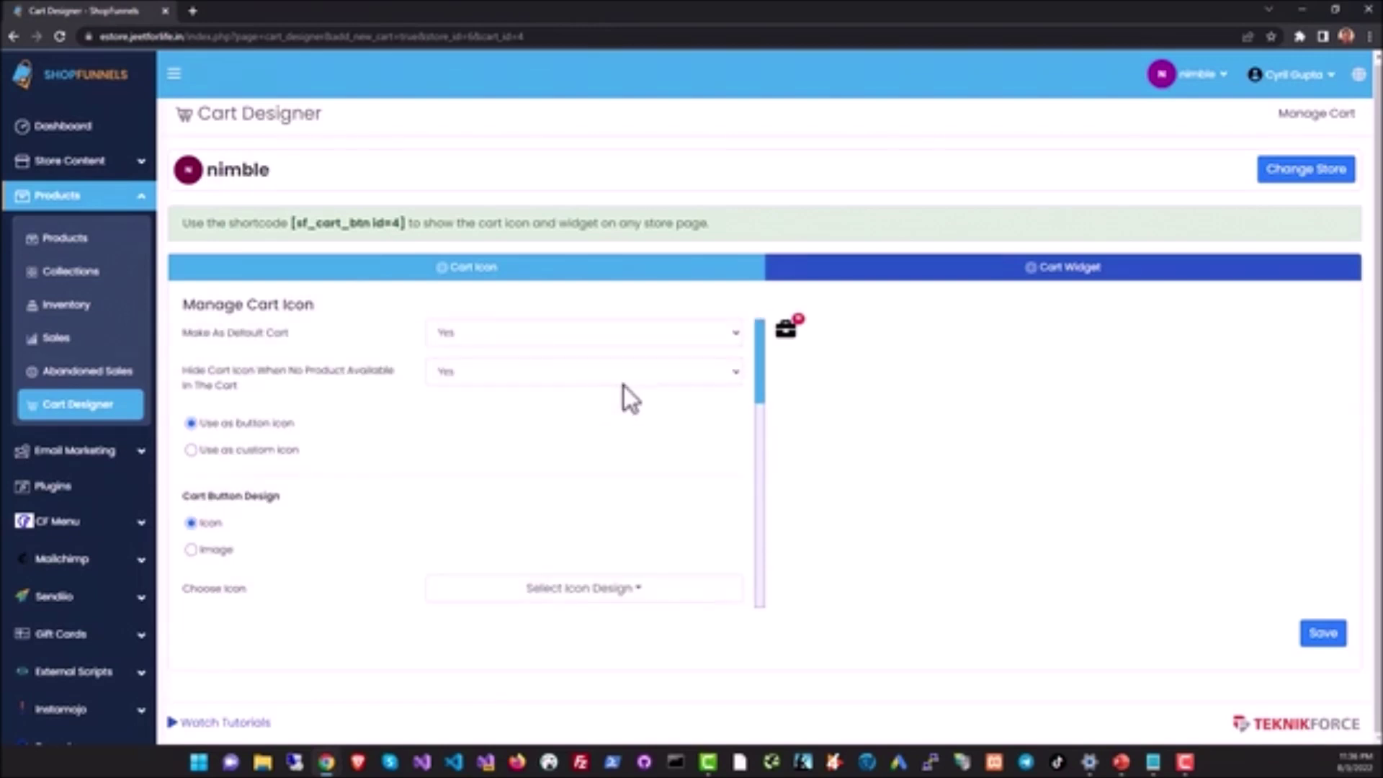
- Look through the cart widget's design settings for the widget, header, product details and footer
click(974, 296)
scroll(593, 454, down, 6)
scroll(413, 549, down, 2)
scroll(487, 516, up, 2)
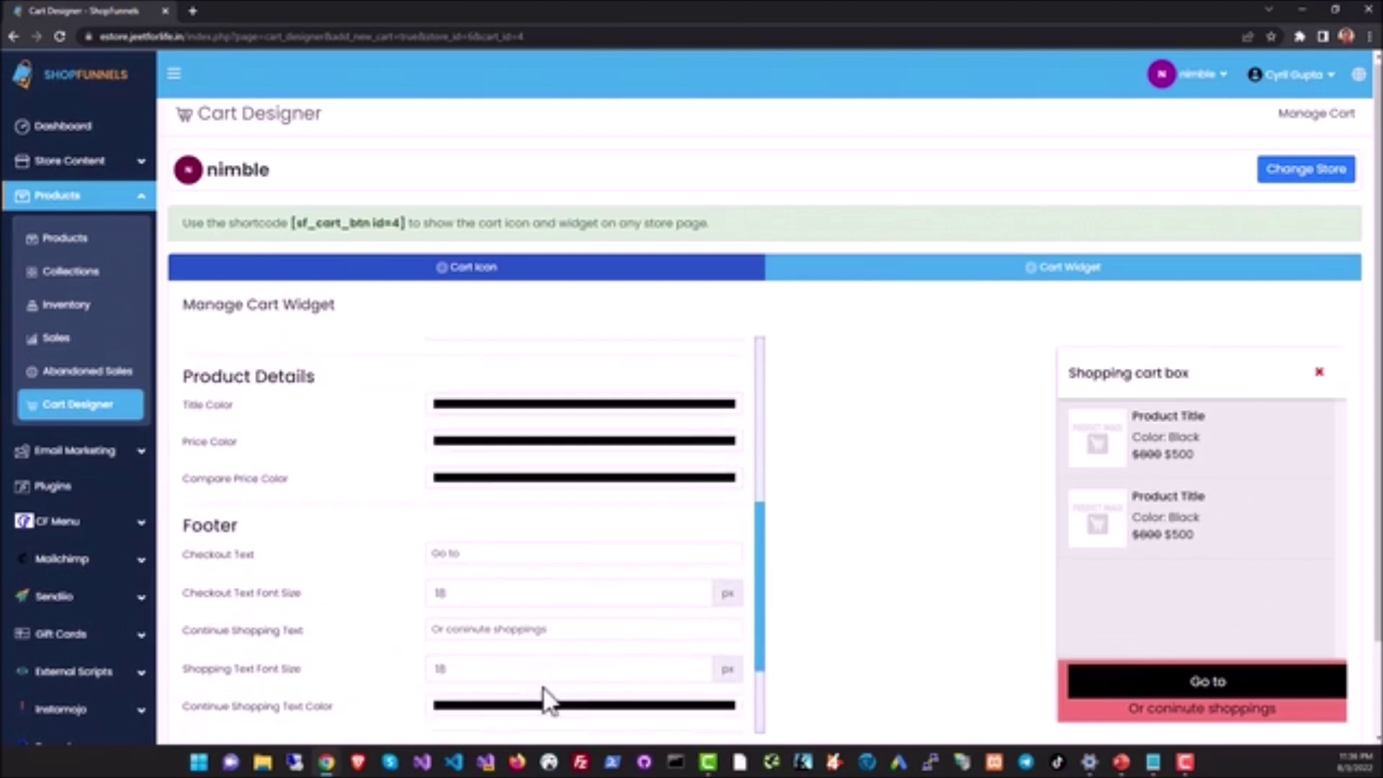
scroll(541, 684, down, 2)
scroll(608, 623, up, 12)
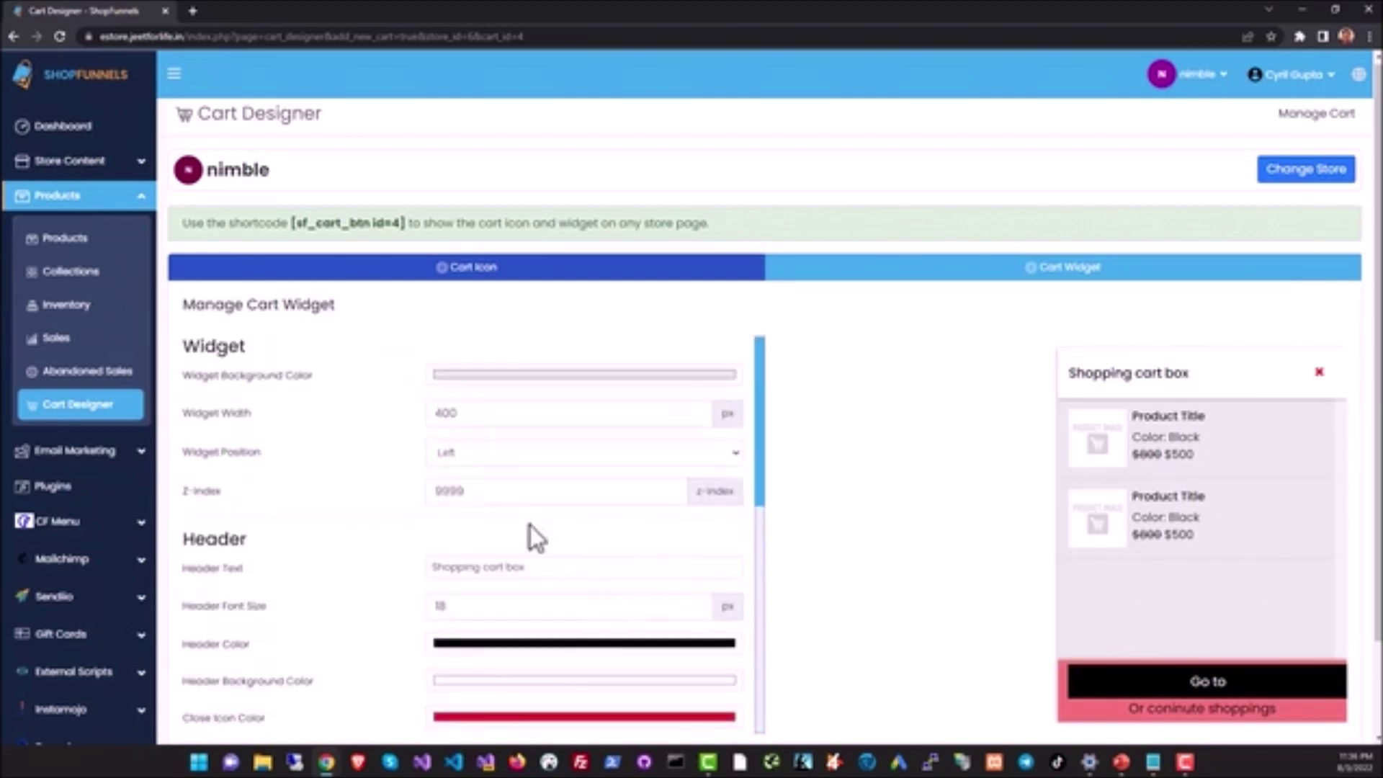
- View the email marketing subscriber lists and the Compose Mail form with its SMTP and list choices
click(115, 461)
click(106, 497)
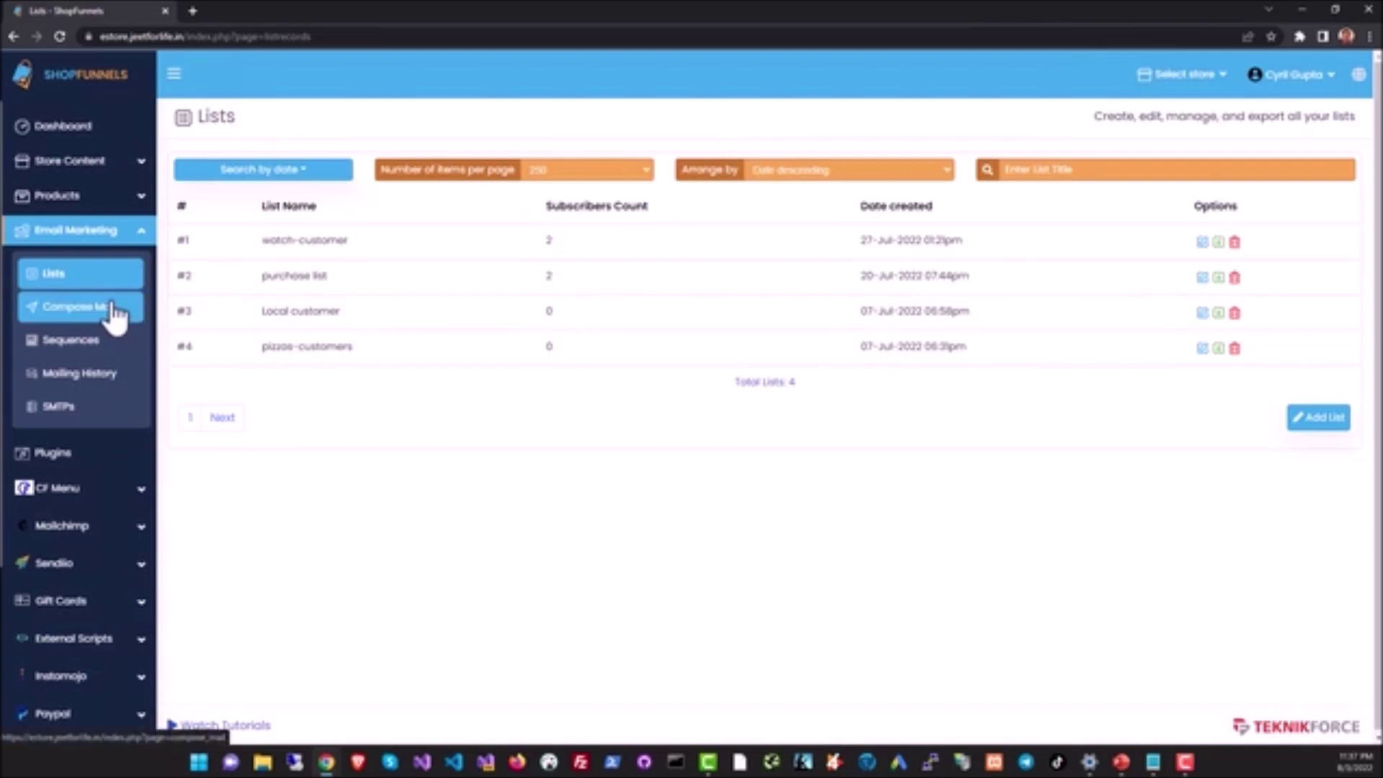
click(113, 310)
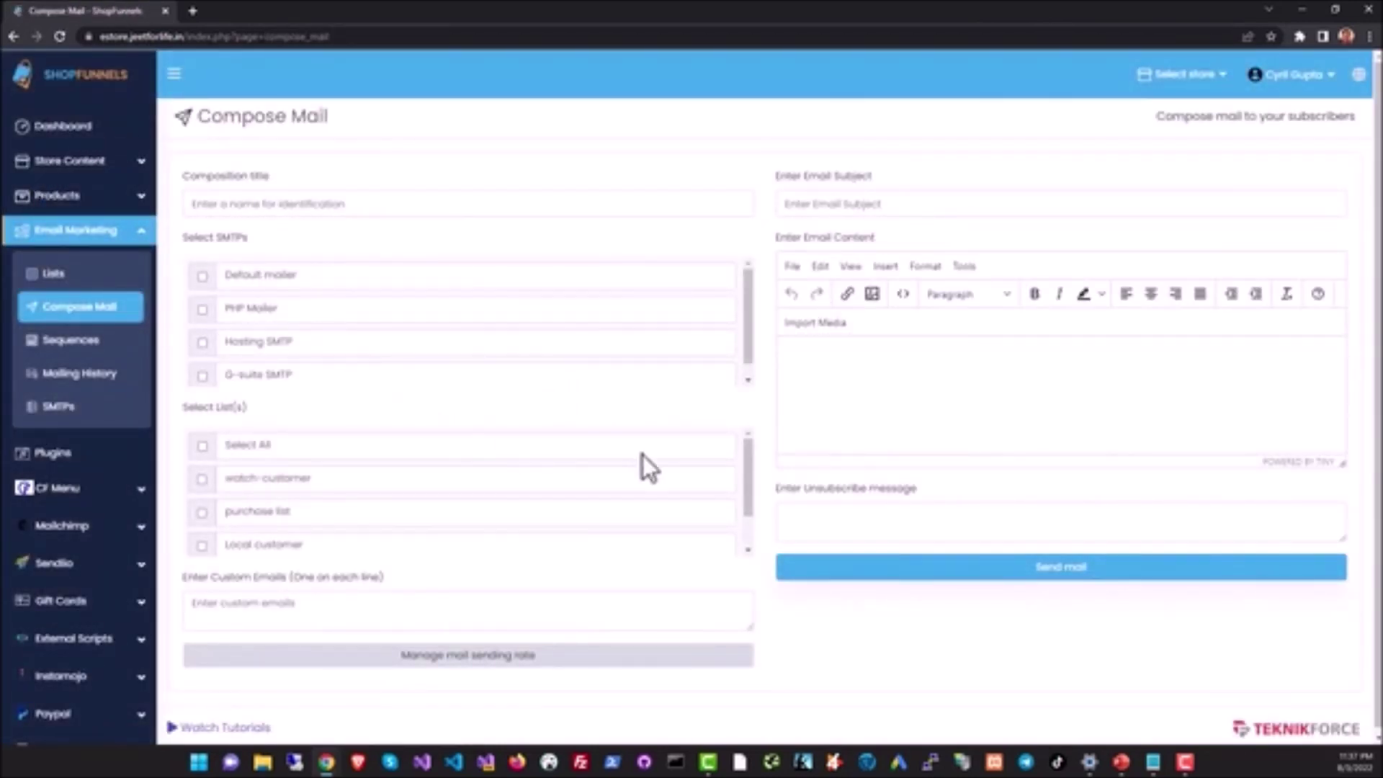
scroll(751, 432, down, 2)
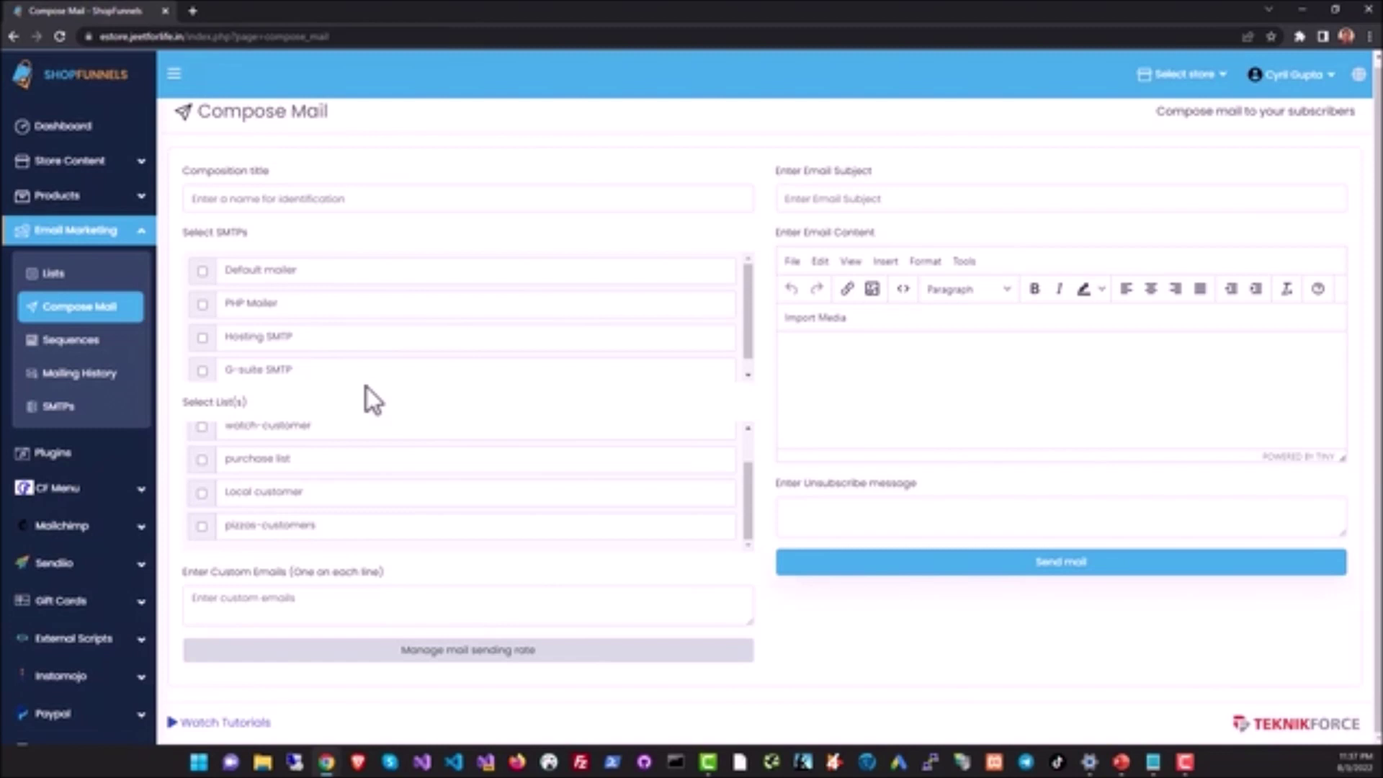
- View the email sequence records, the mail reports and the SMTP records
click(78, 342)
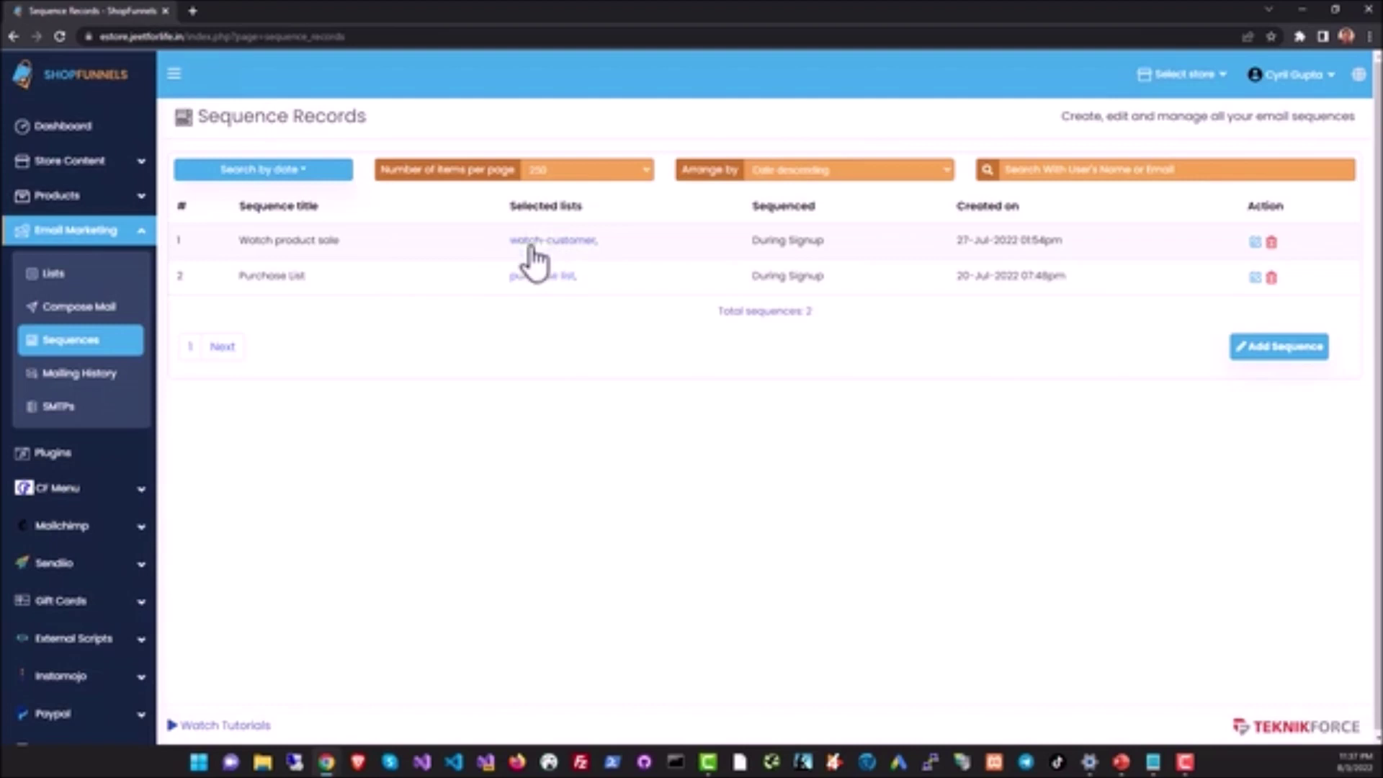
click(83, 378)
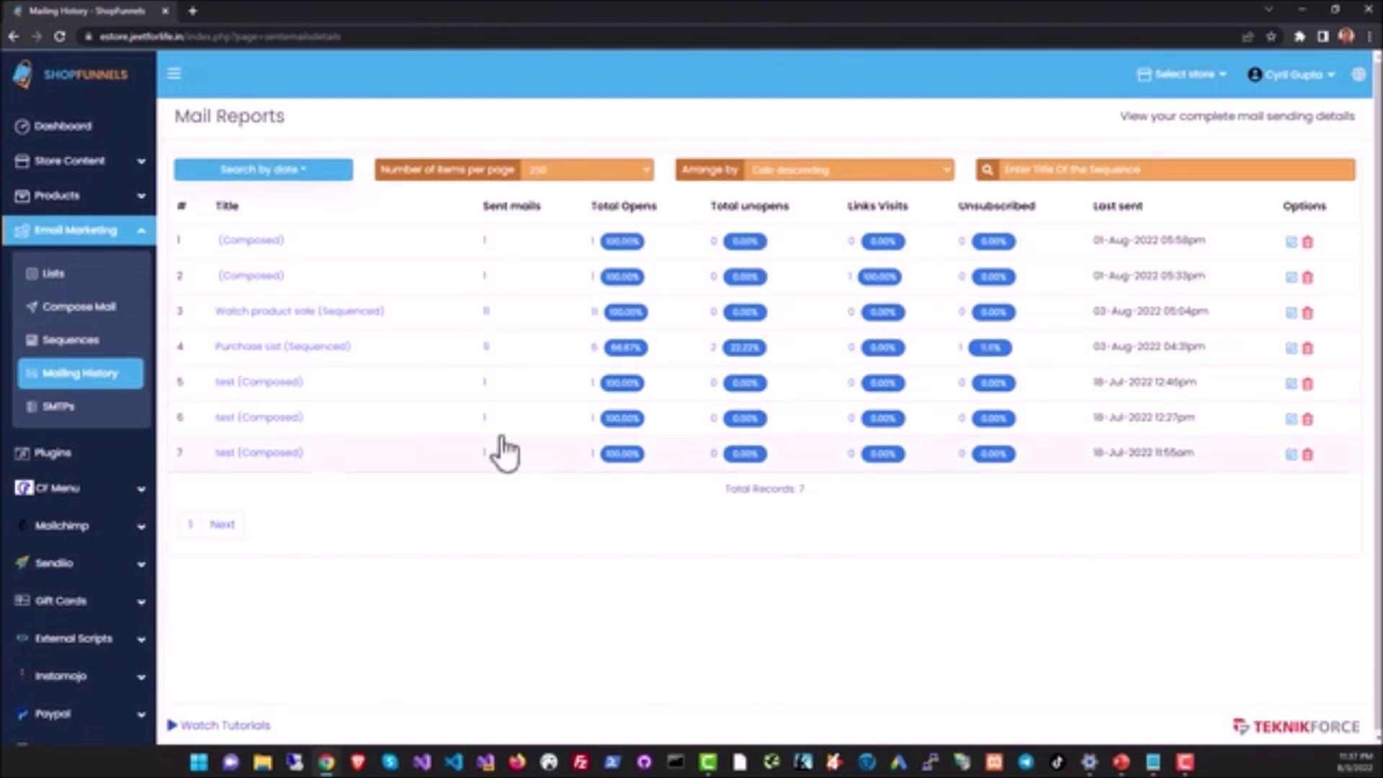
click(110, 409)
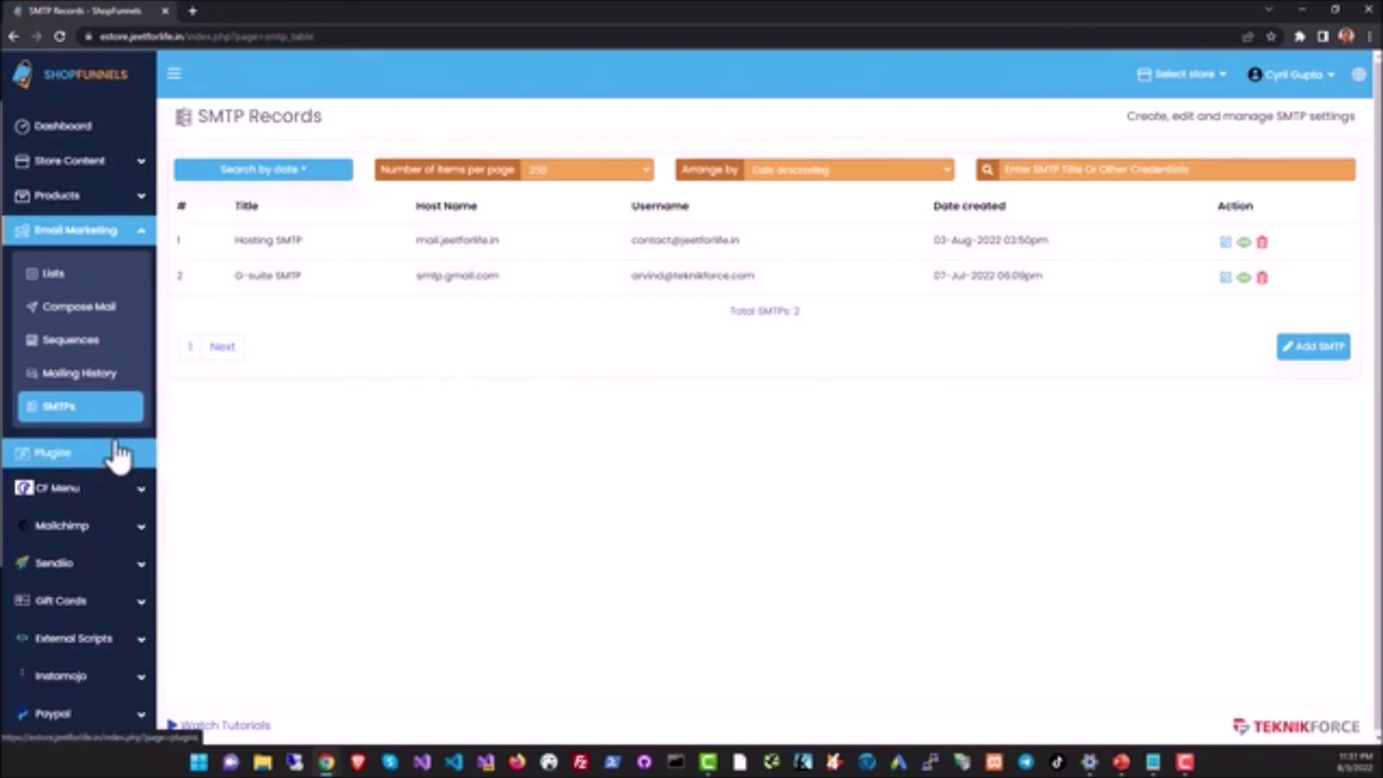
- Show the available options of the Sendiio, Gift Cards and External Scripts plugins
scroll(123, 453, down, 3)
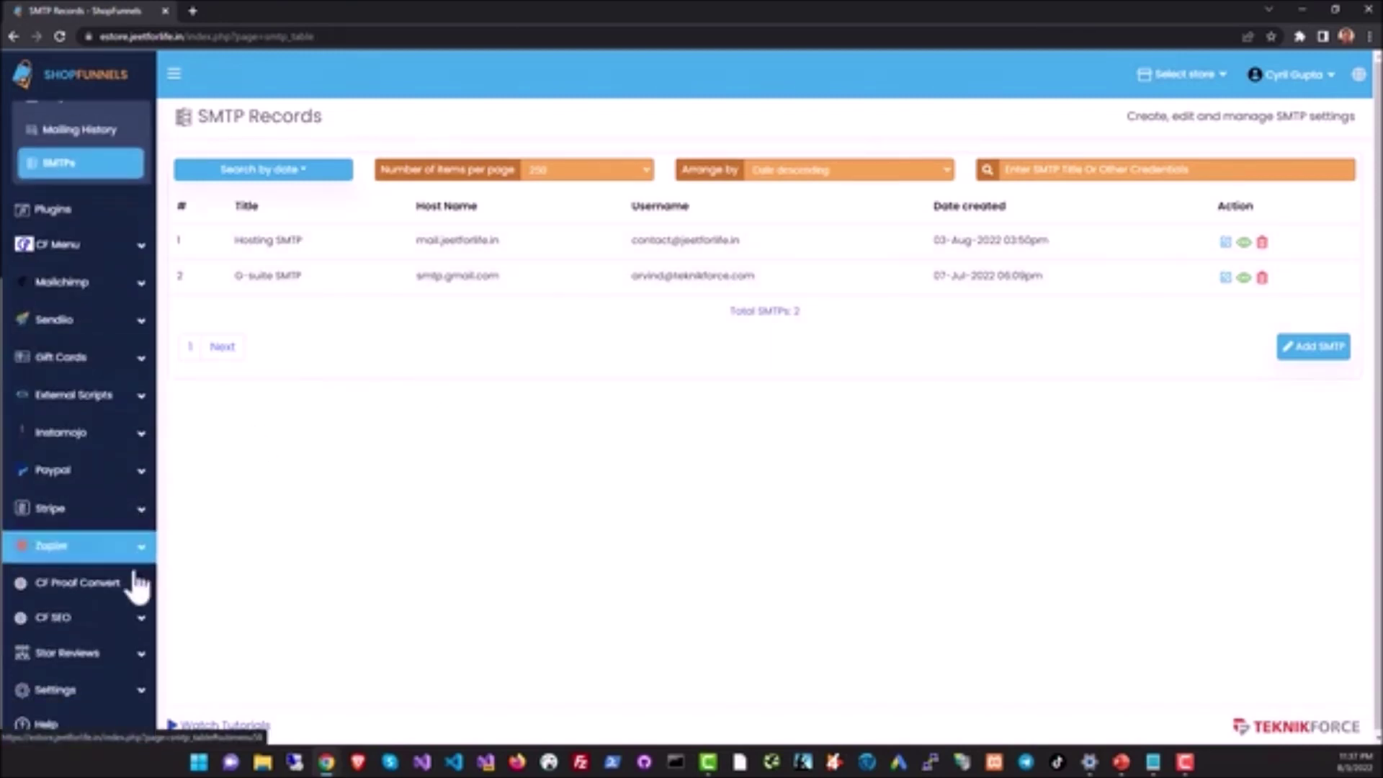
click(98, 328)
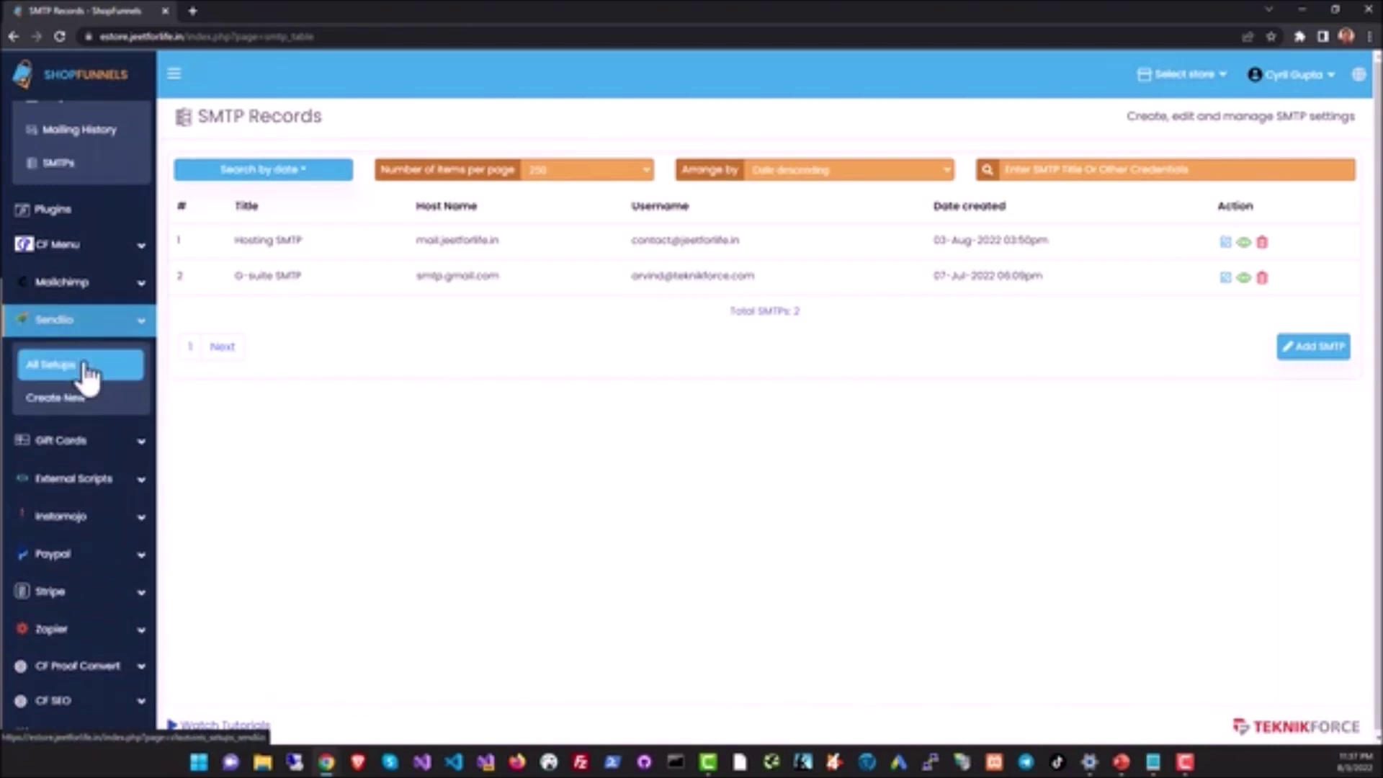
click(86, 448)
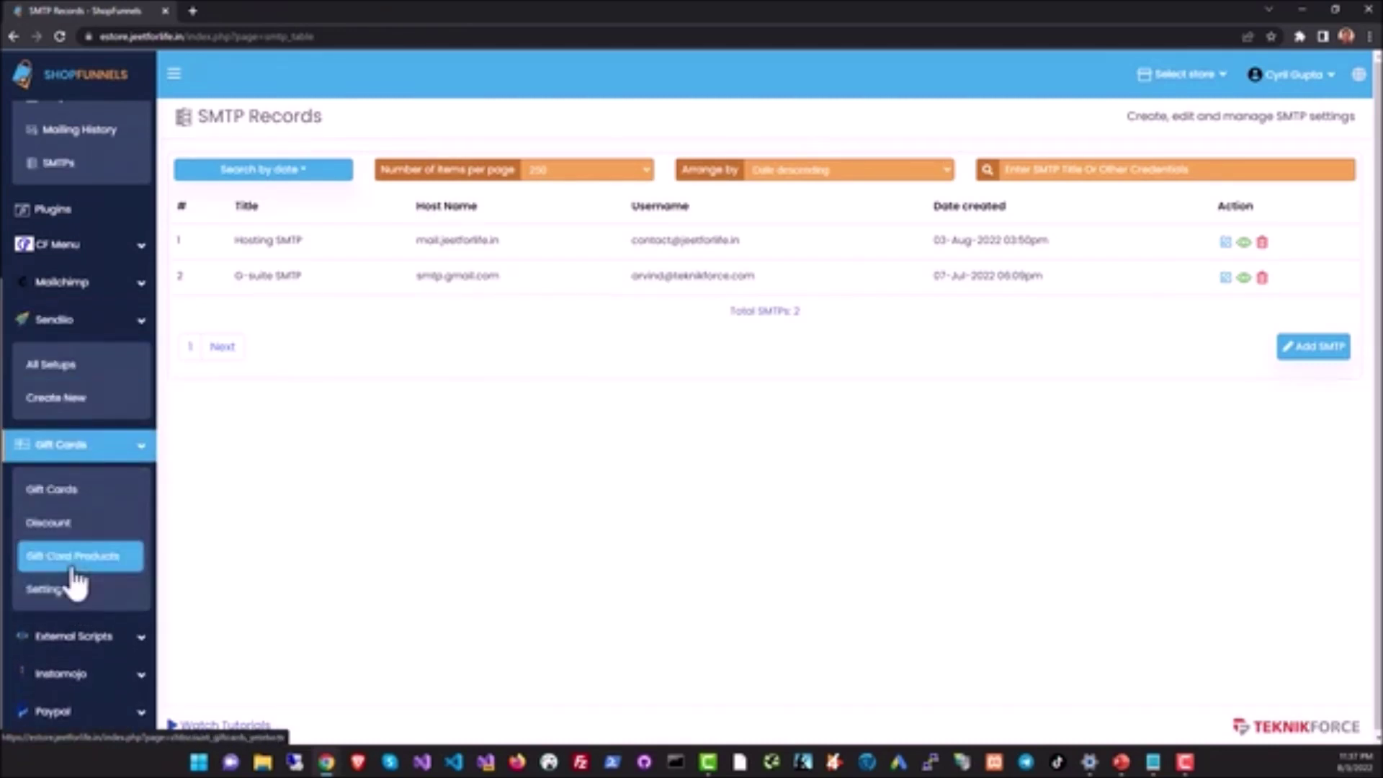
scroll(68, 591, down, 3)
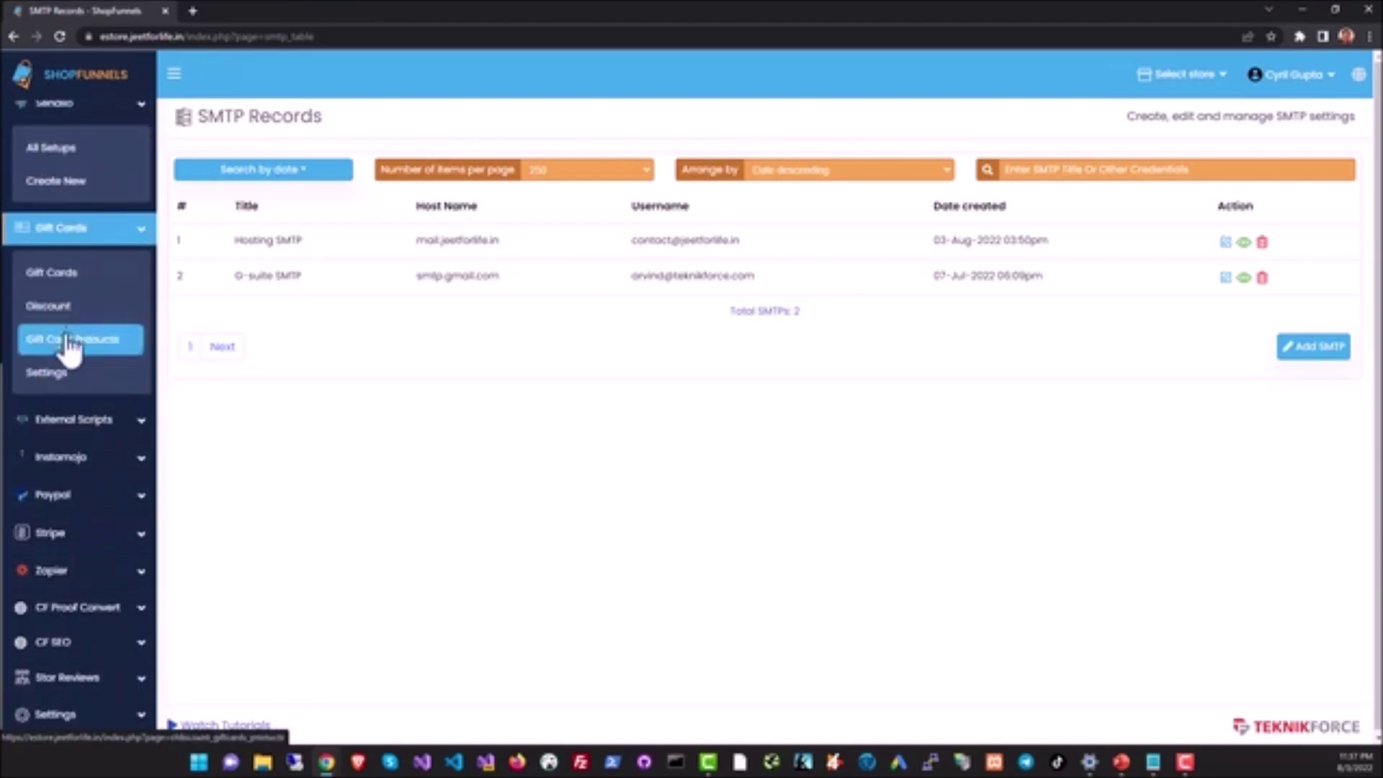
click(88, 432)
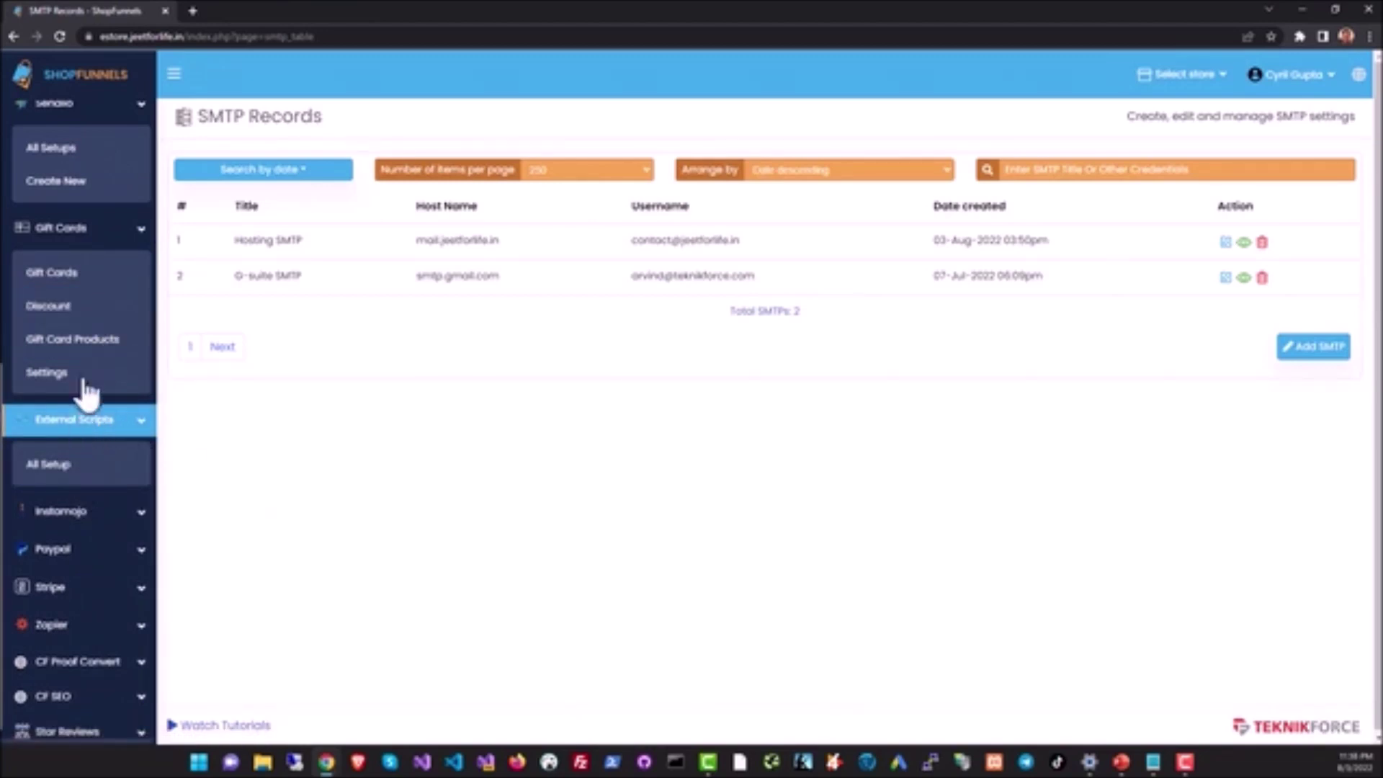
- Look through the installed plugins on the Plugins page
scroll(85, 389, up, 4)
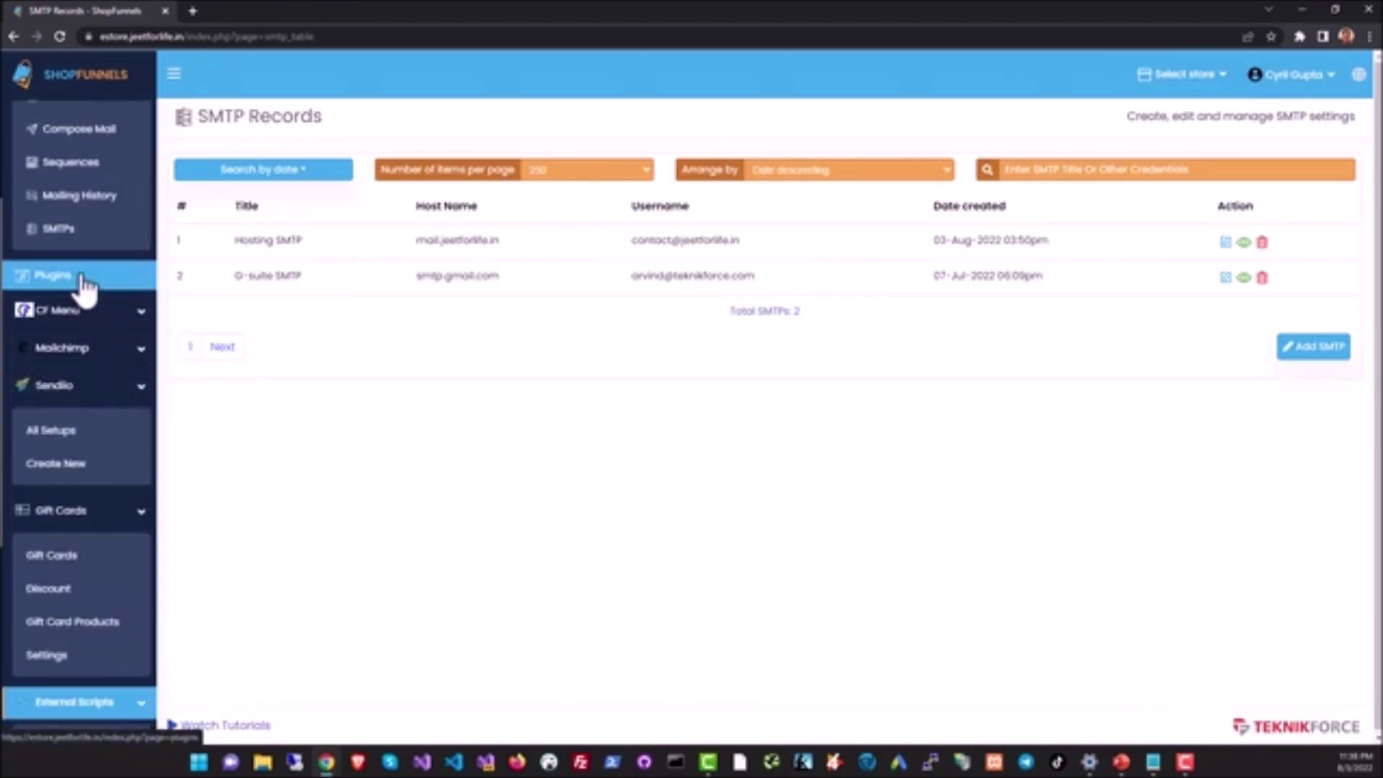
click(81, 278)
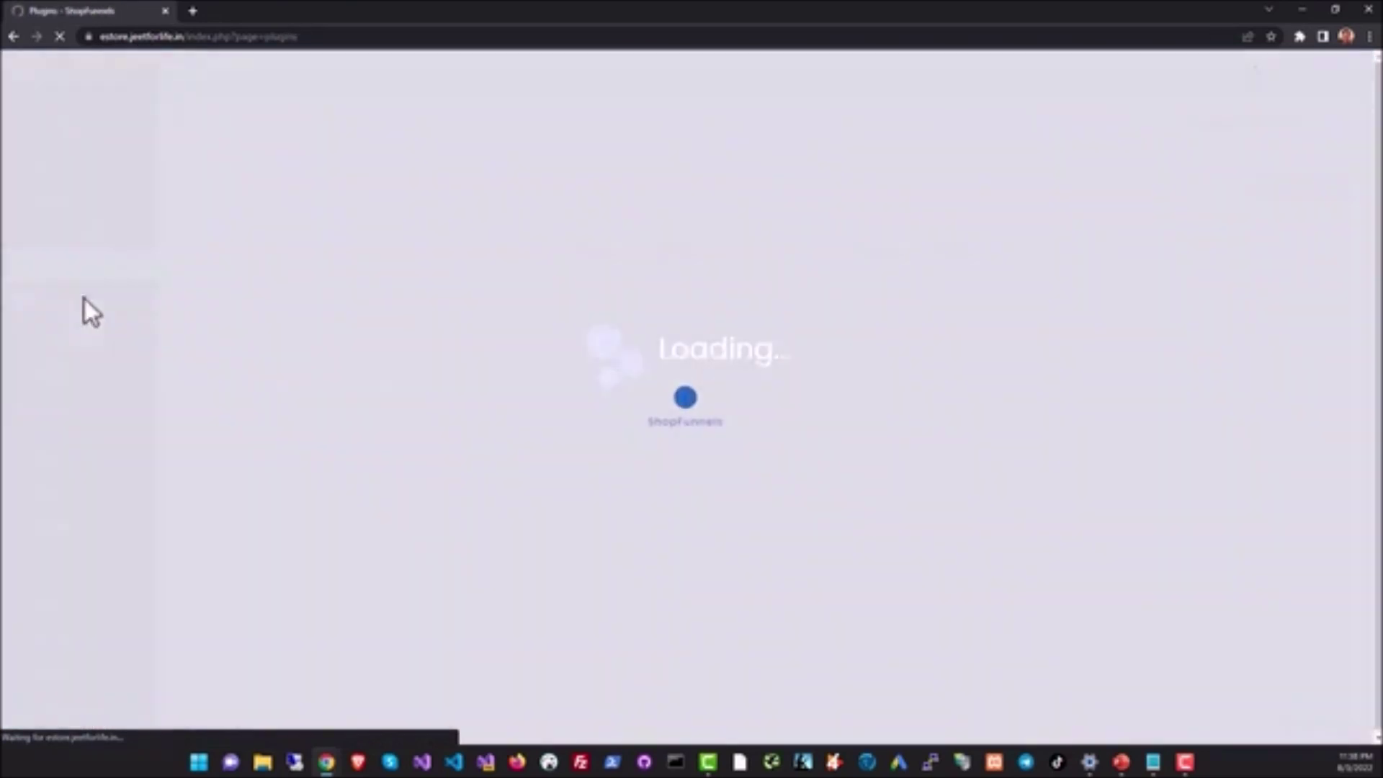
scroll(744, 396, down, 4)
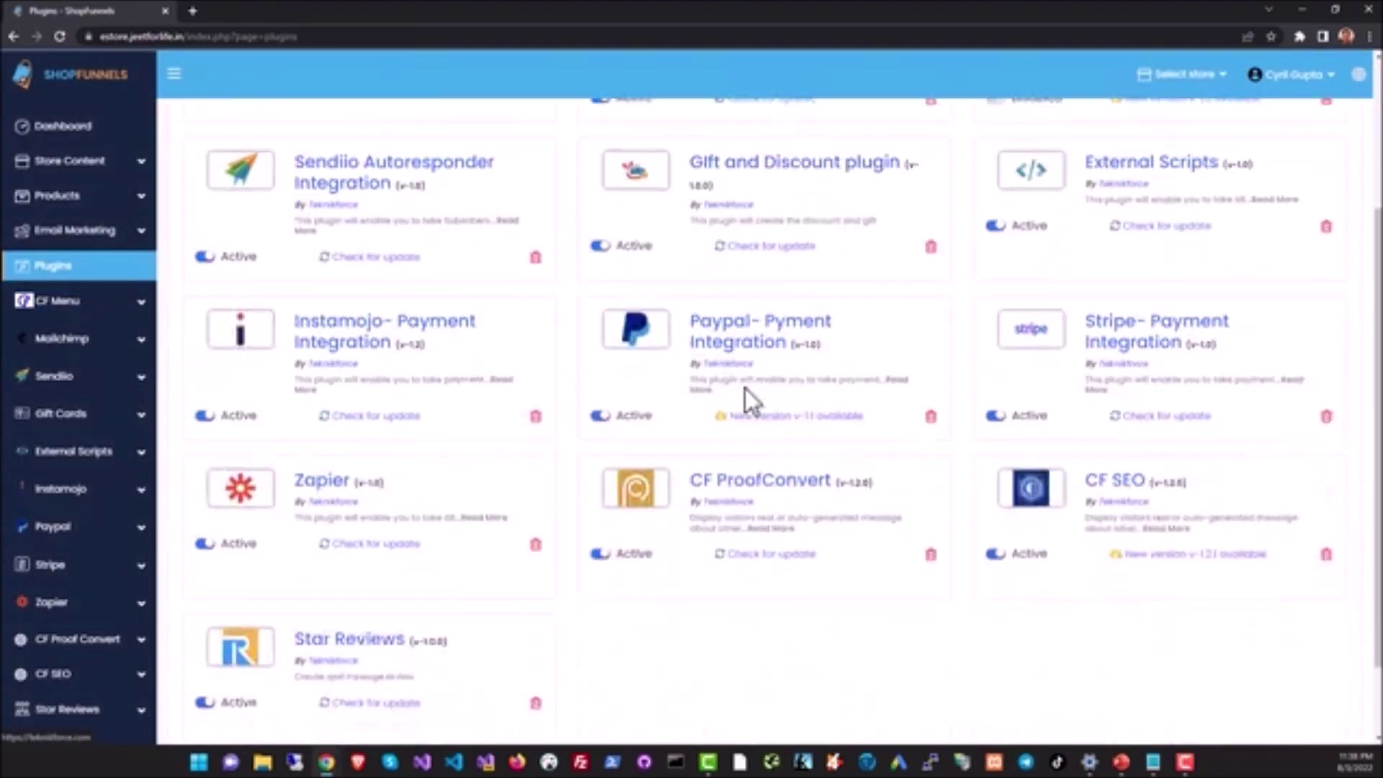
scroll(648, 461, up, 4)
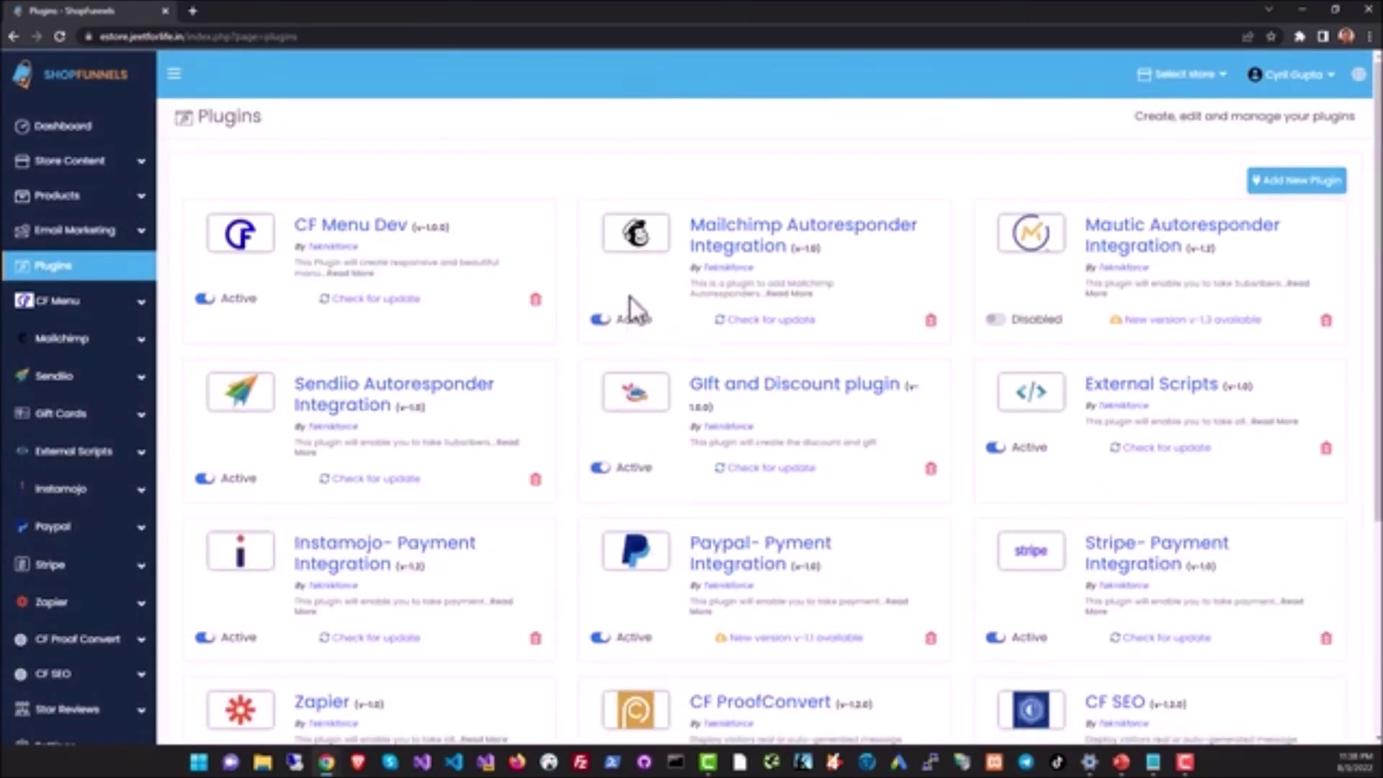
- View the options for adding a new plugin, open the marketplace for installing one, and close it again
click(1293, 184)
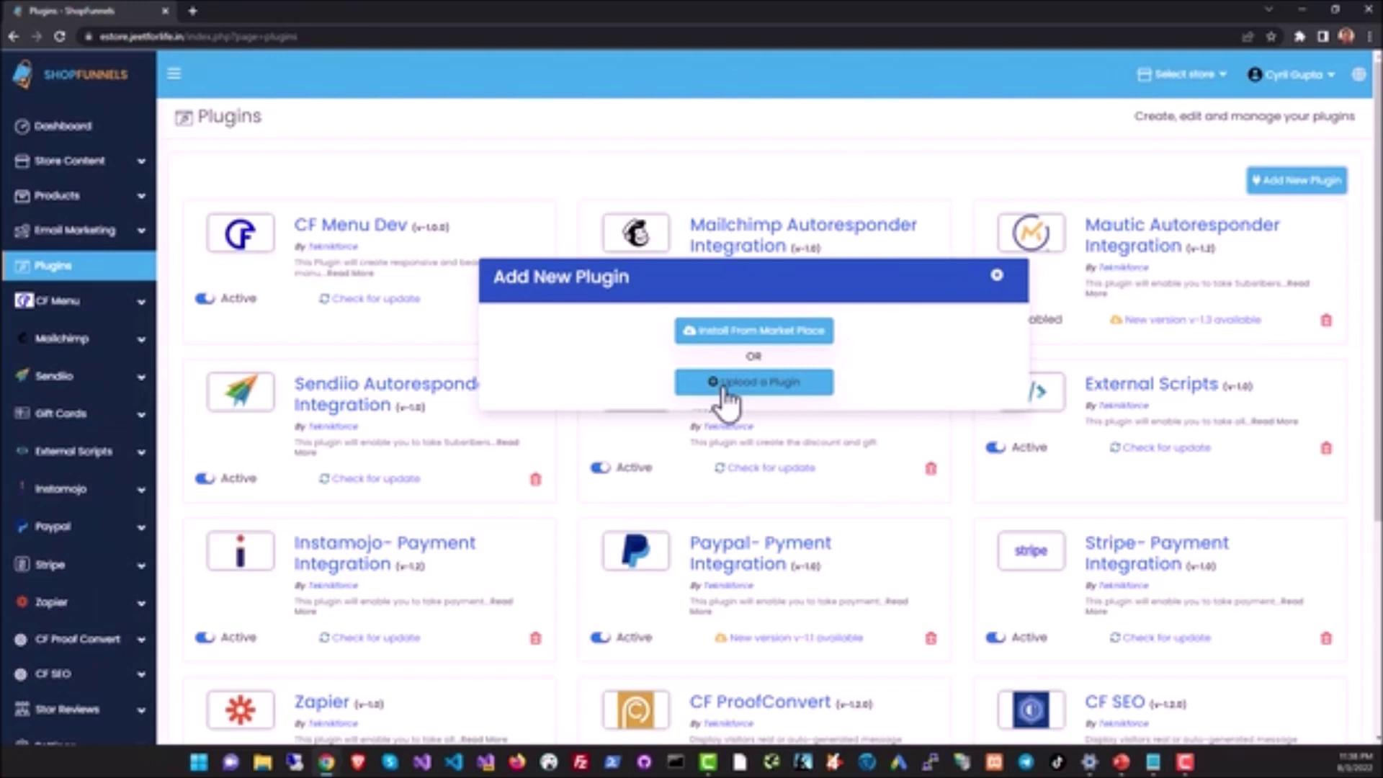
click(766, 337)
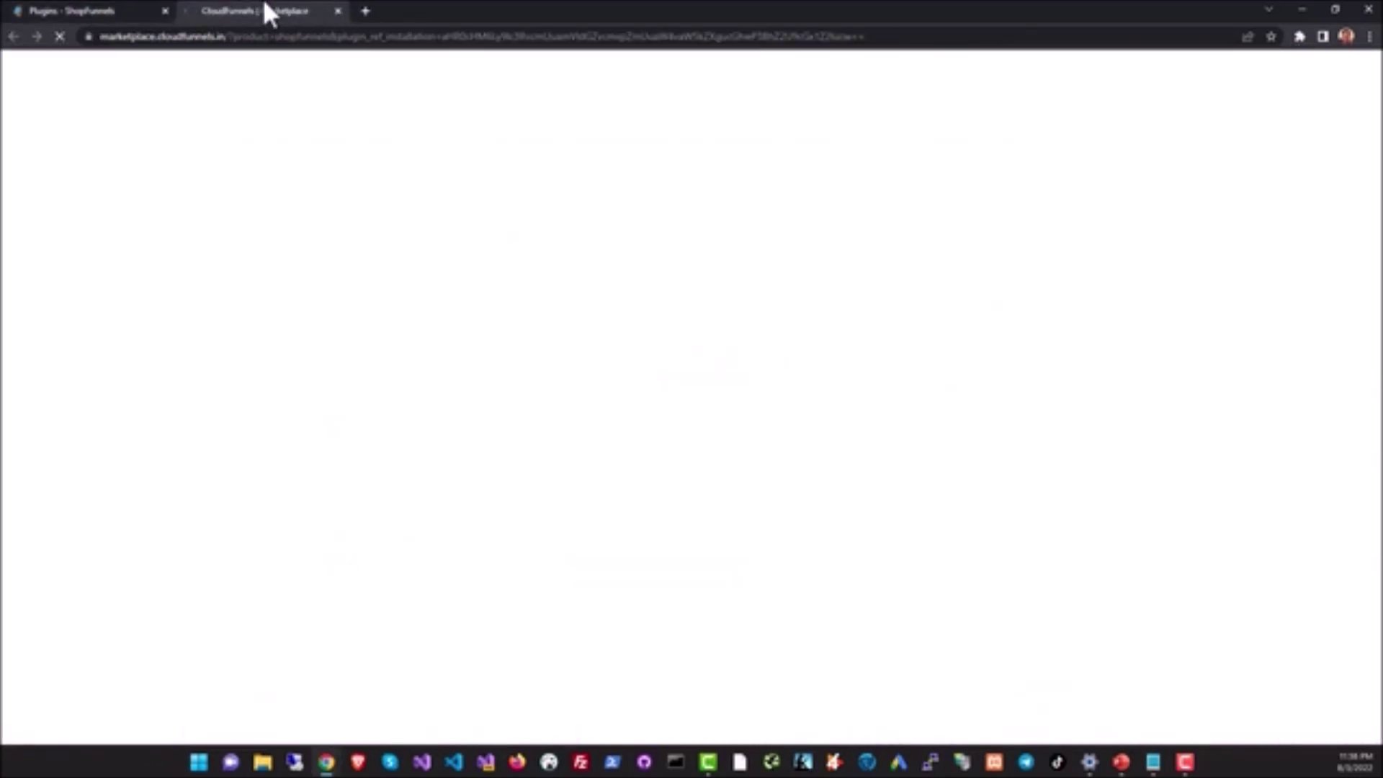
middle_click(269, 12)
- View the app's General Settings and the other settings categories, such as Membership settings
scroll(114, 531, down, 1)
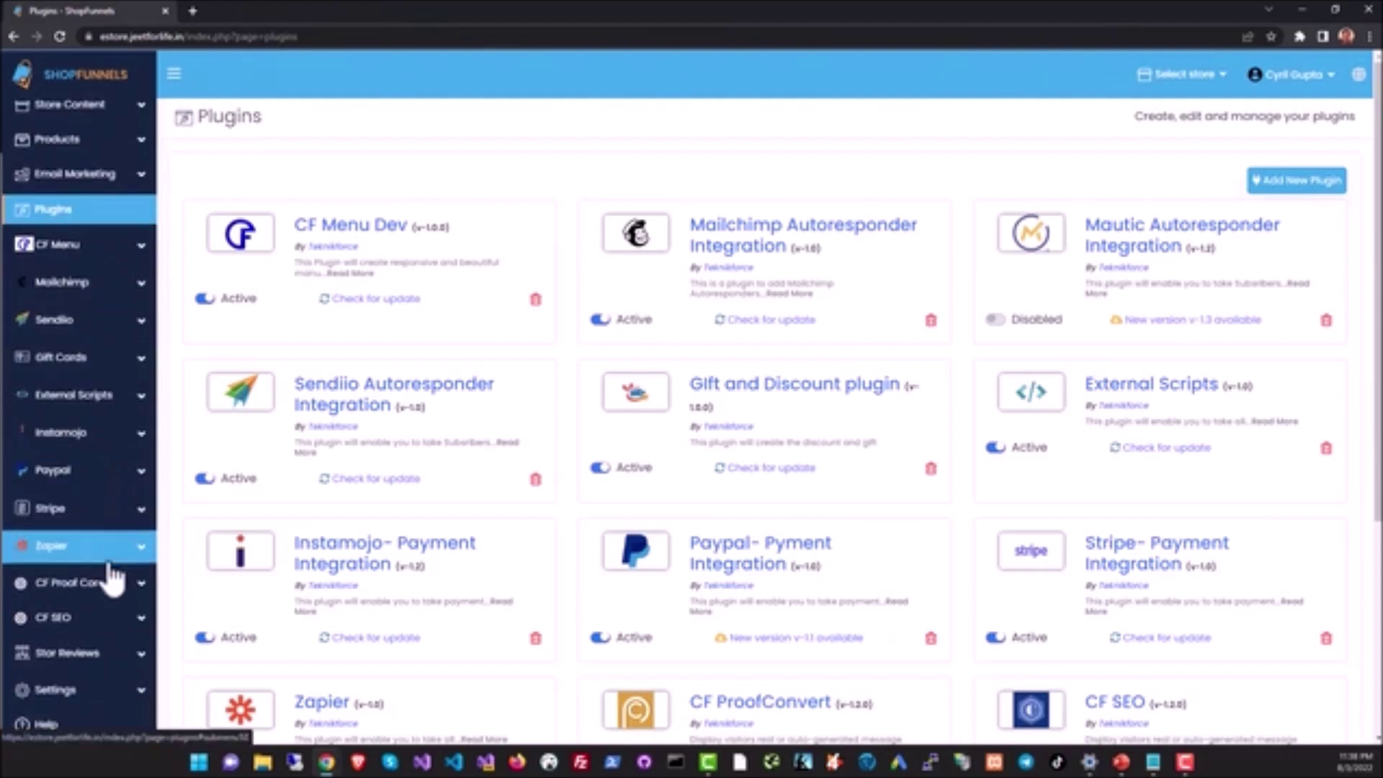
click(76, 692)
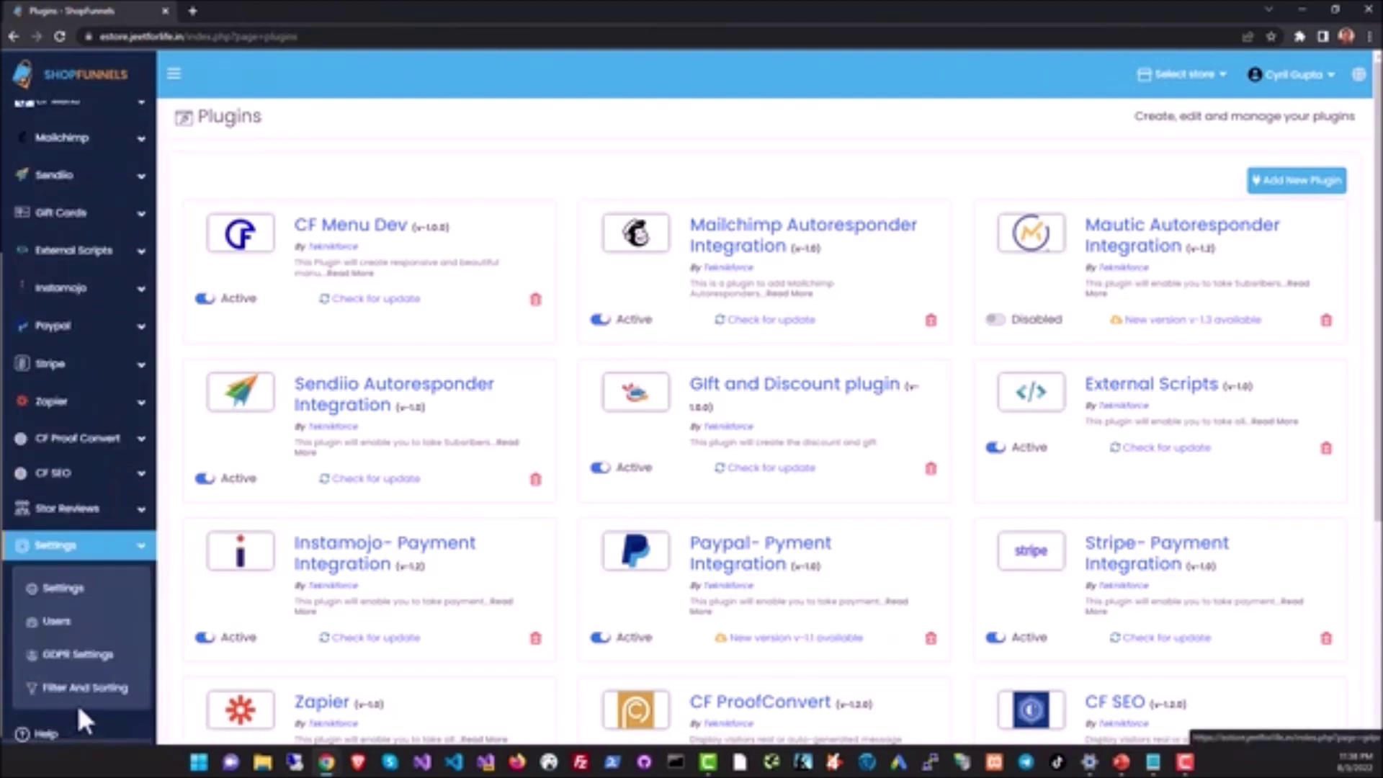
click(91, 594)
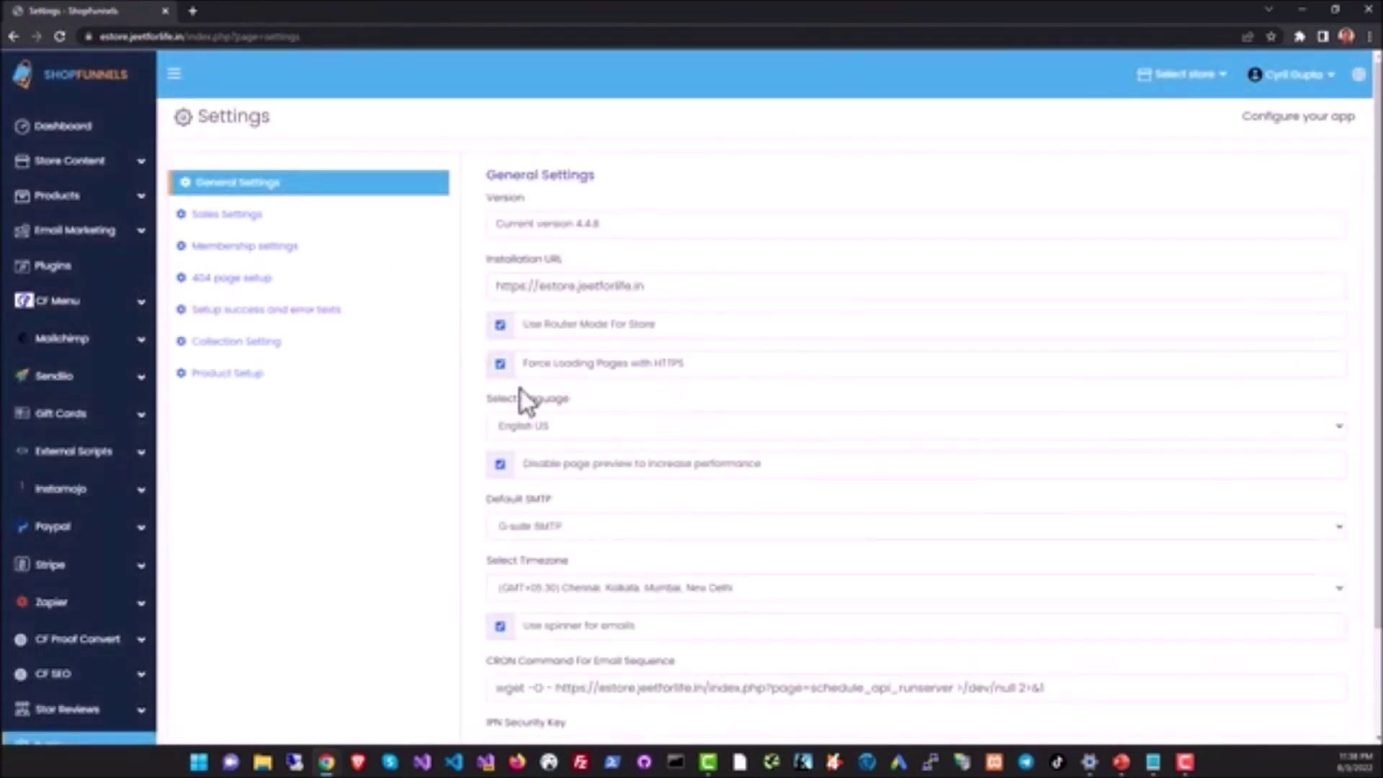
scroll(646, 311, down, 2)
scroll(286, 366, up, 2)
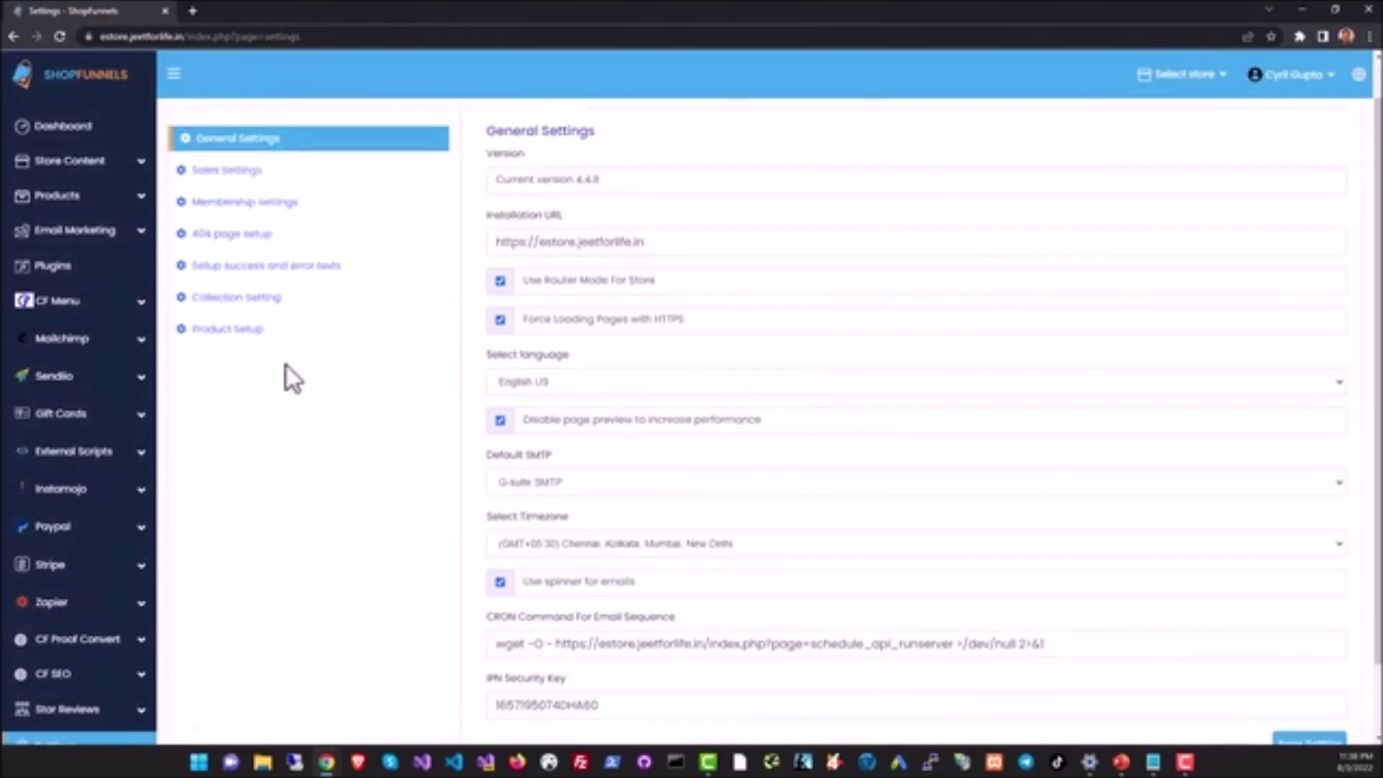
click(258, 245)
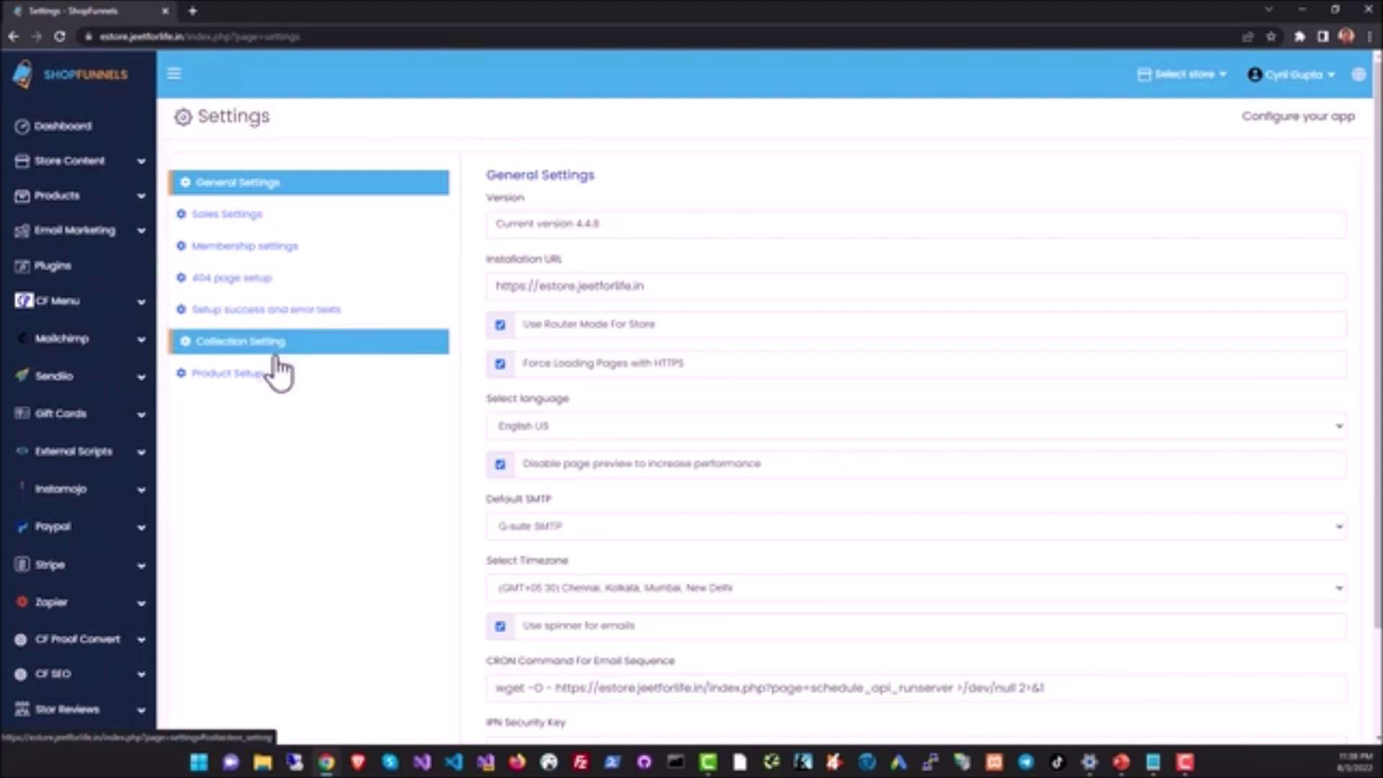
- View the users list and look through the permissions that can be assigned in the new user form
scroll(123, 598, down, 3)
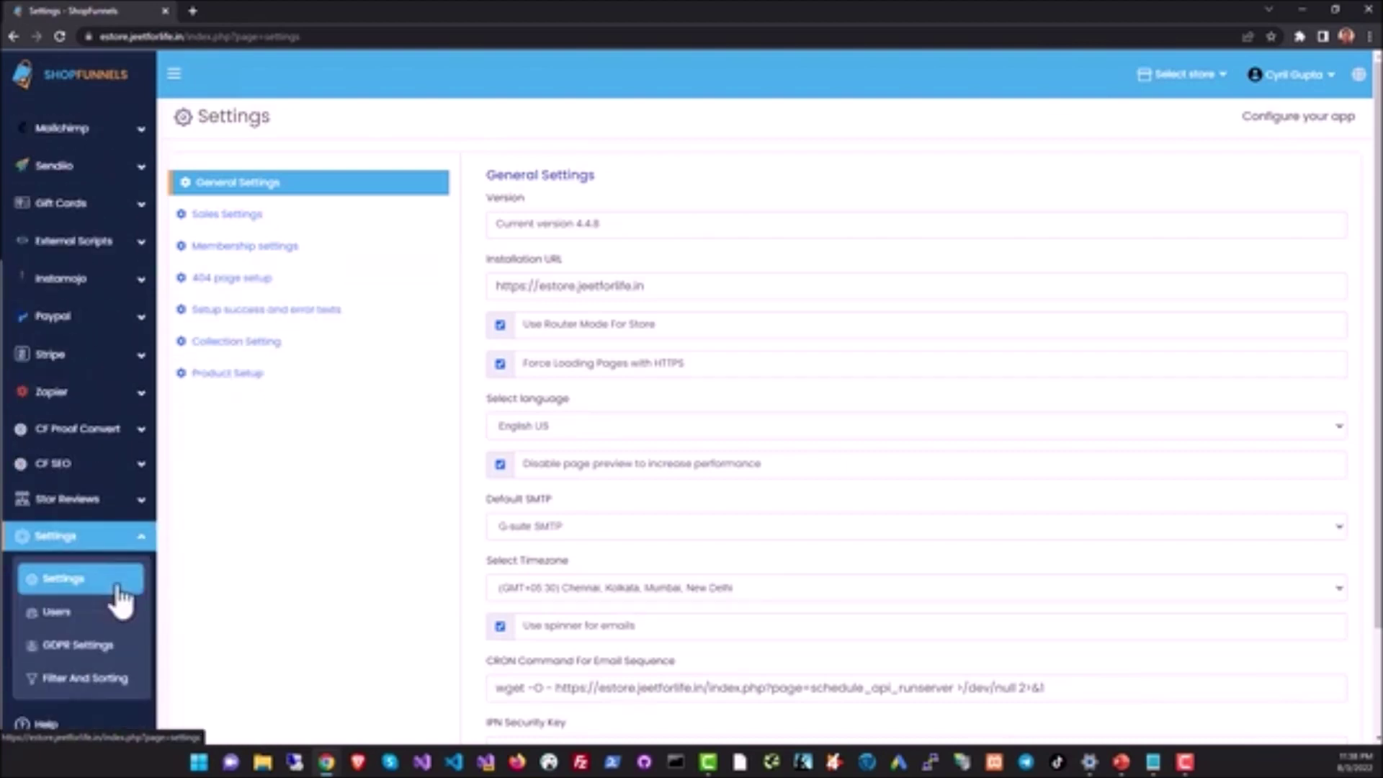
click(112, 633)
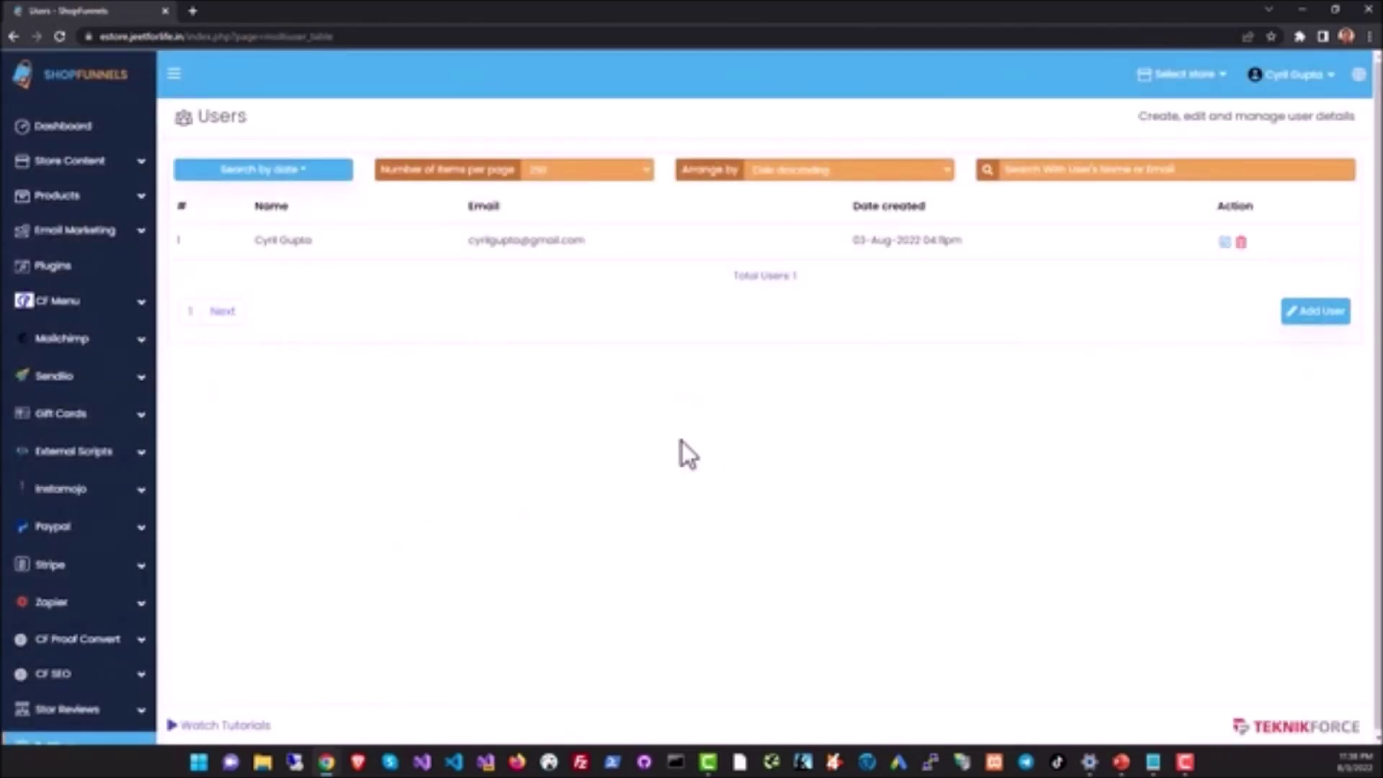
click(1323, 317)
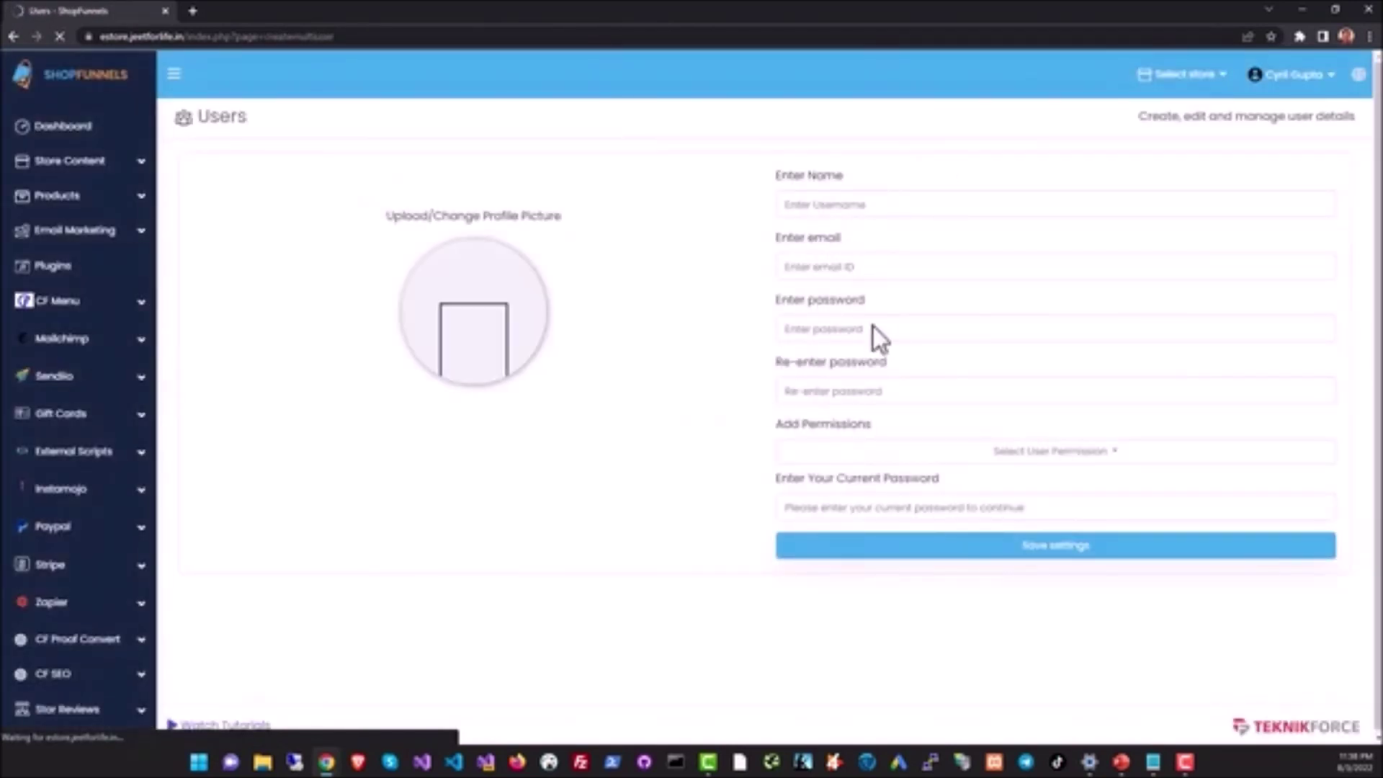
click(1037, 457)
scroll(871, 572, down, 2)
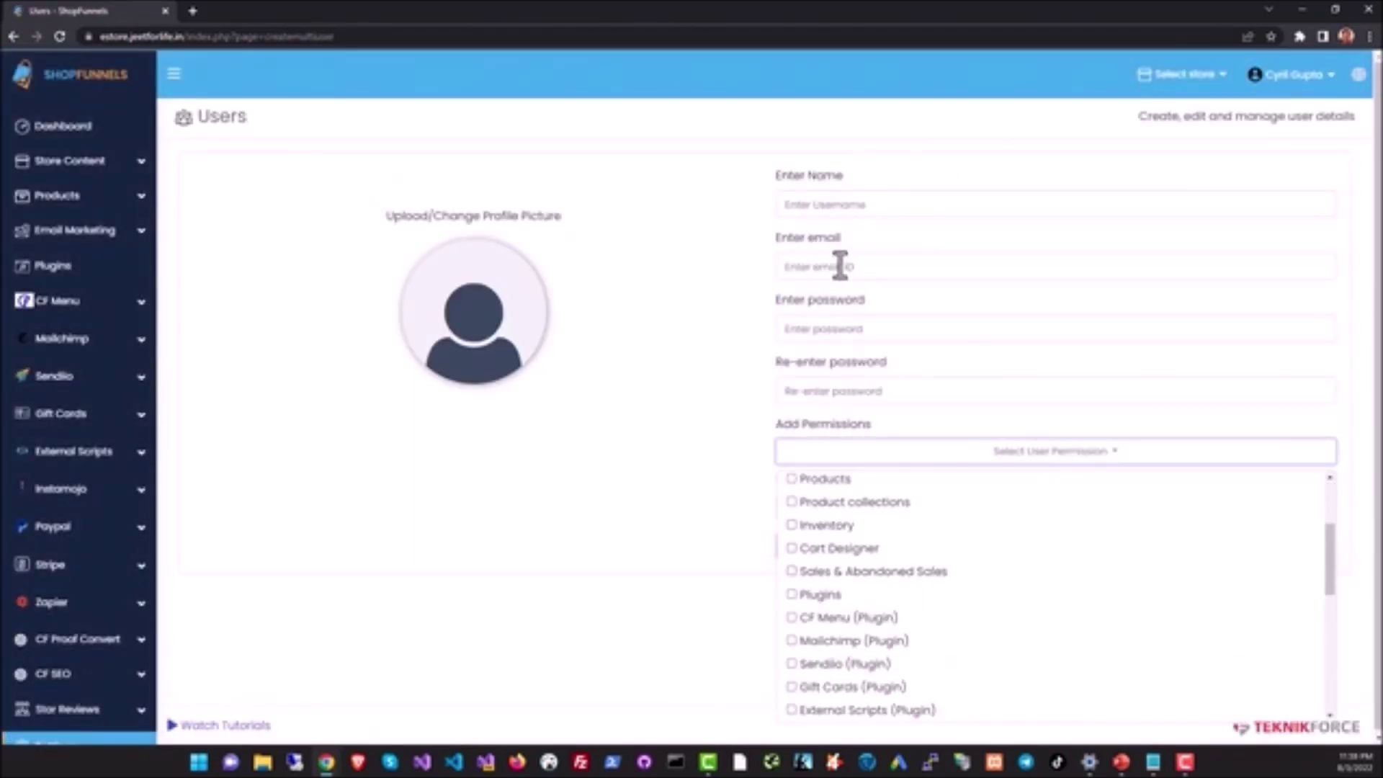
scroll(866, 530, down, 10)
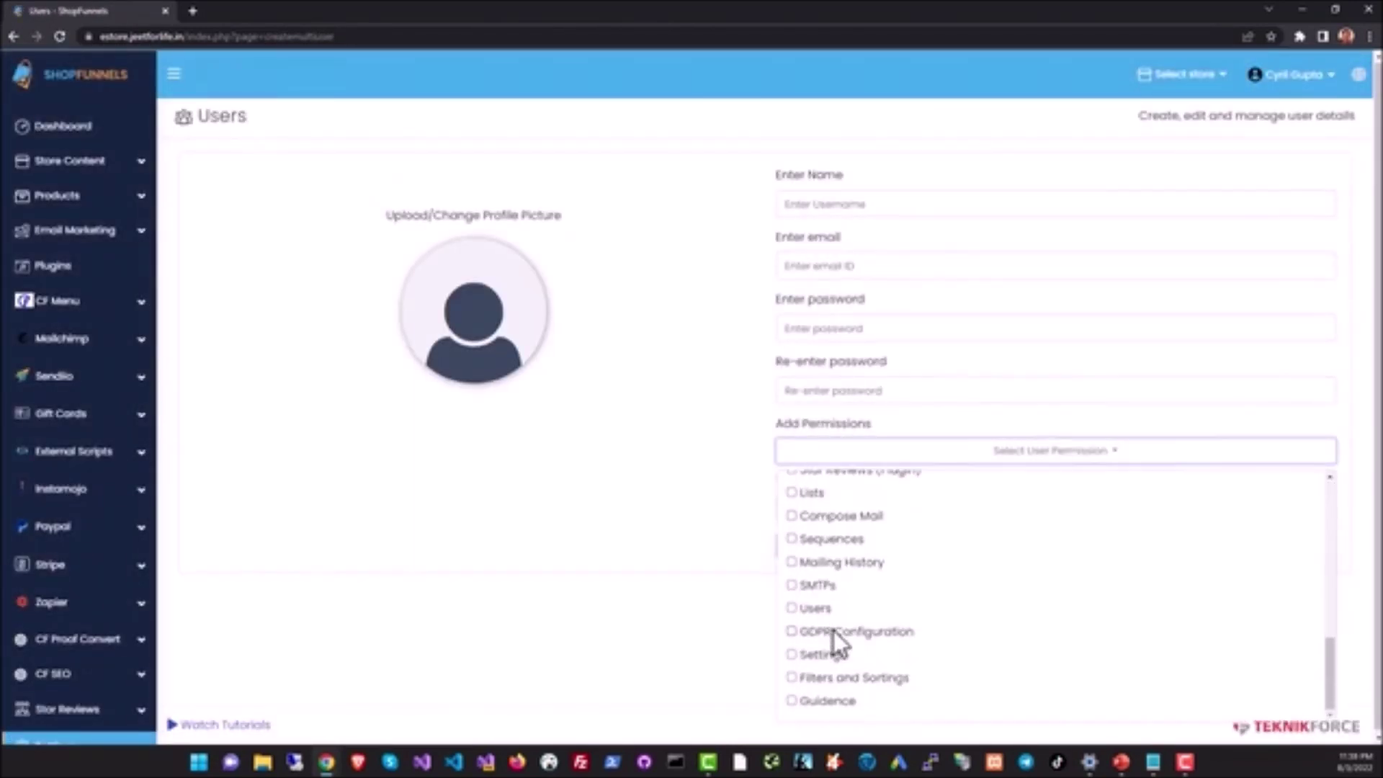
scroll(839, 639, up, 5)
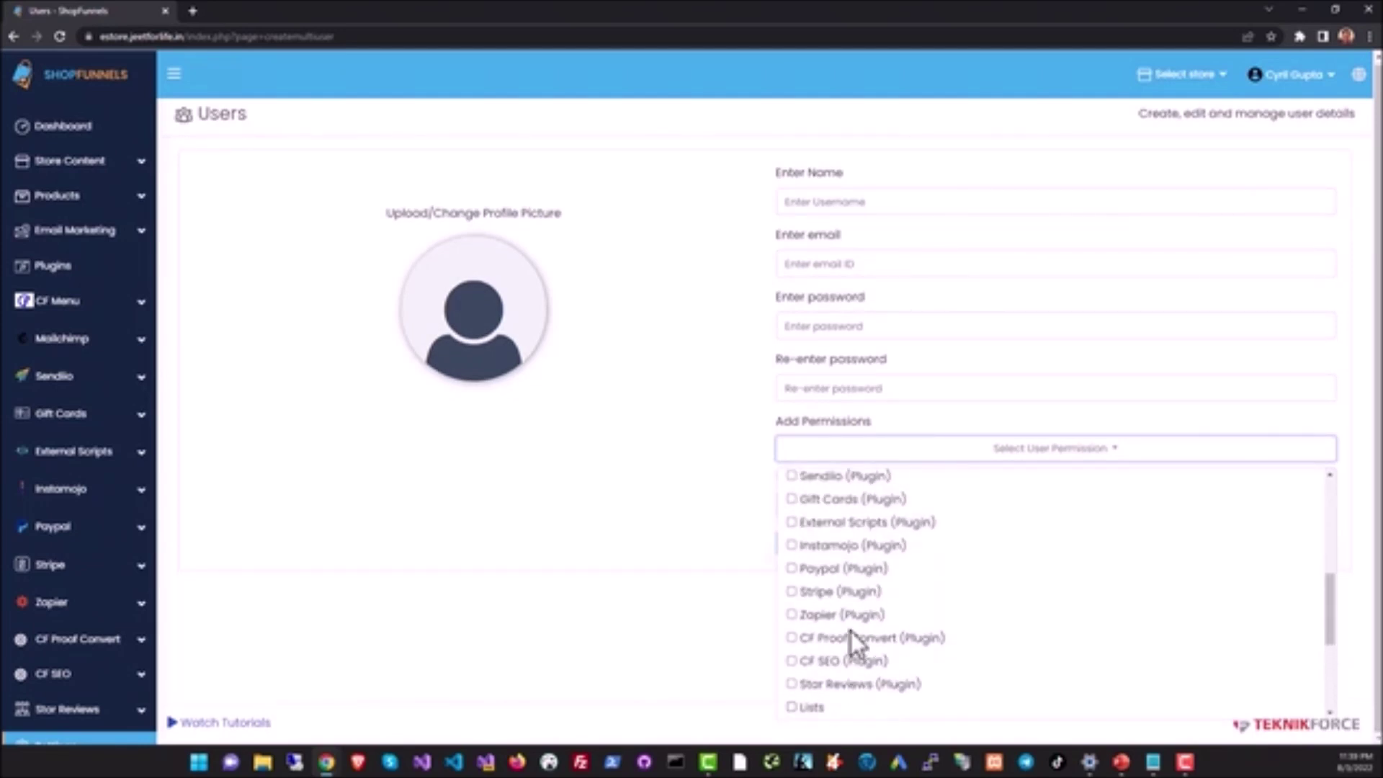
scroll(853, 639, up, 4)
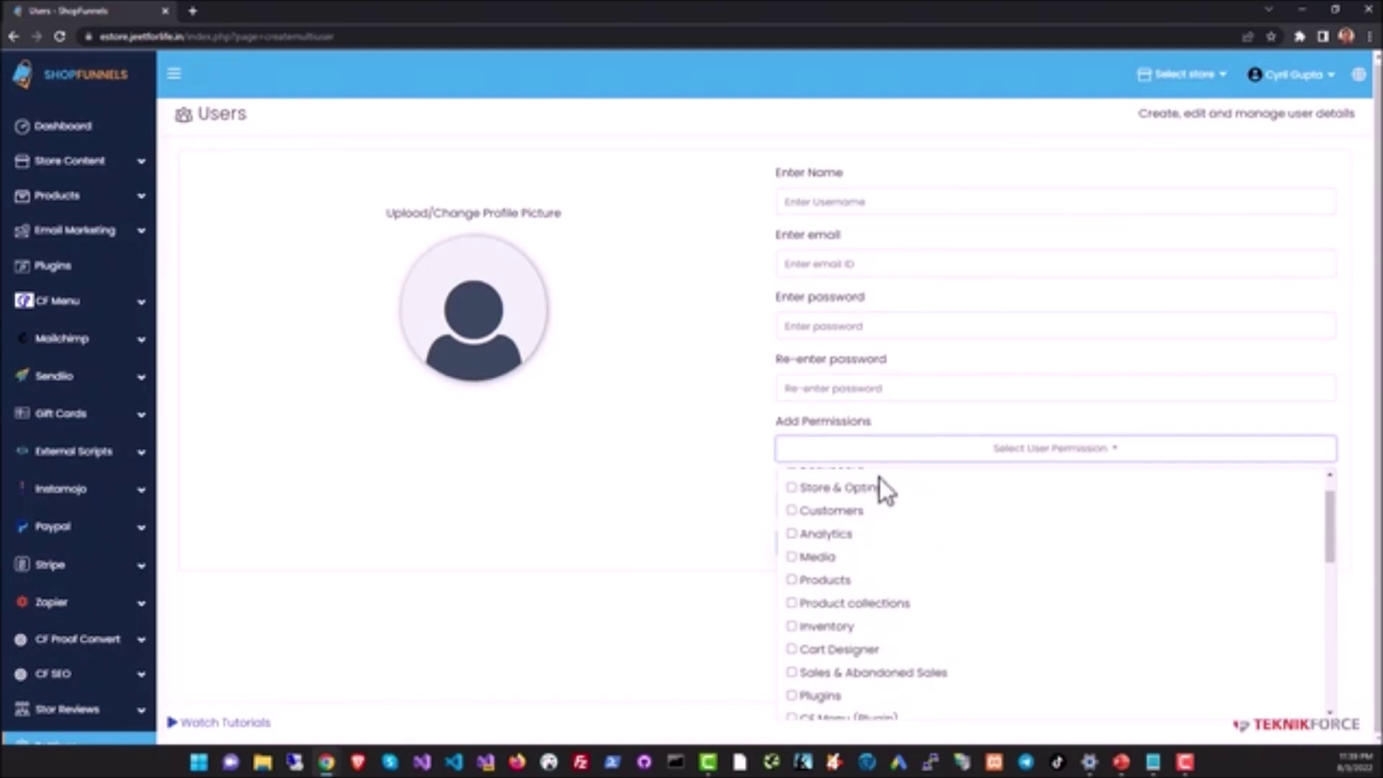
- Close the user permissions list, open the GDPR settings and select the cookie notice text to examine it
click(338, 653)
scroll(129, 649, down, 3)
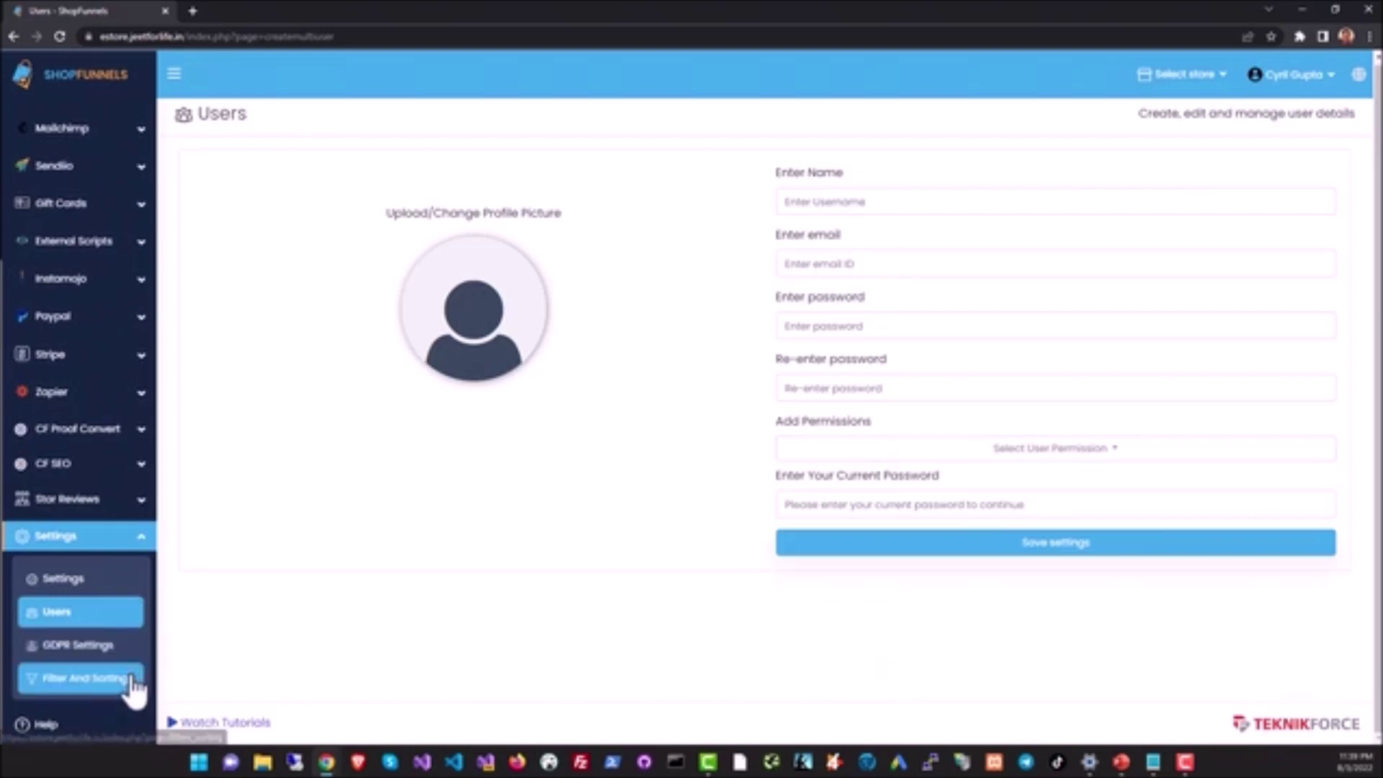
click(130, 652)
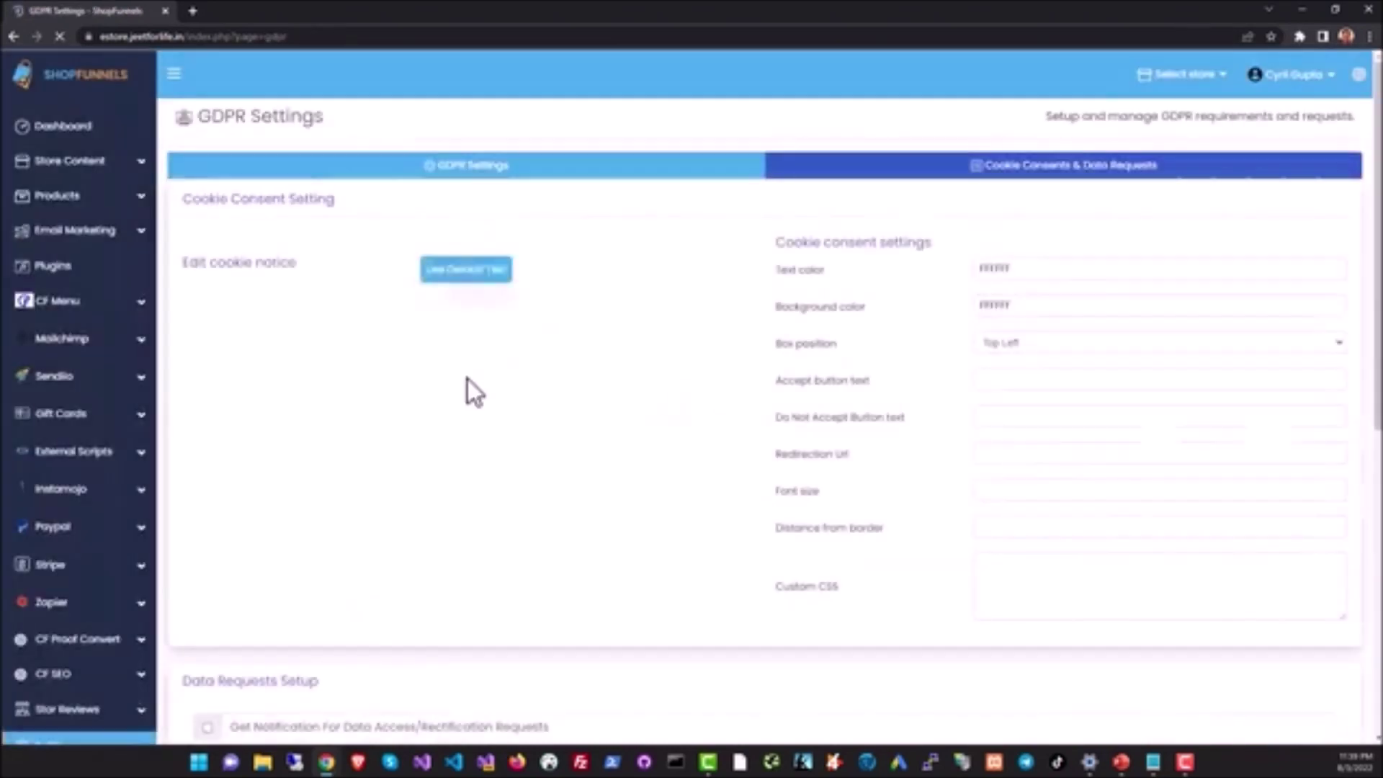
drag(288, 385, 199, 367)
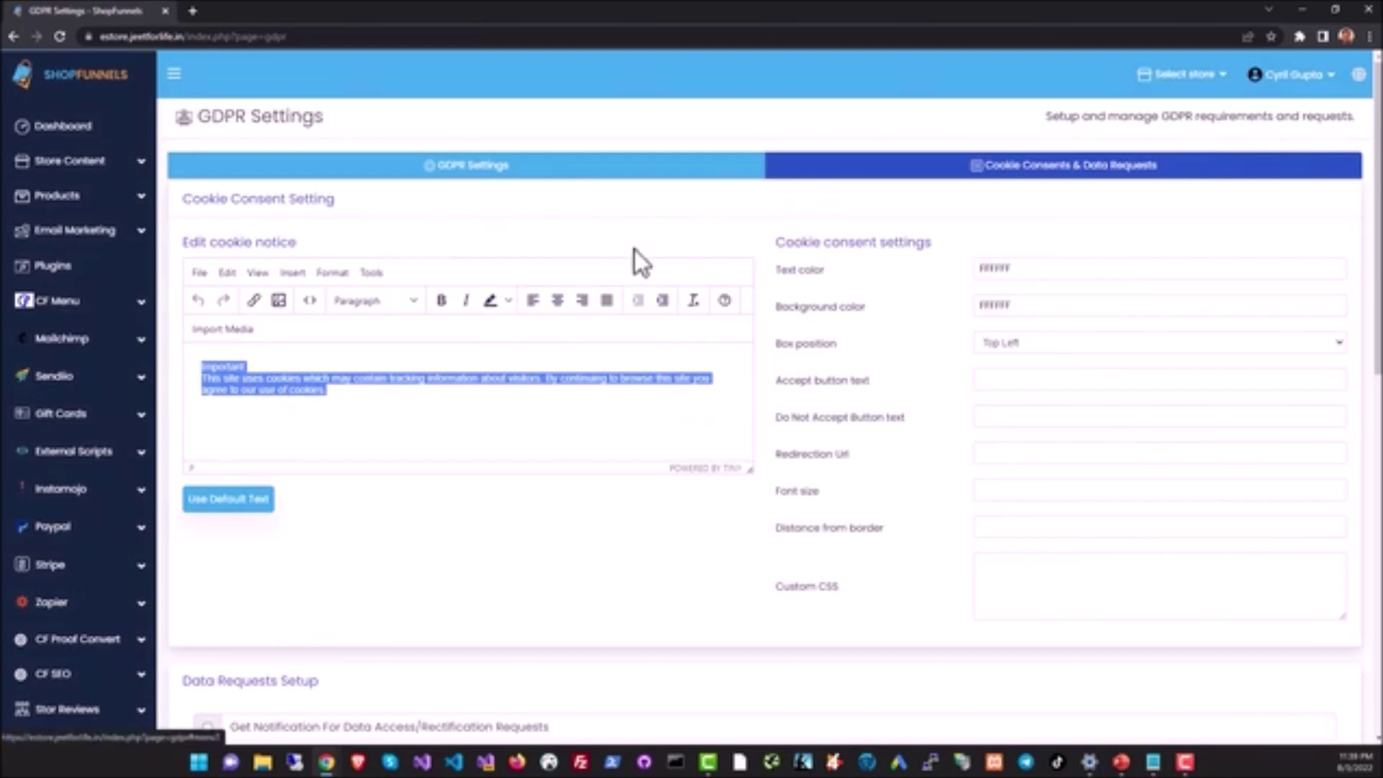
click(895, 173)
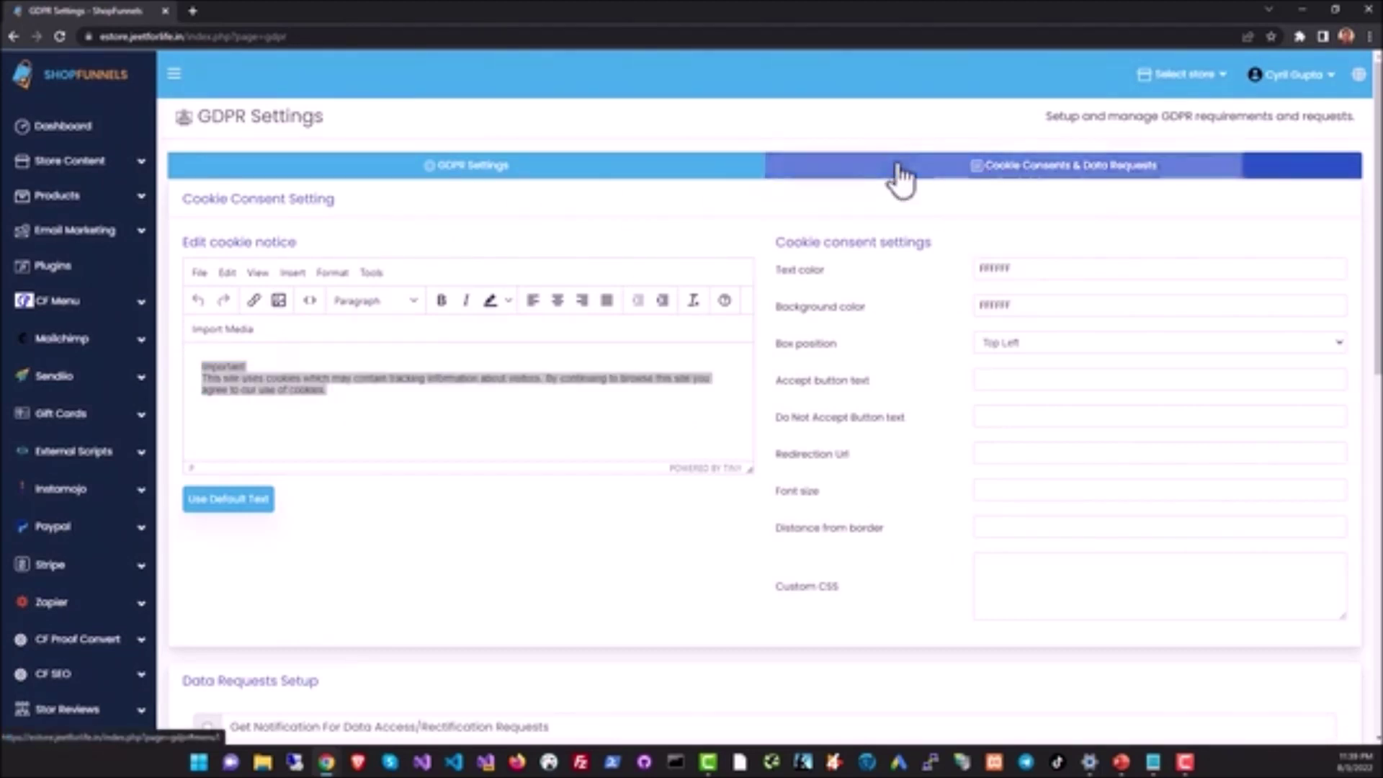
click(664, 173)
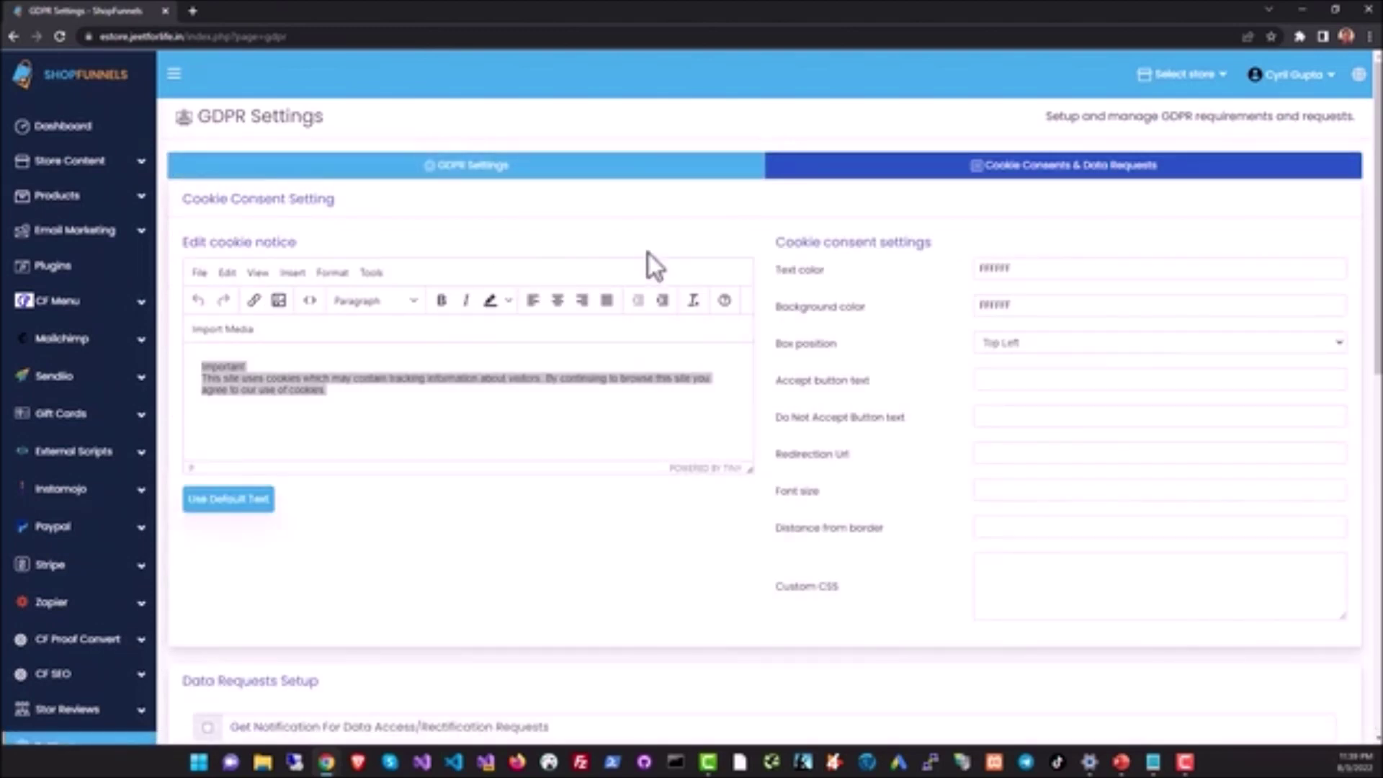
- Look through the GDPR data requests setup and confirmation messages, and view the cookie consent and data request records
scroll(540, 382, down, 6)
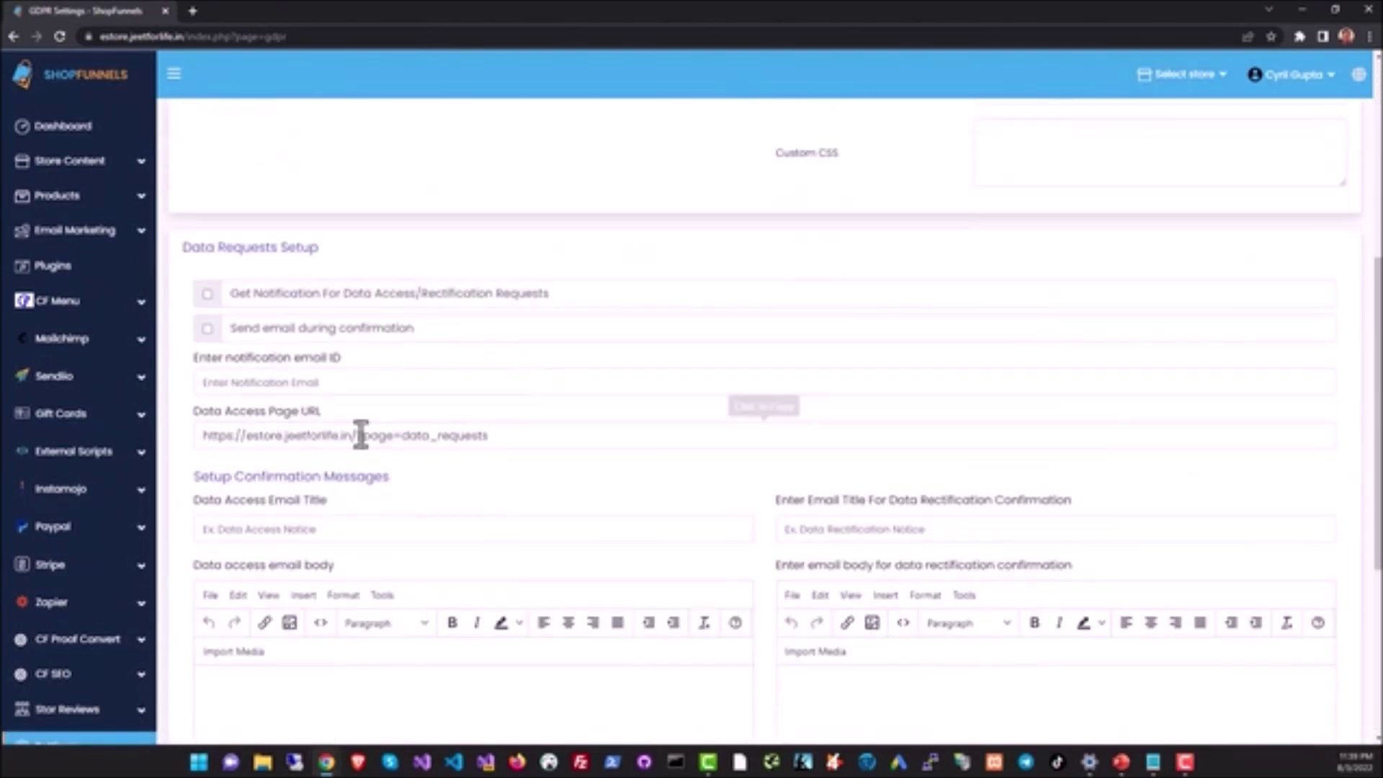
scroll(297, 457, down, 3)
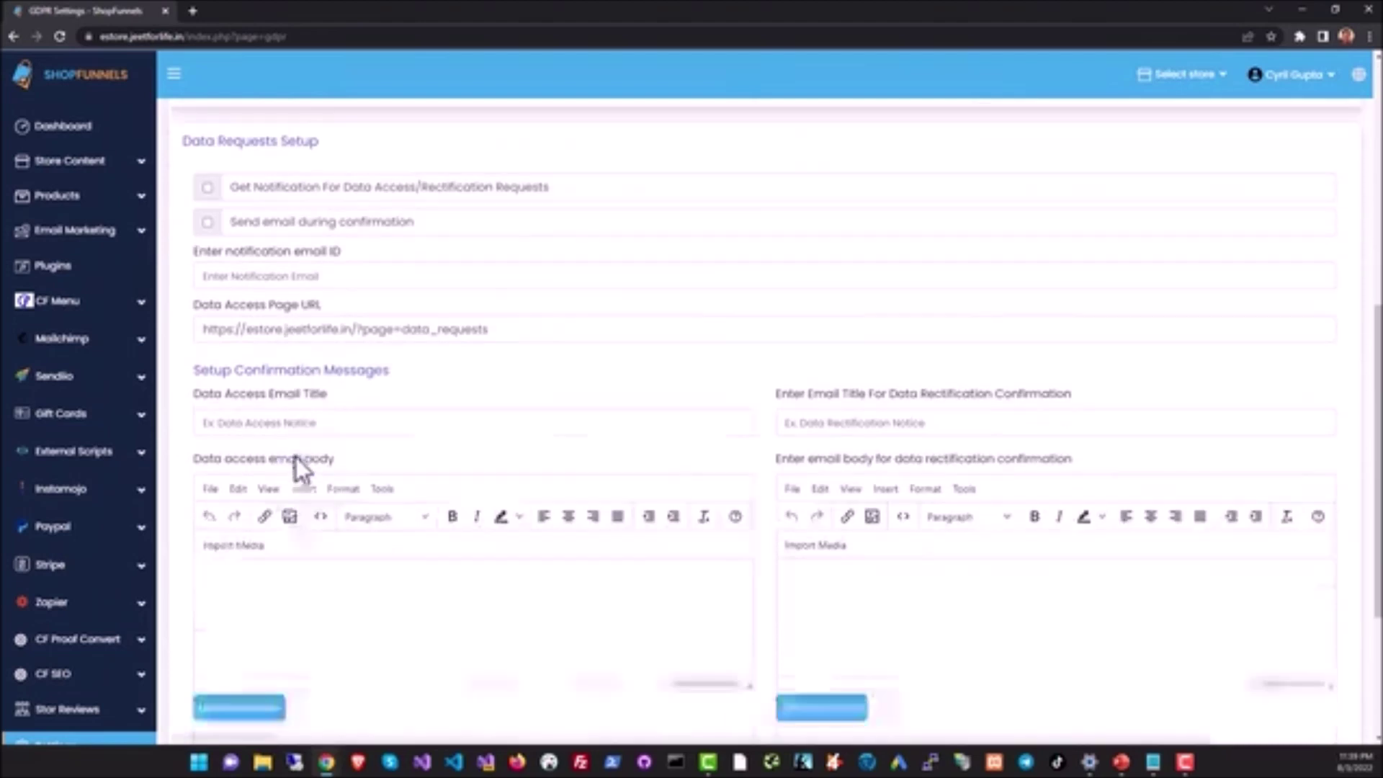
scroll(453, 498, down, 3)
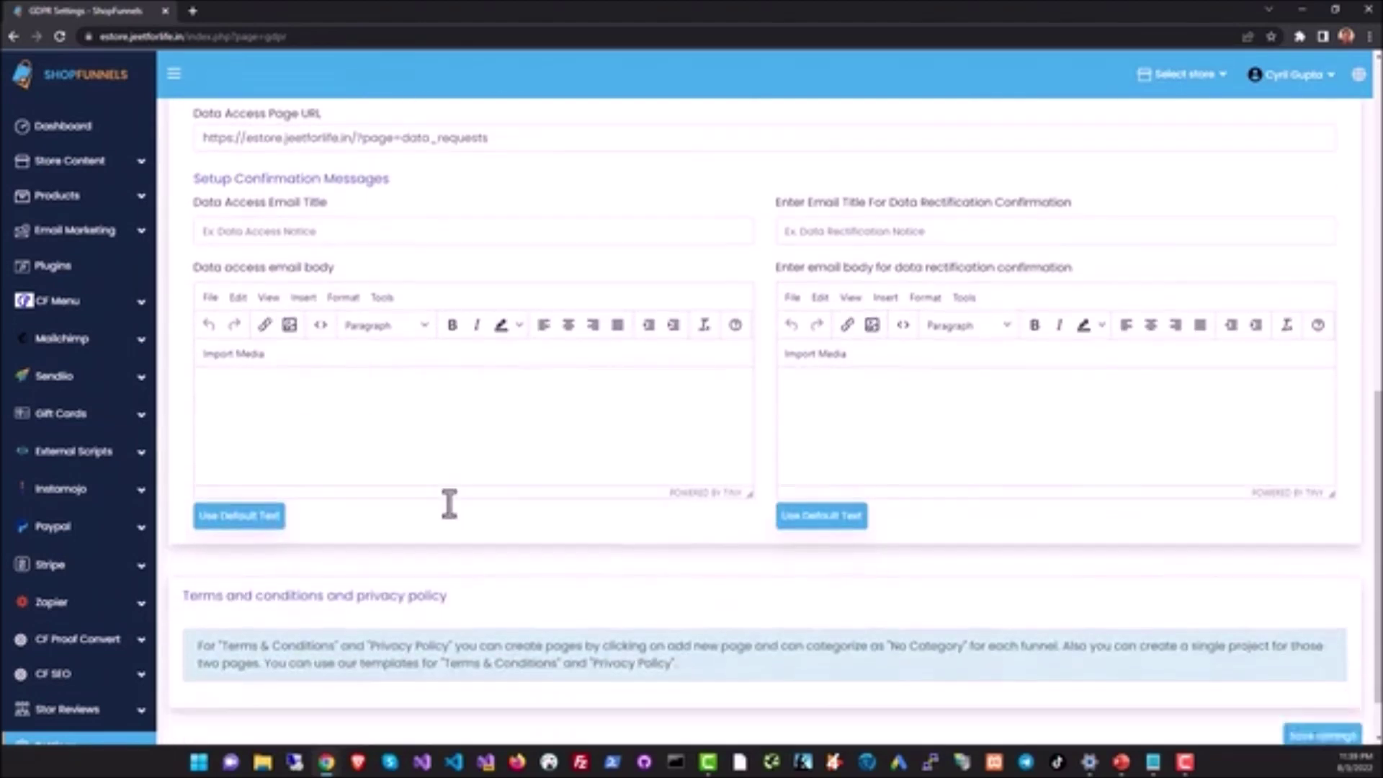
scroll(479, 500, up, 11)
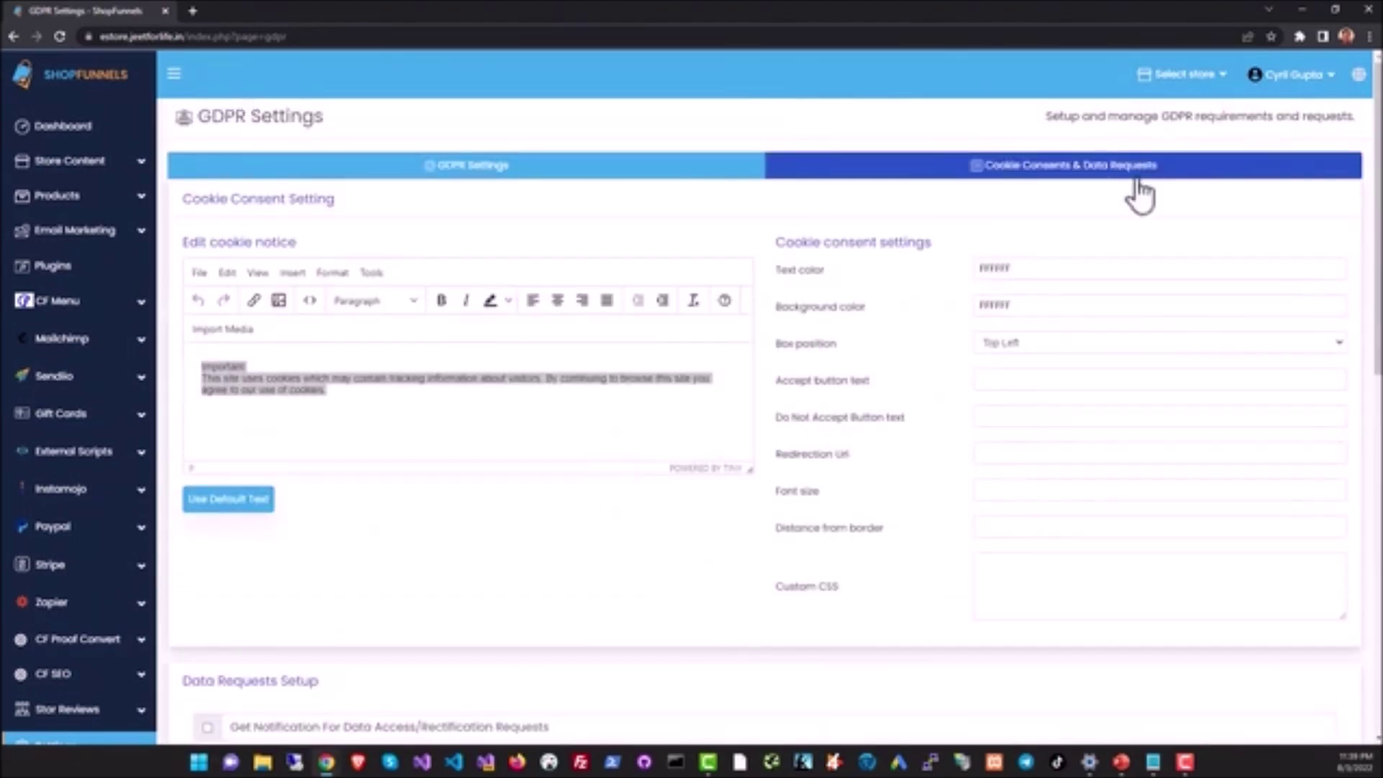
click(1138, 176)
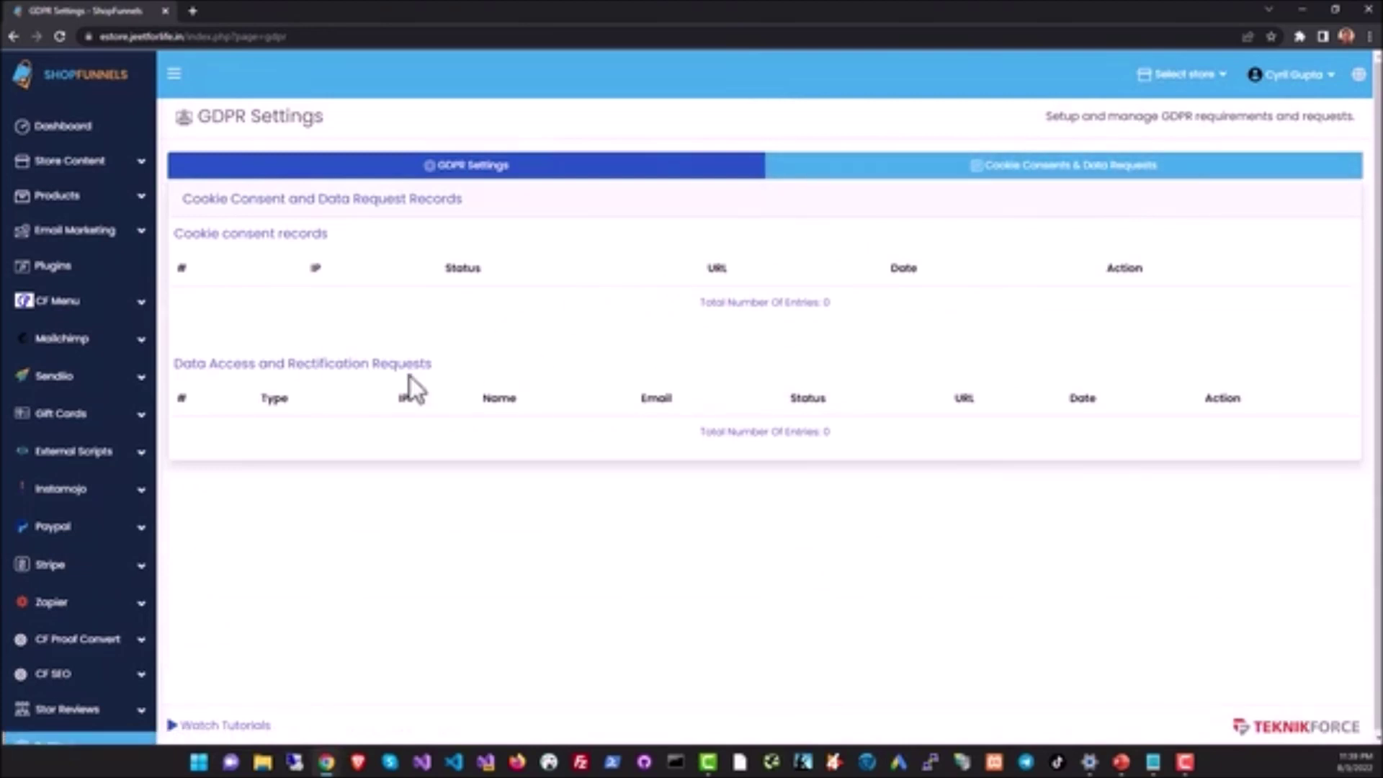
- Open the Help page and look through its list of template creation guides
scroll(101, 549, down, 4)
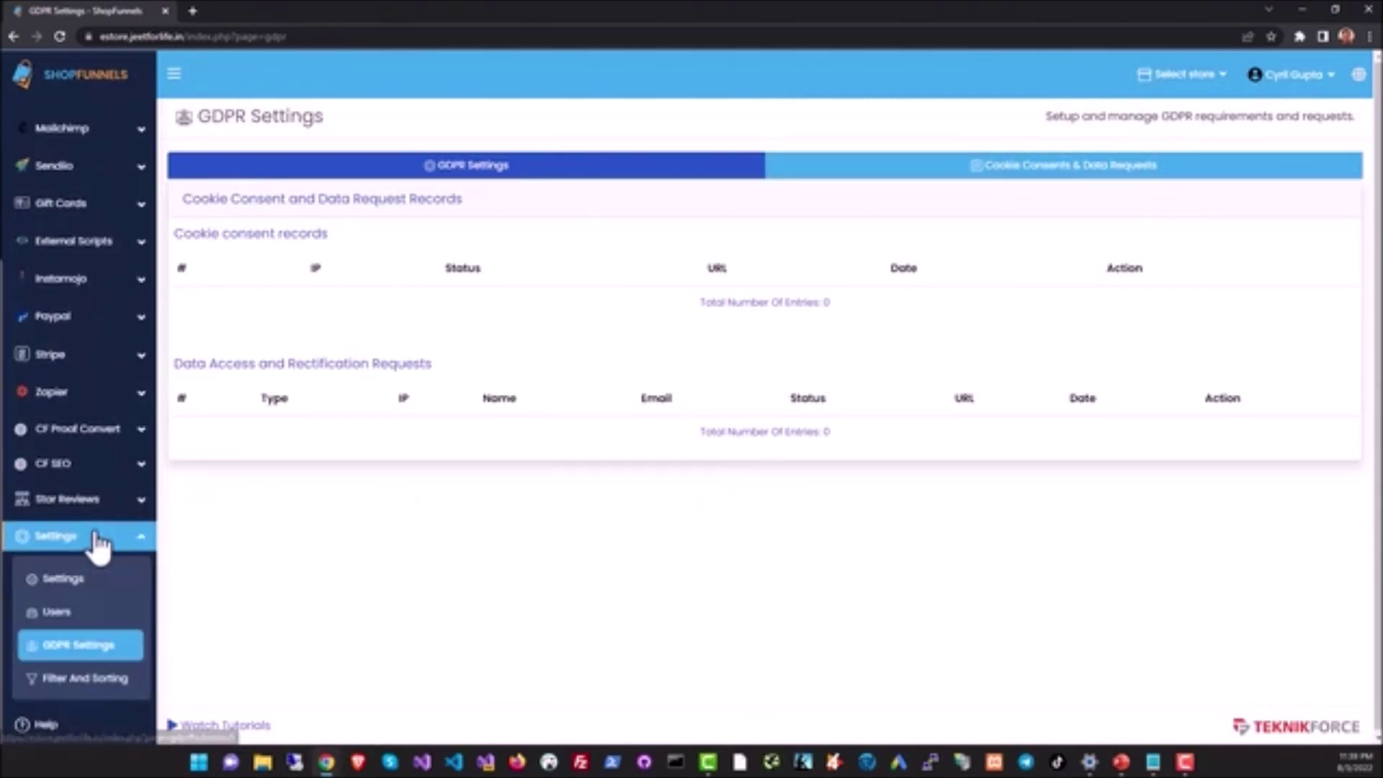
click(101, 721)
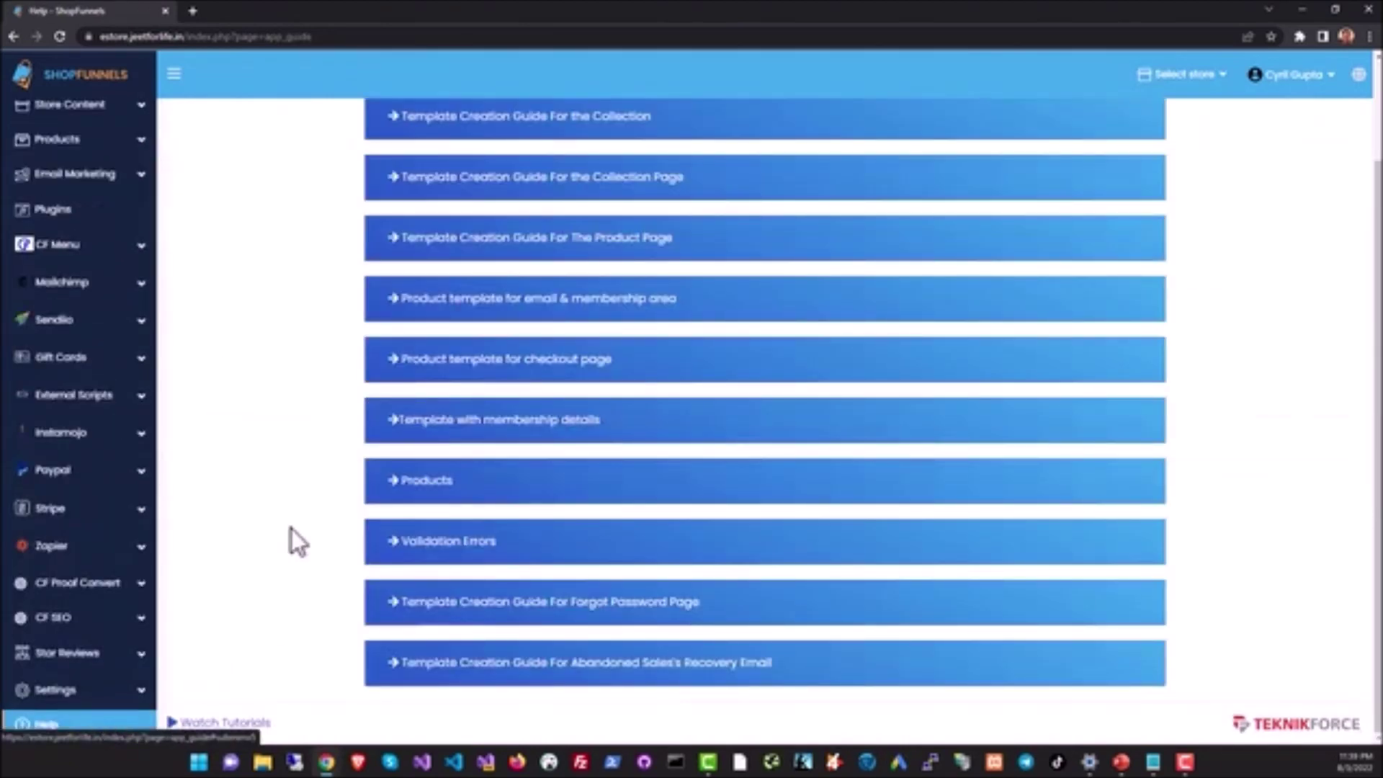
scroll(352, 439, up, 2)
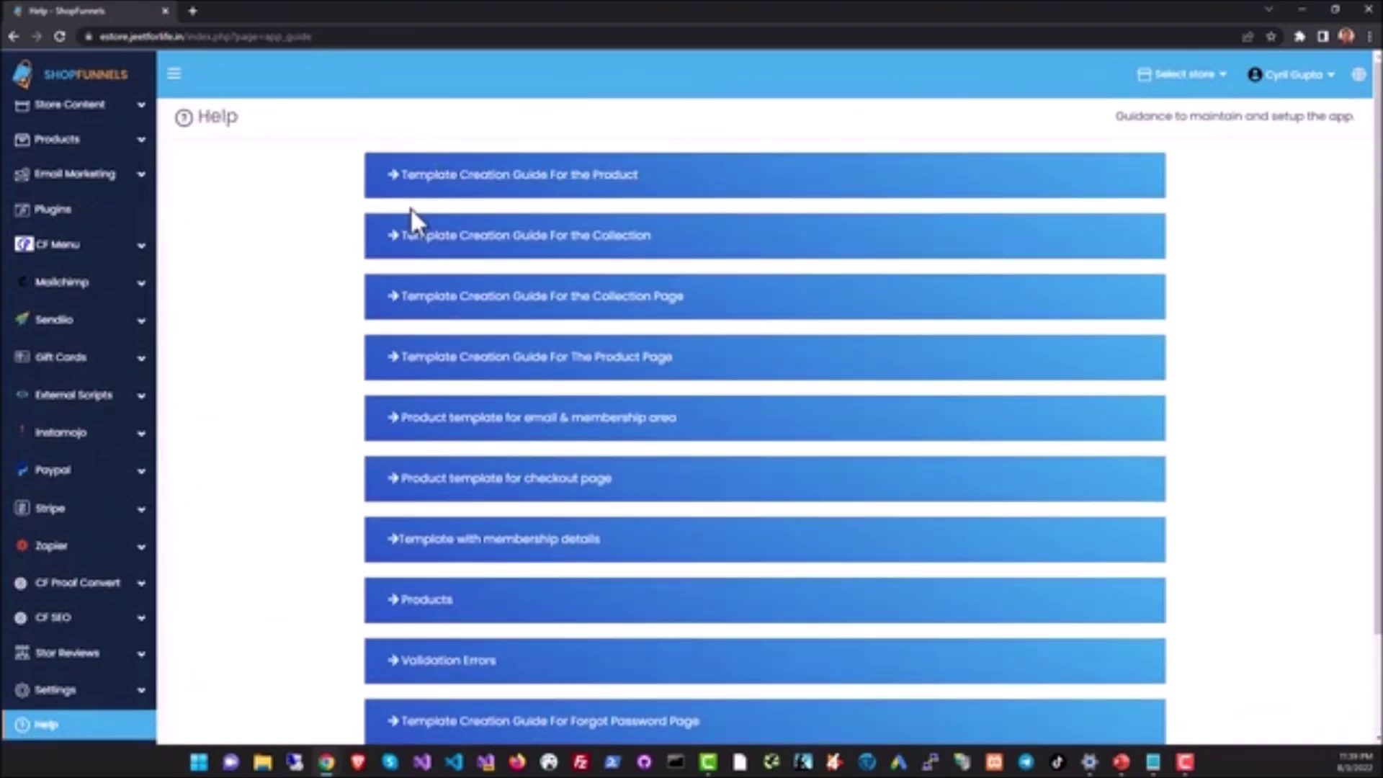
scroll(389, 260, down, 2)
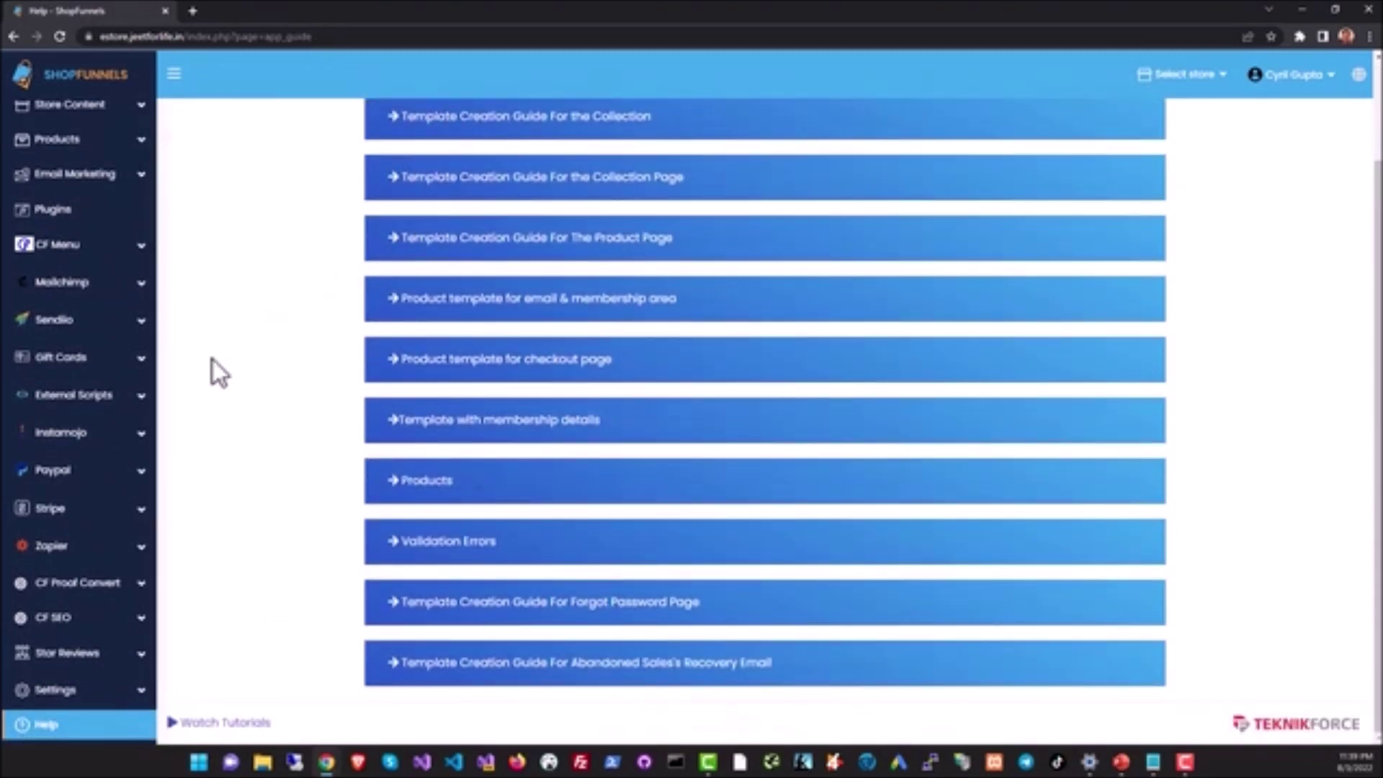